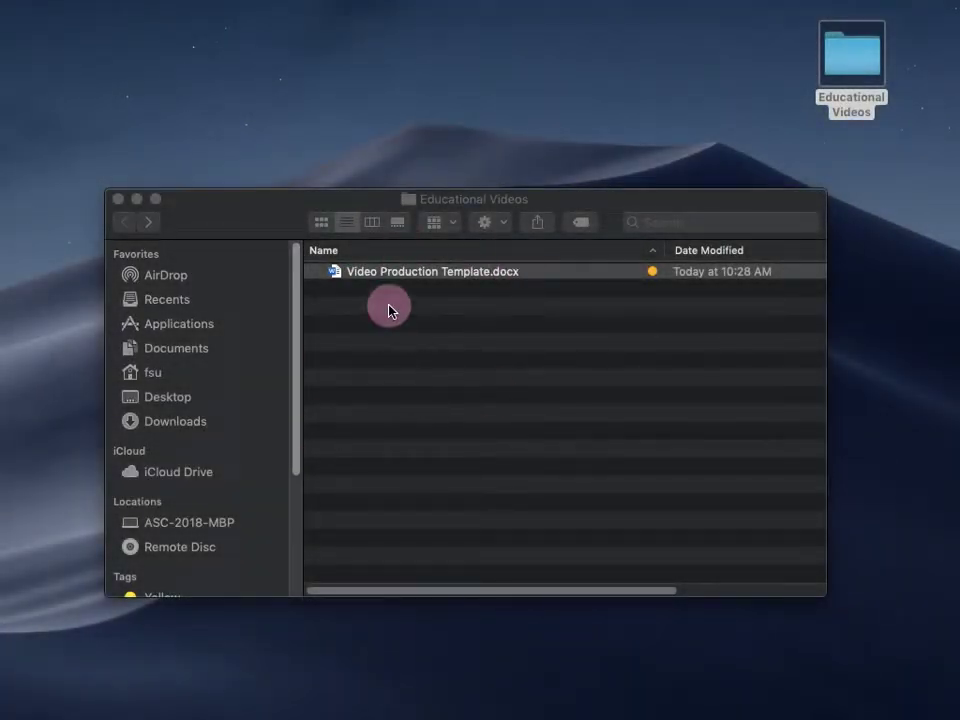
# Step: Open Video Production Template.docx from the Educational Videos folder in Word
pyautogui.click(857, 60)
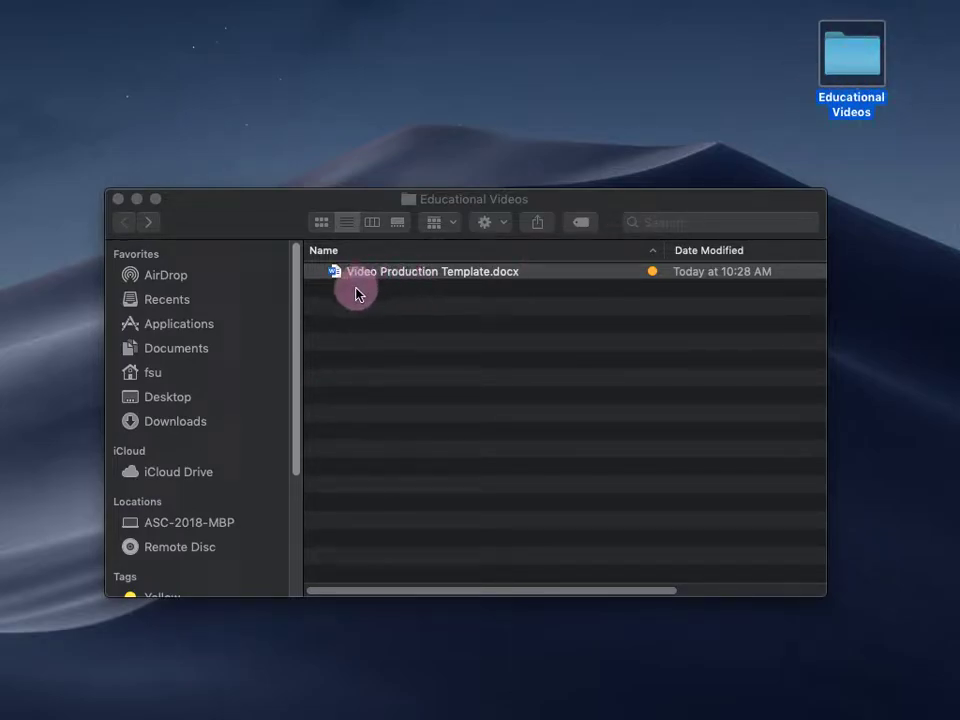
pyautogui.moveTo(394, 274); pyautogui.dragTo(520, 279)
pyautogui.moveTo(330, 290); pyautogui.dragTo(360, 283)
pyautogui.doubleClick(441, 279)
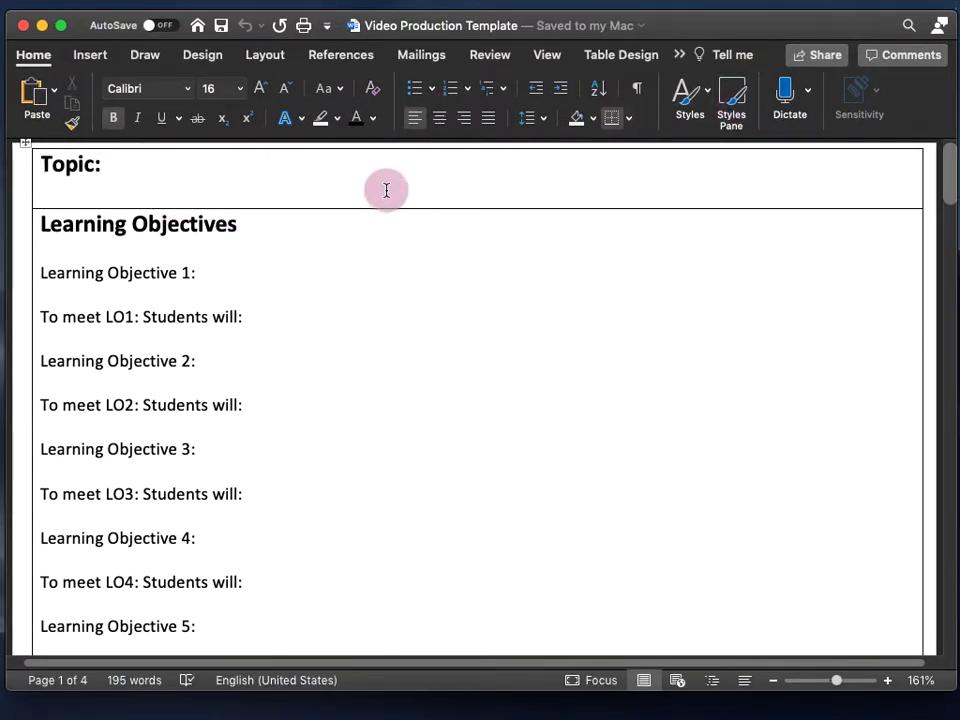
# Step: Review the template's opening sections: Topic, Learning Objectives and Source material
pyautogui.scroll(-1, 394, 255)
pyautogui.scroll(-5, 385, 270)
pyautogui.scroll(6, 300, 330)
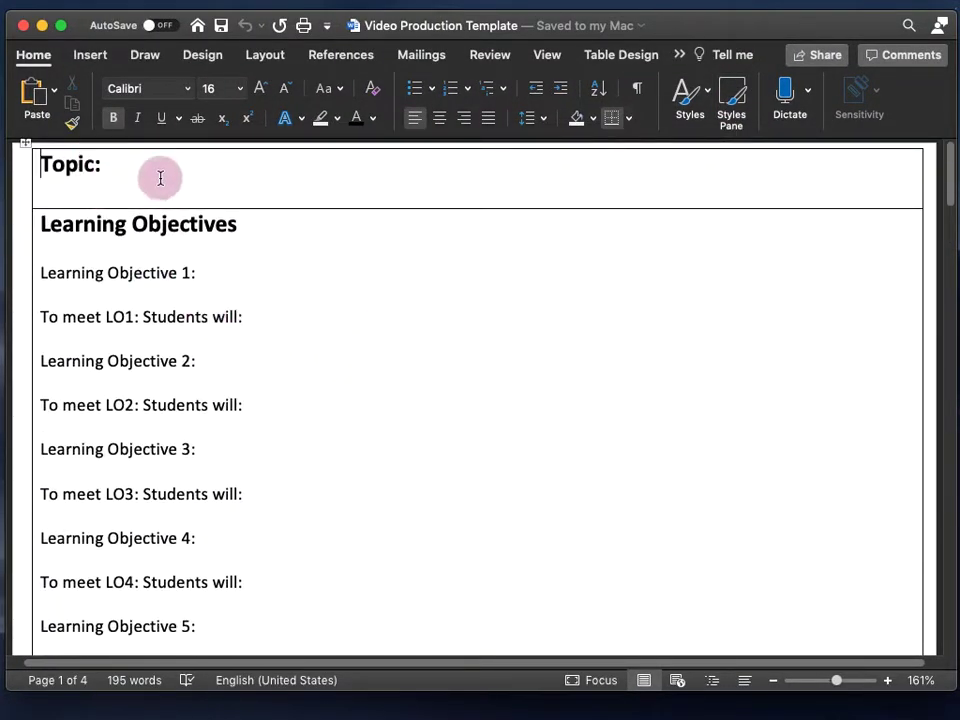
pyautogui.moveTo(174, 167); pyautogui.dragTo(34, 163)
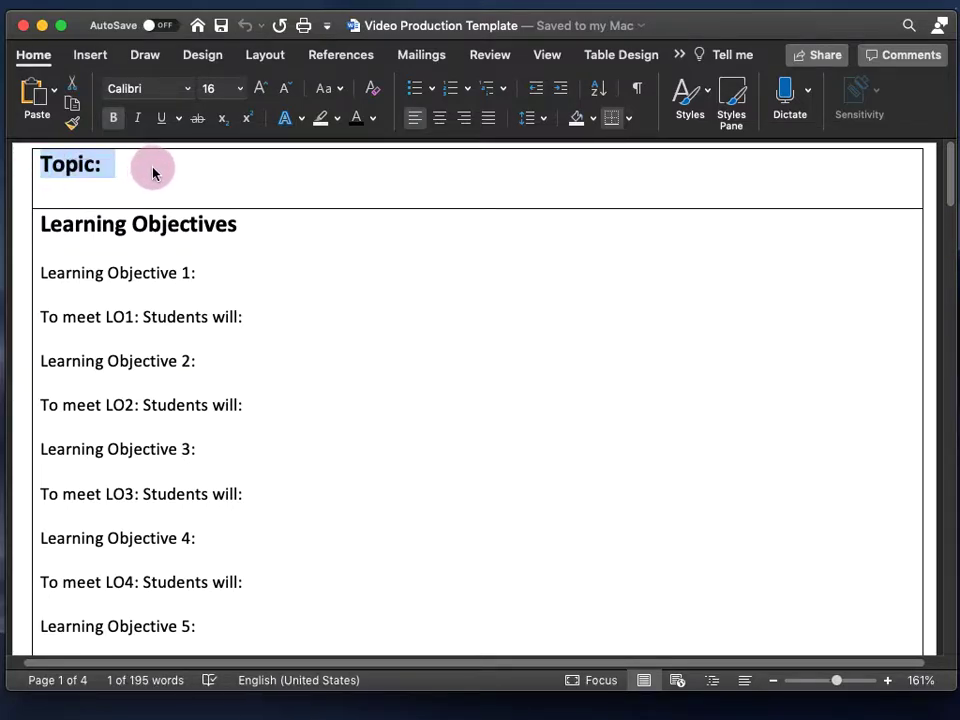
pyautogui.click(139, 226)
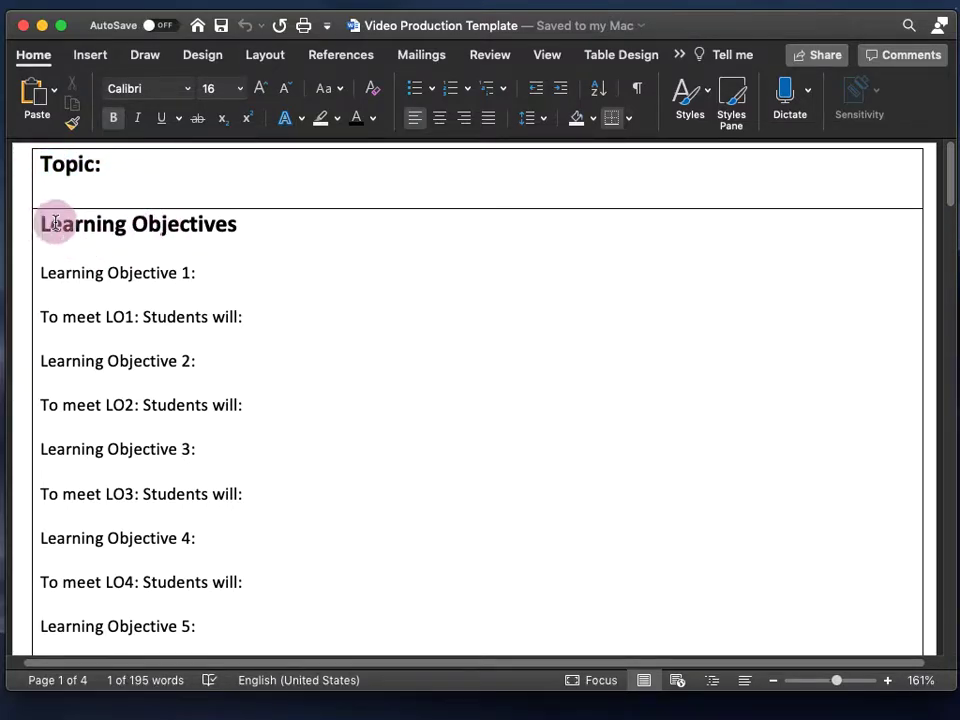
pyautogui.moveTo(58, 227); pyautogui.dragTo(206, 219)
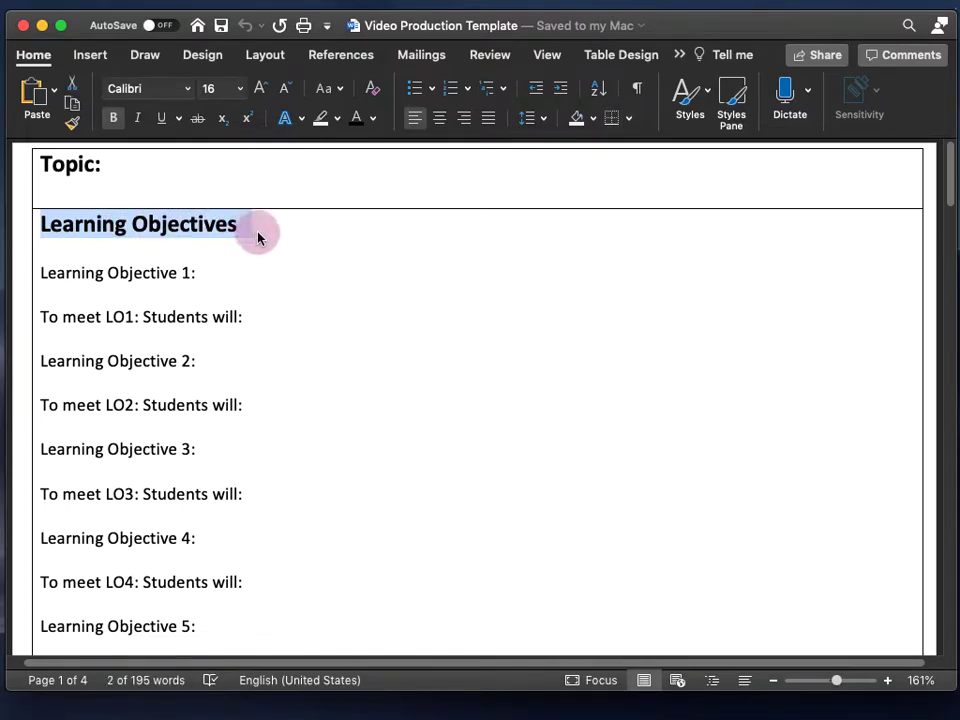
pyautogui.scroll(-10, 275, 229)
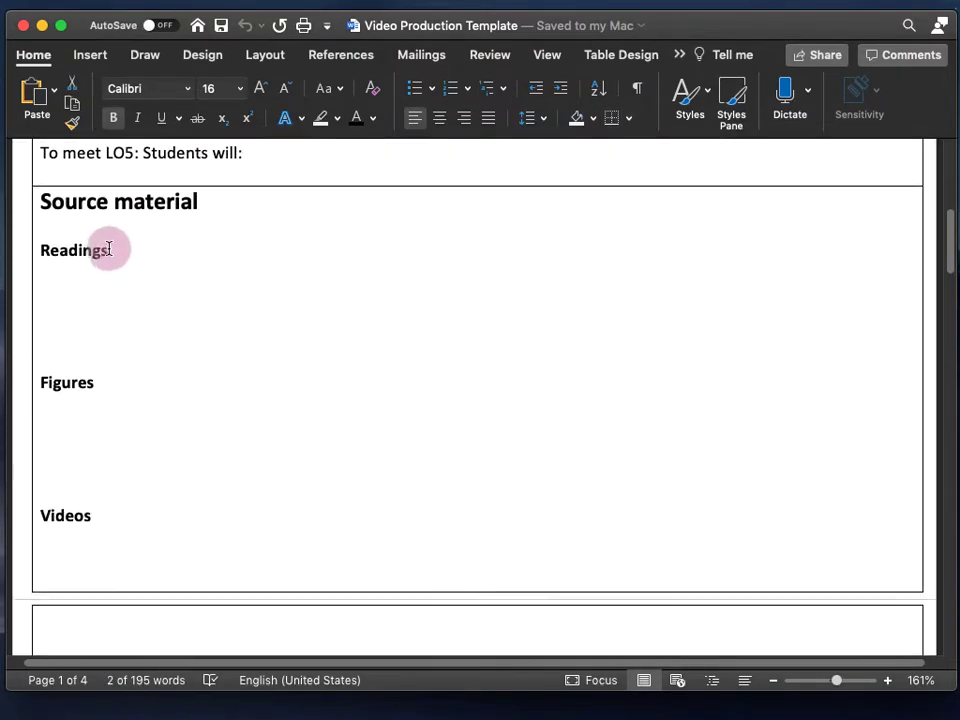
pyautogui.moveTo(42, 205); pyautogui.dragTo(211, 207)
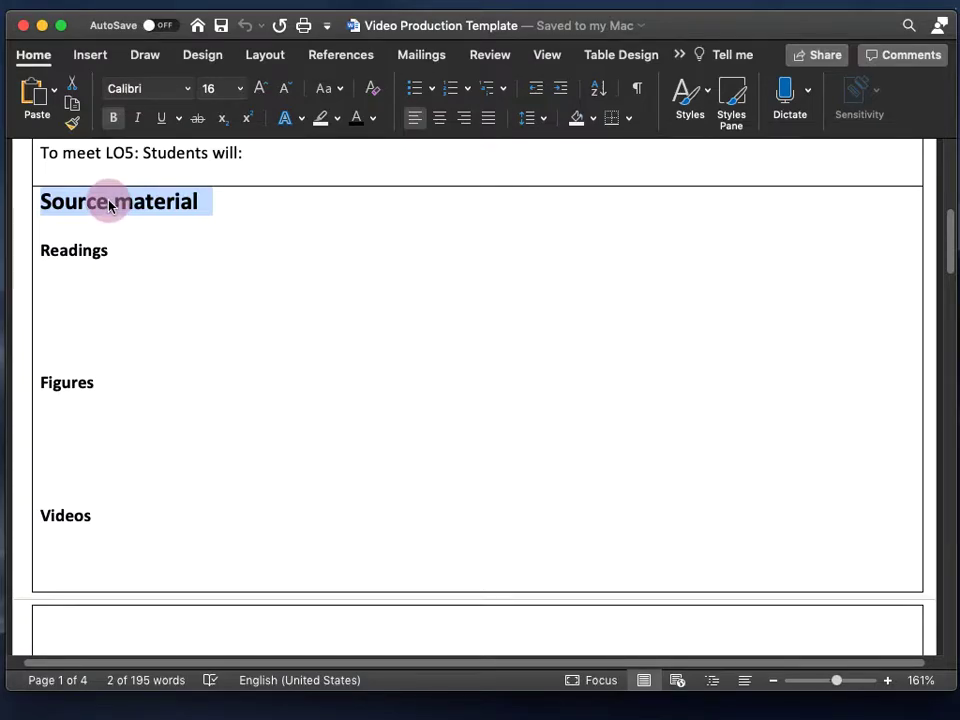
# Step: Examine the sections on common misconceptions, content to skip or deemphasize, Video Title and Assessments with its question types
pyautogui.scroll(-10, 110, 205)
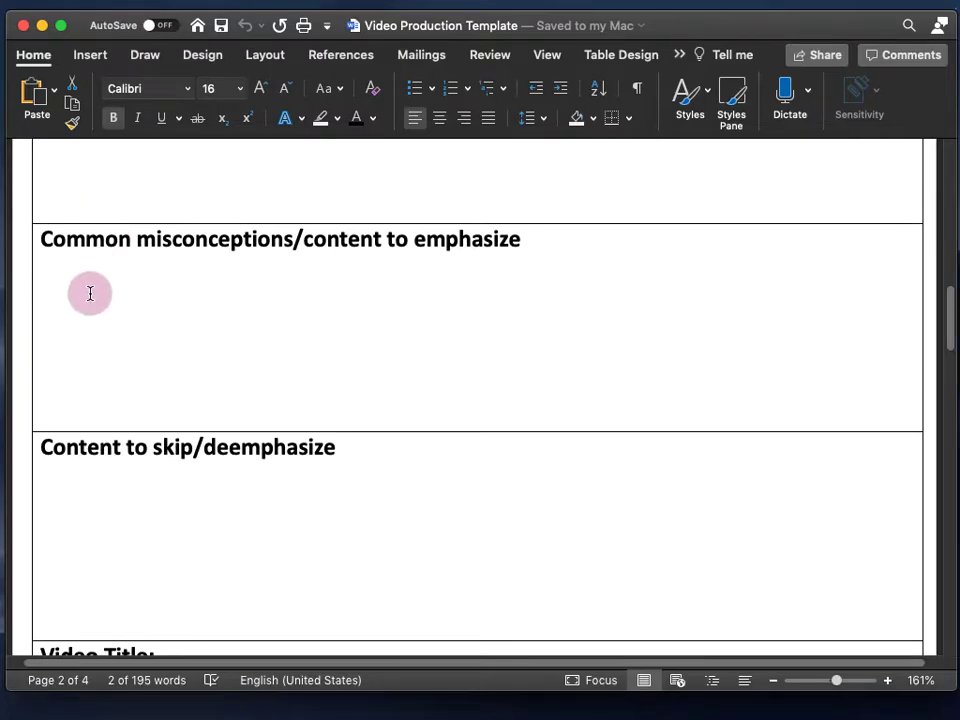
pyautogui.moveTo(43, 240); pyautogui.dragTo(529, 231)
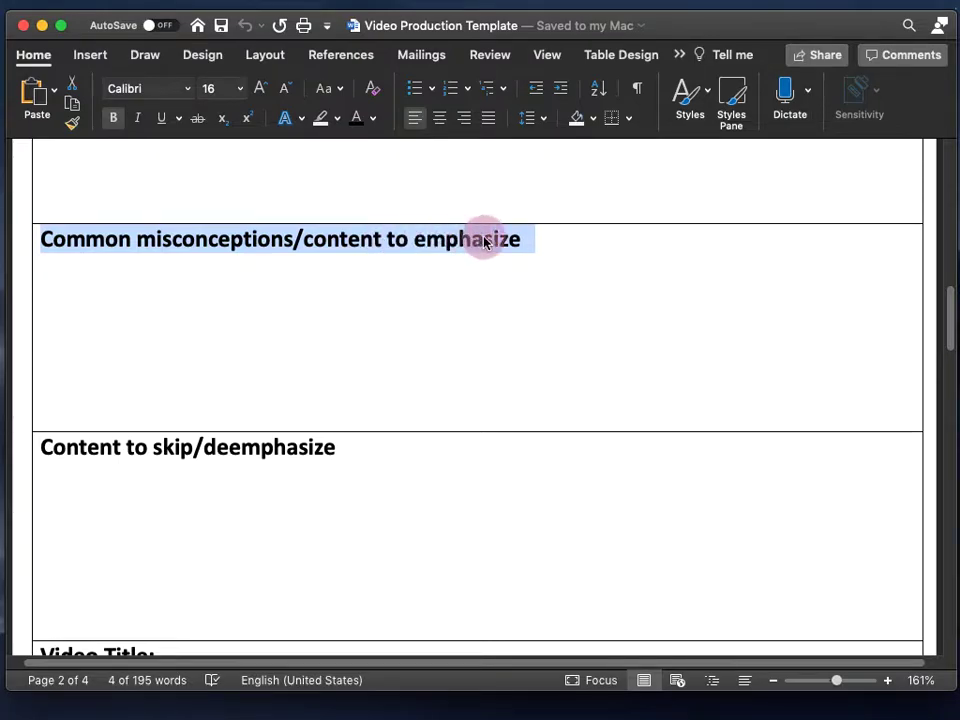
pyautogui.scroll(-5, 130, 265)
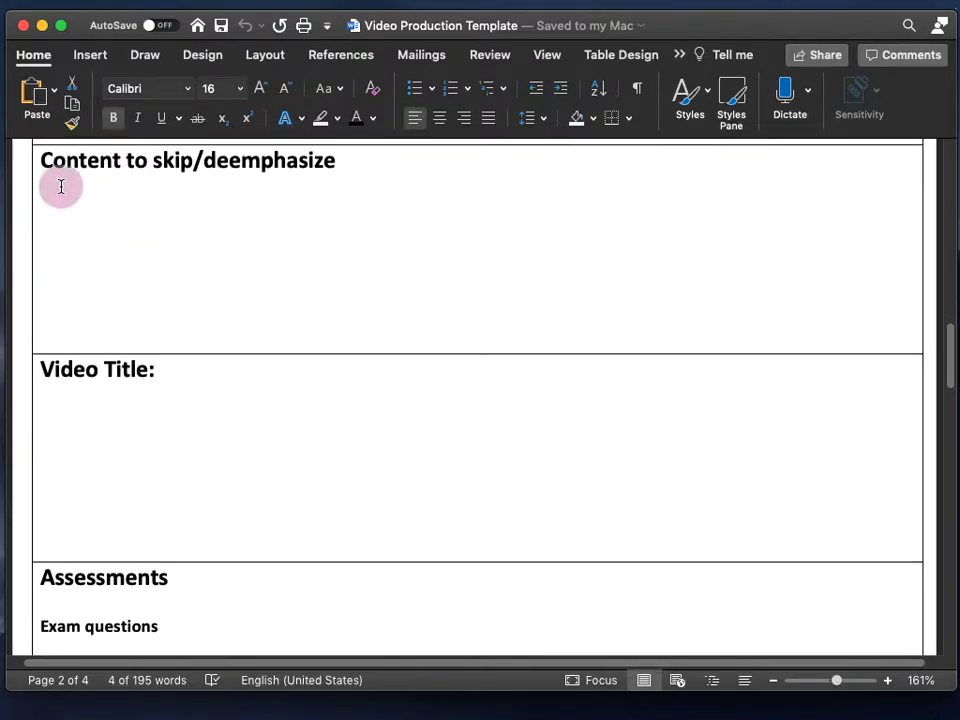
pyautogui.moveTo(44, 161); pyautogui.dragTo(146, 178)
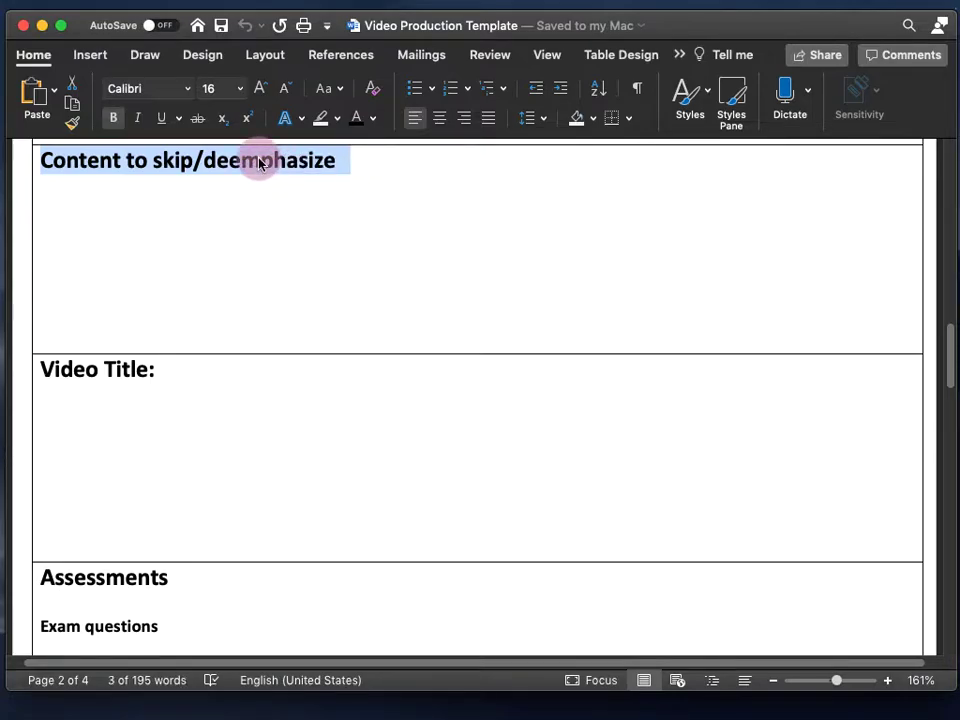
pyautogui.moveTo(45, 374); pyautogui.dragTo(163, 375)
pyautogui.scroll(-5, 137, 279)
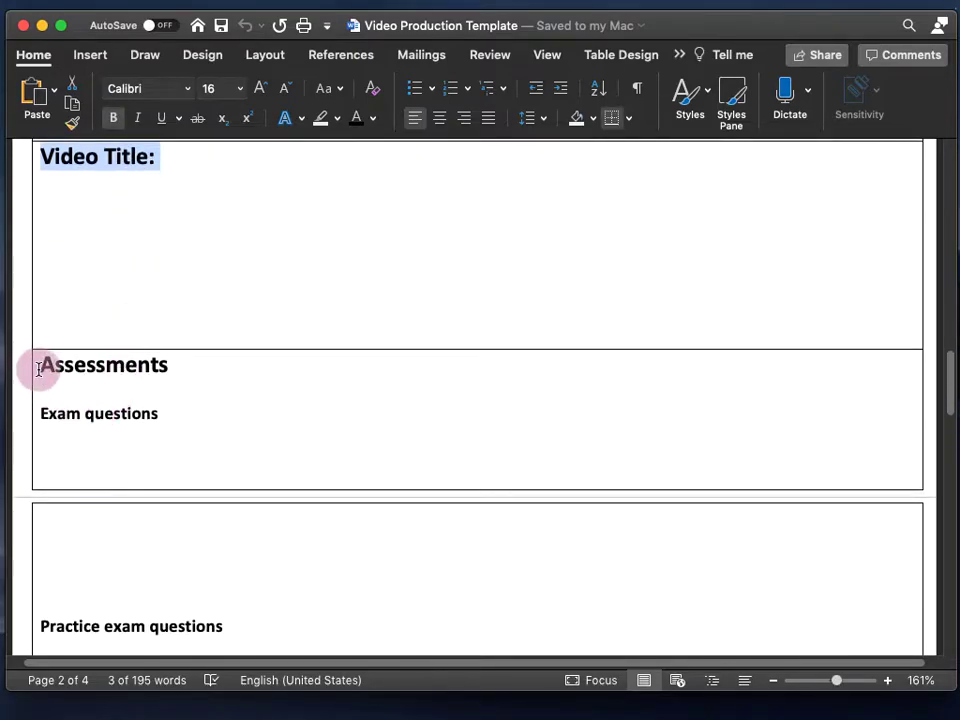
pyautogui.moveTo(40, 365); pyautogui.dragTo(183, 366)
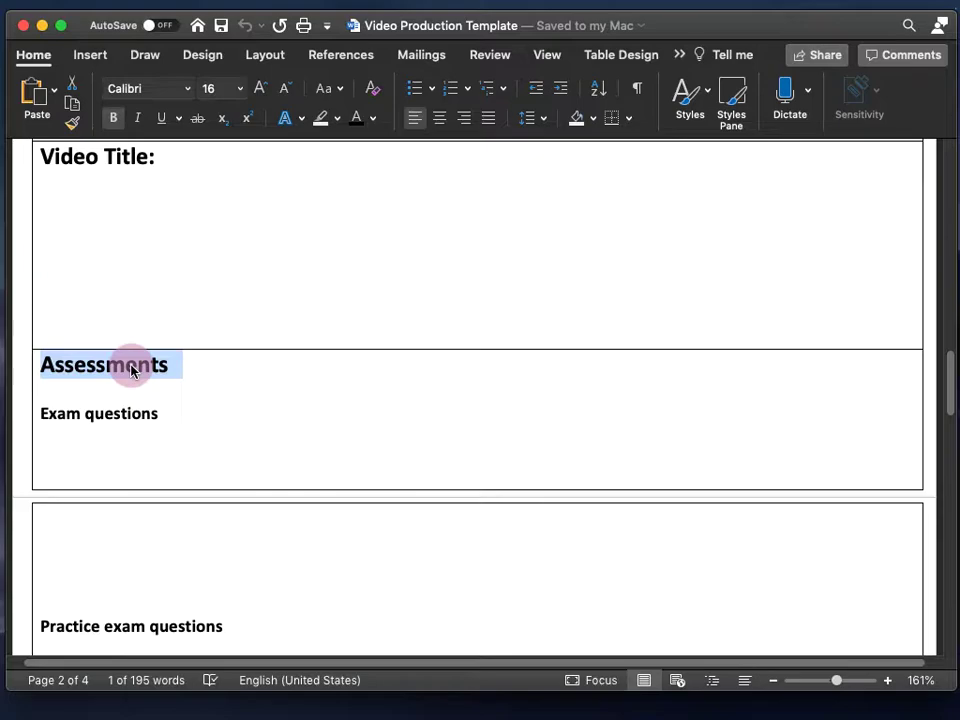
pyautogui.scroll(-10, 165, 272)
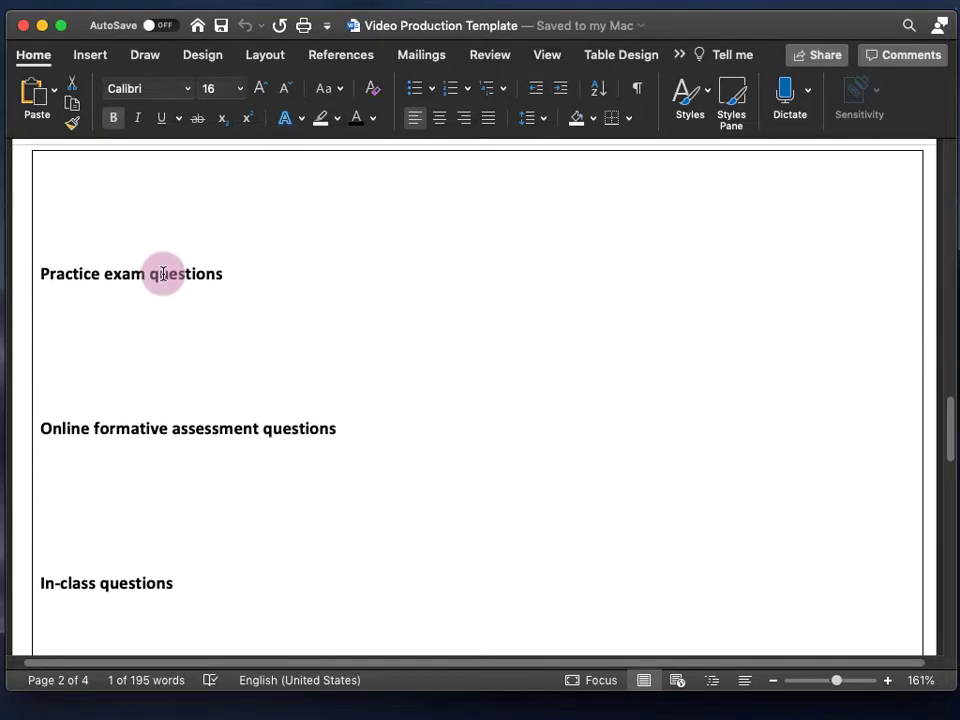
# Step: Examine the sections on prior knowledge, Video script and Learning guide questions, and the media, link and attribution table
pyautogui.scroll(-10, 164, 273)
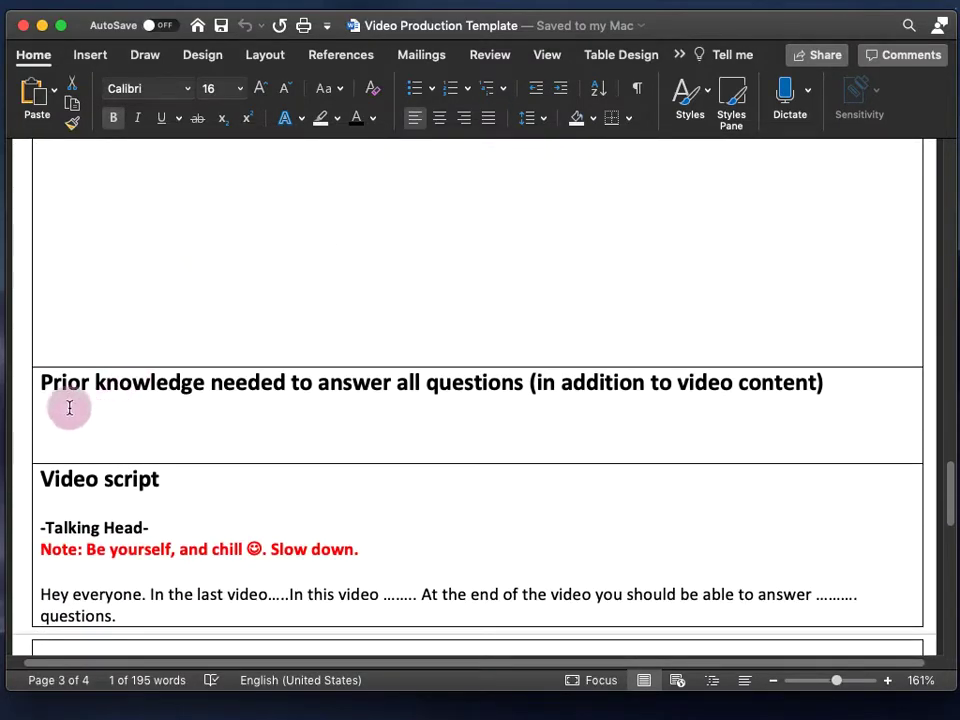
pyautogui.moveTo(44, 384); pyautogui.dragTo(836, 388)
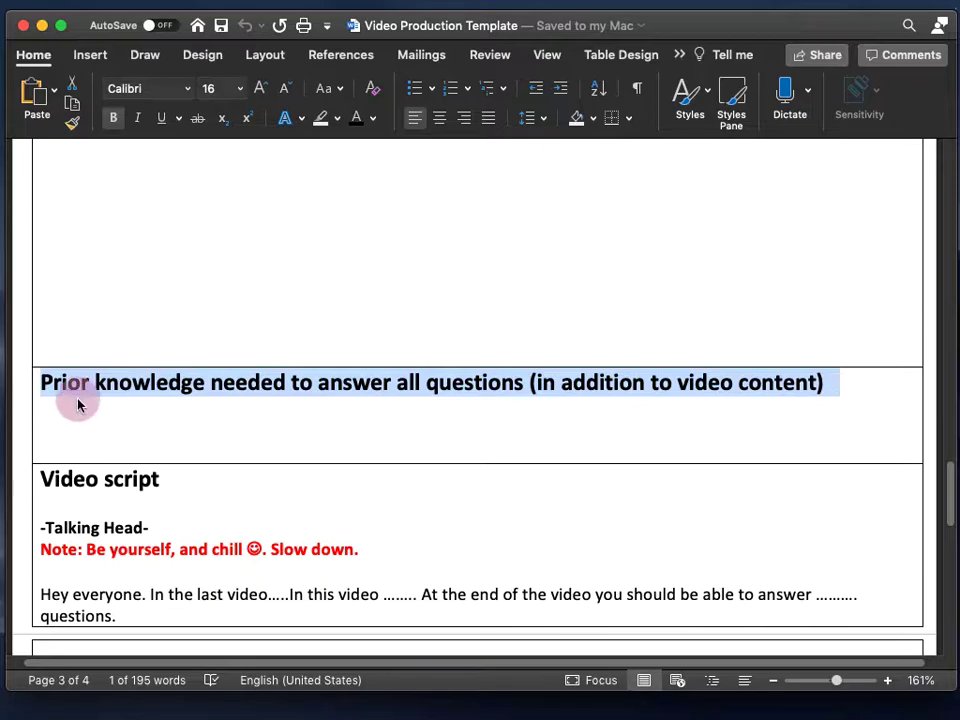
pyautogui.moveTo(44, 384); pyautogui.dragTo(305, 388)
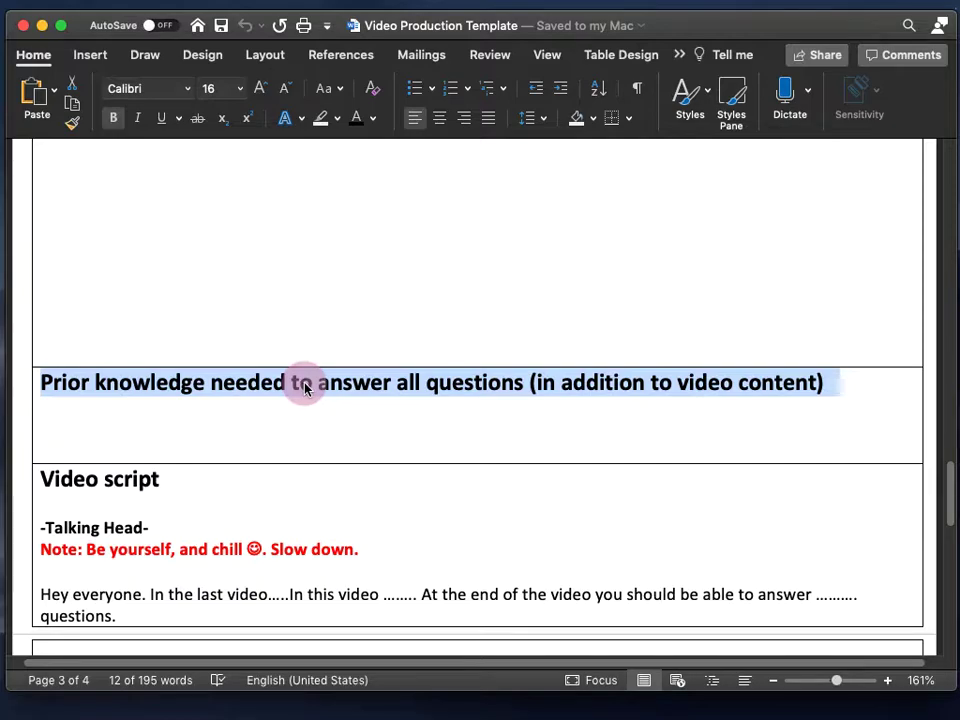
pyautogui.moveTo(305, 388); pyautogui.dragTo(829, 377)
pyautogui.scroll(-5, 182, 328)
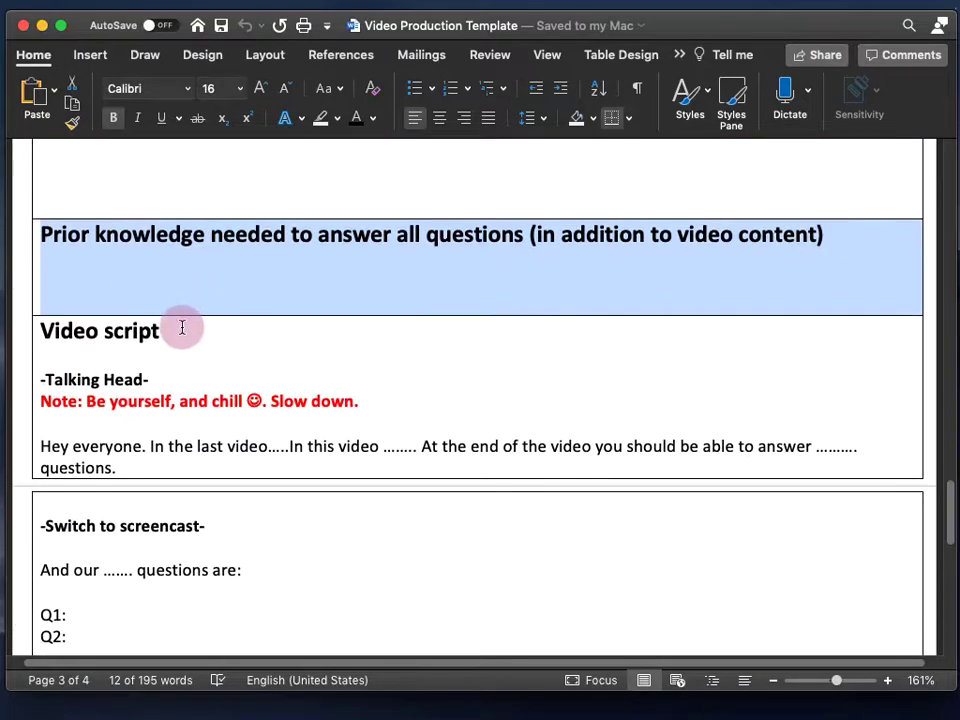
pyautogui.moveTo(156, 332); pyautogui.dragTo(54, 339)
pyautogui.scroll(-15, 191, 326)
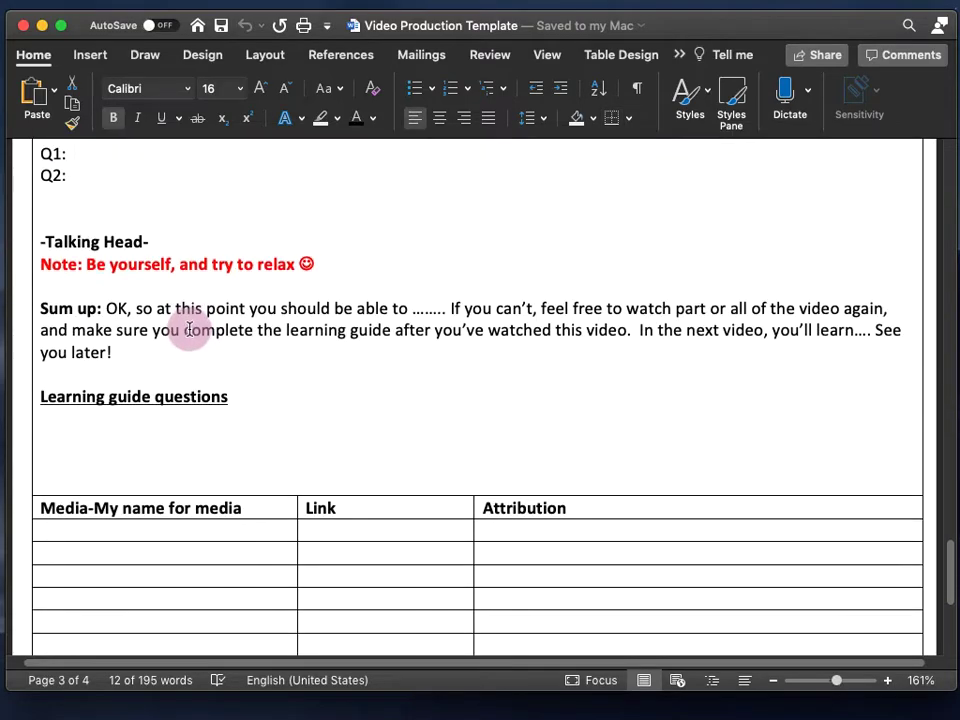
pyautogui.scroll(-5, 189, 330)
pyautogui.moveTo(43, 257); pyautogui.dragTo(277, 261)
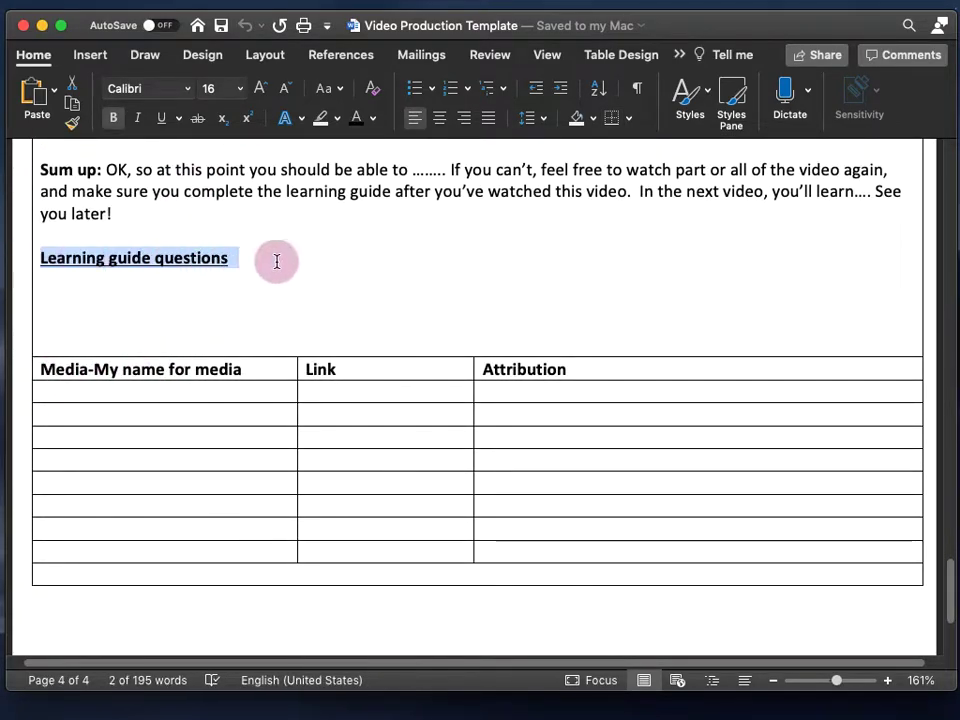
pyautogui.moveTo(40, 370); pyautogui.dragTo(666, 551)
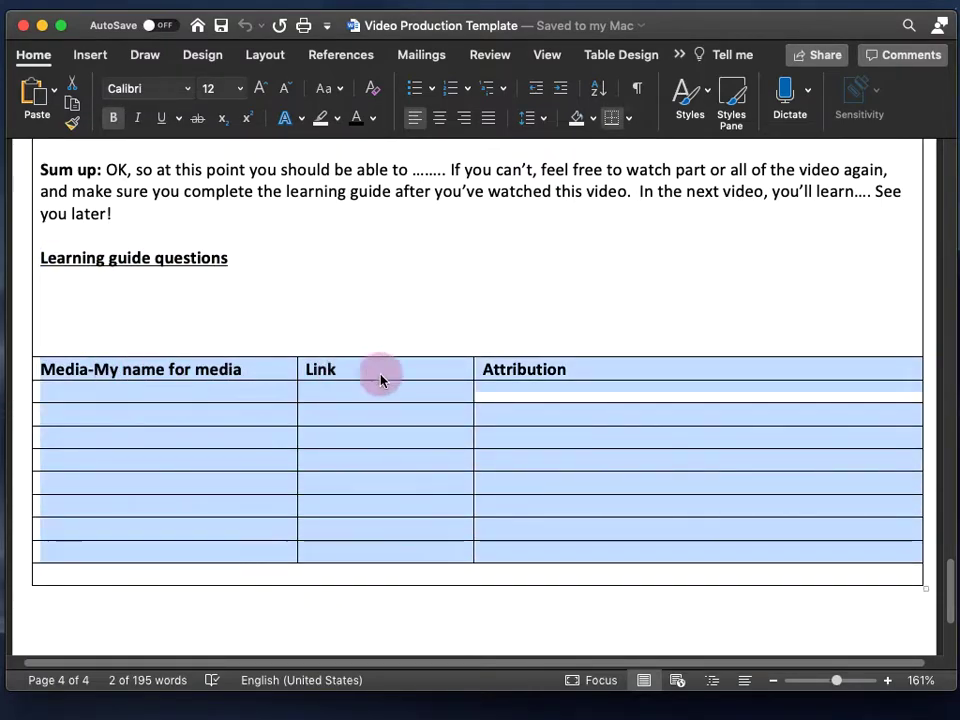
pyautogui.click(570, 369)
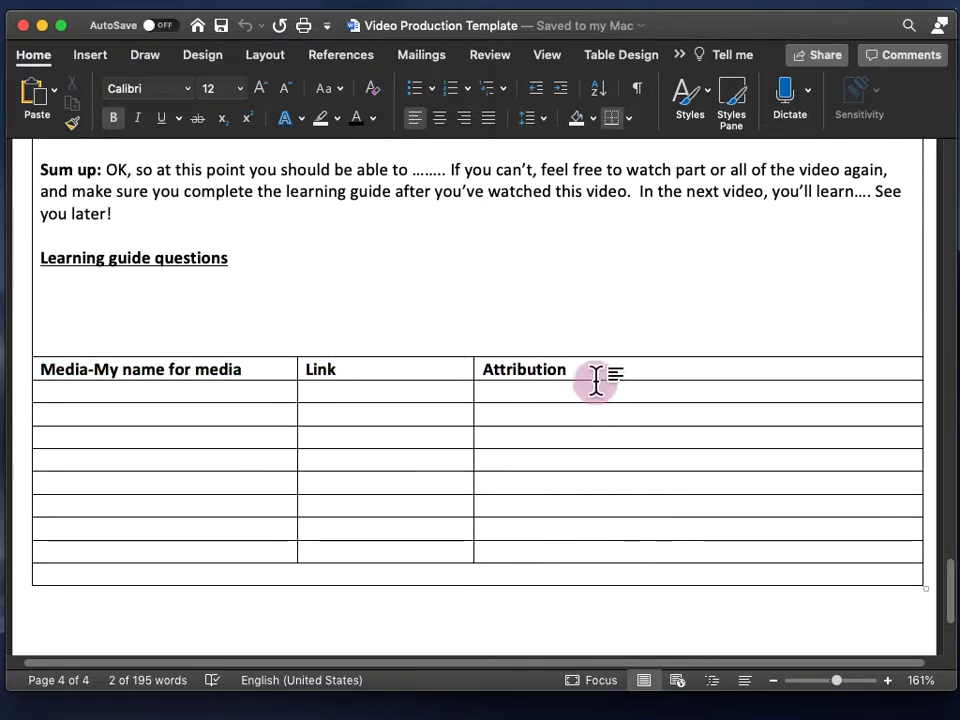
# Step: Revisit the prior knowledge section alongside the assessment and source sections, and return to the start of the template
pyautogui.scroll(10, 241, 481)
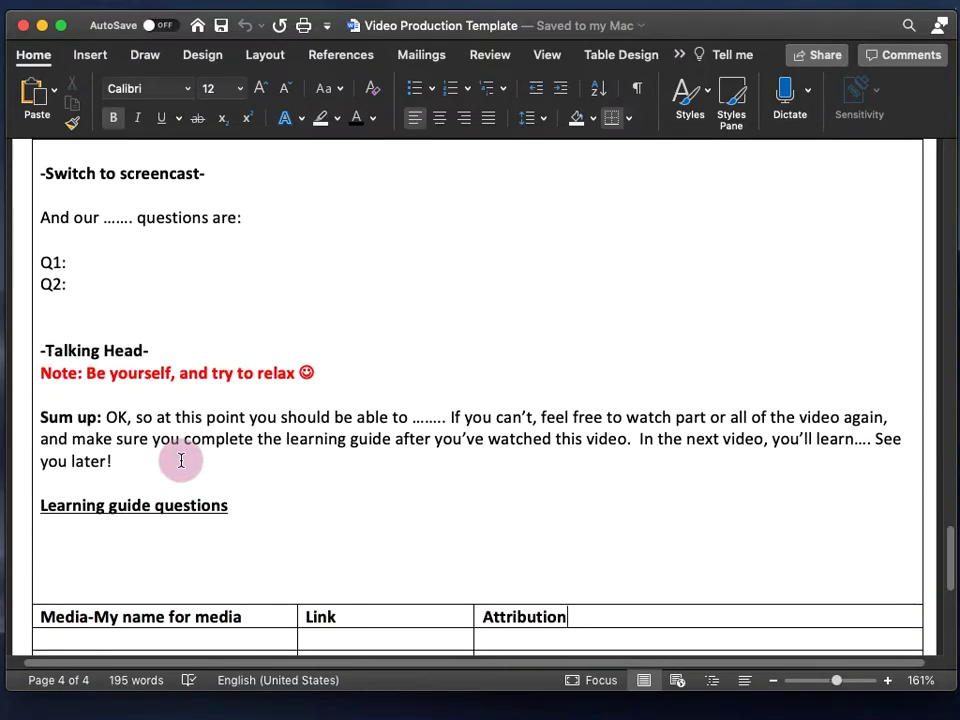
pyautogui.scroll(4, 181, 457)
pyautogui.scroll(-1, 182, 456)
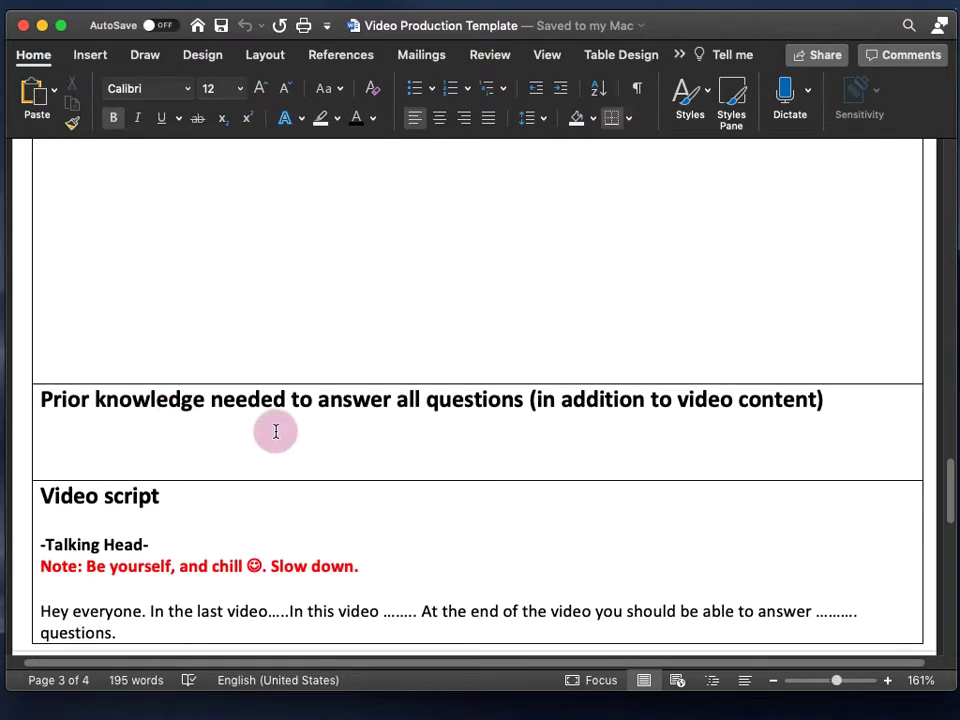
pyautogui.moveTo(41, 399); pyautogui.dragTo(844, 399)
pyautogui.scroll(7, 262, 340)
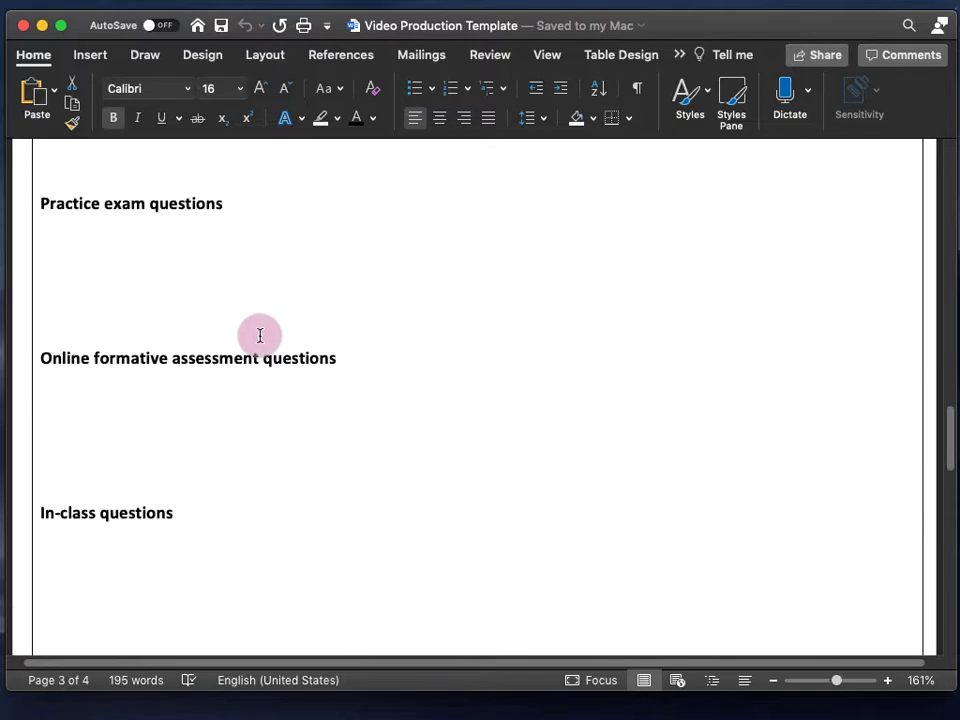
pyautogui.scroll(-5, 261, 347)
pyautogui.scroll(20, 262, 347)
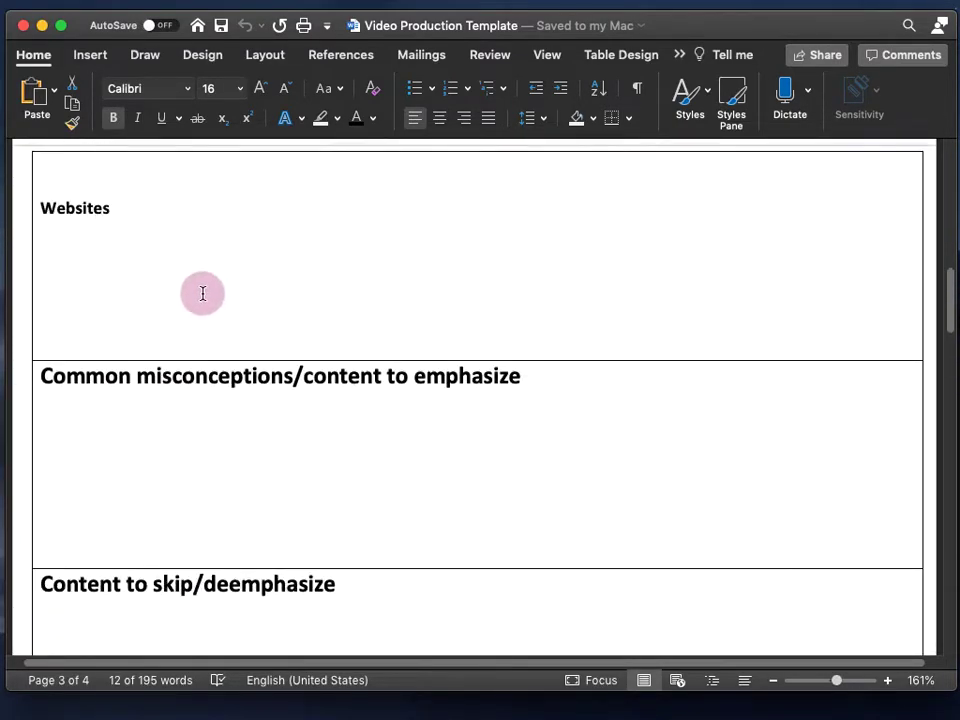
pyautogui.moveTo(43, 165); pyautogui.dragTo(102, 165)
pyautogui.scroll(-20, 274, 400)
pyautogui.scroll(-20, 274, 400)
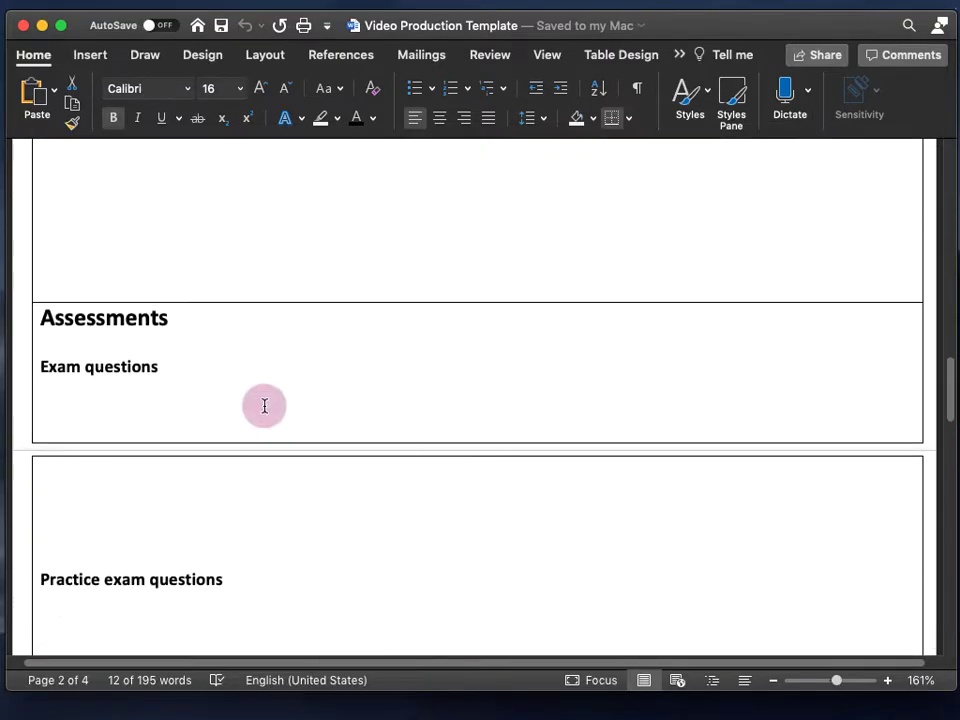
pyautogui.scroll(-5, 246, 402)
pyautogui.moveTo(39, 306); pyautogui.dragTo(619, 313)
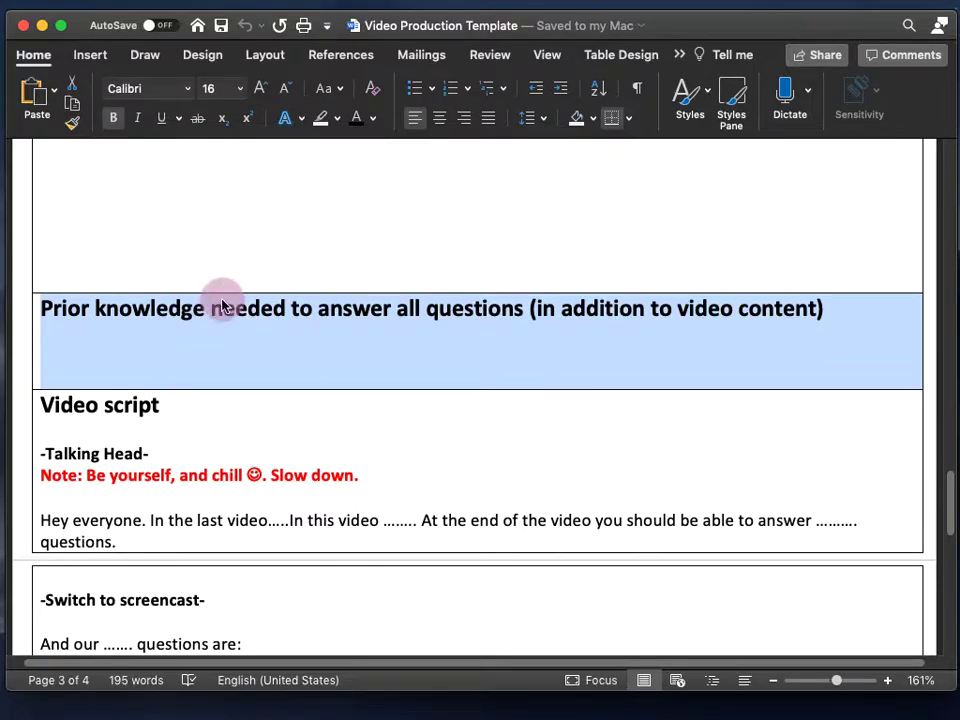
pyautogui.scroll(15, 220, 316)
pyautogui.scroll(8, 210, 316)
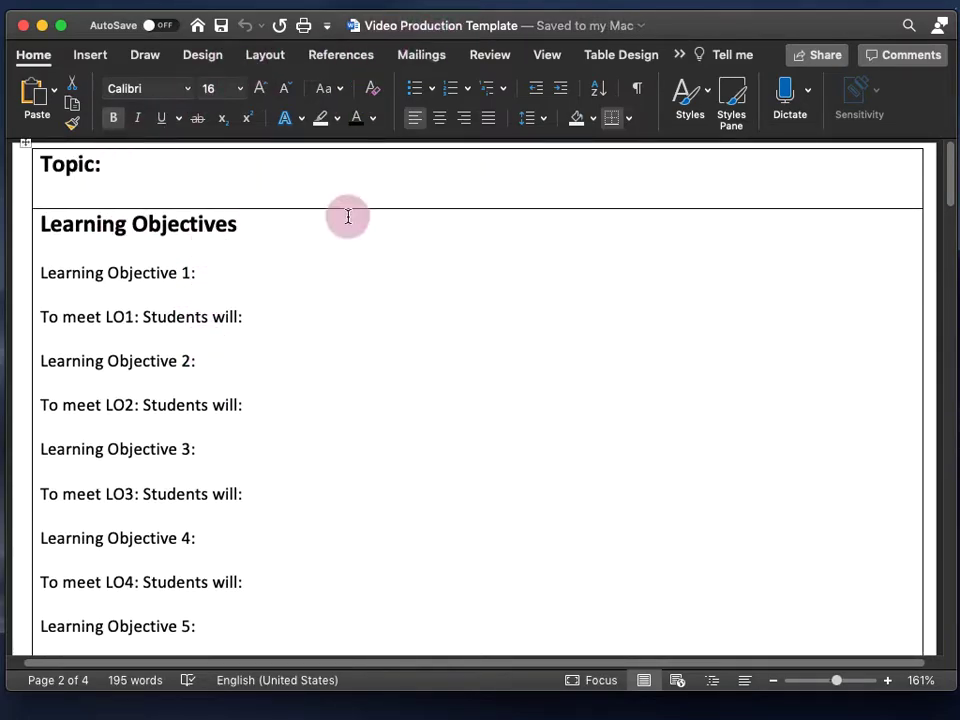
# Step: Create a folder named Double Fertilization Video inside Educational Videos in Finder, and return to the template document in Word
pyautogui.click(494, 37)
pyautogui.click(412, 350)
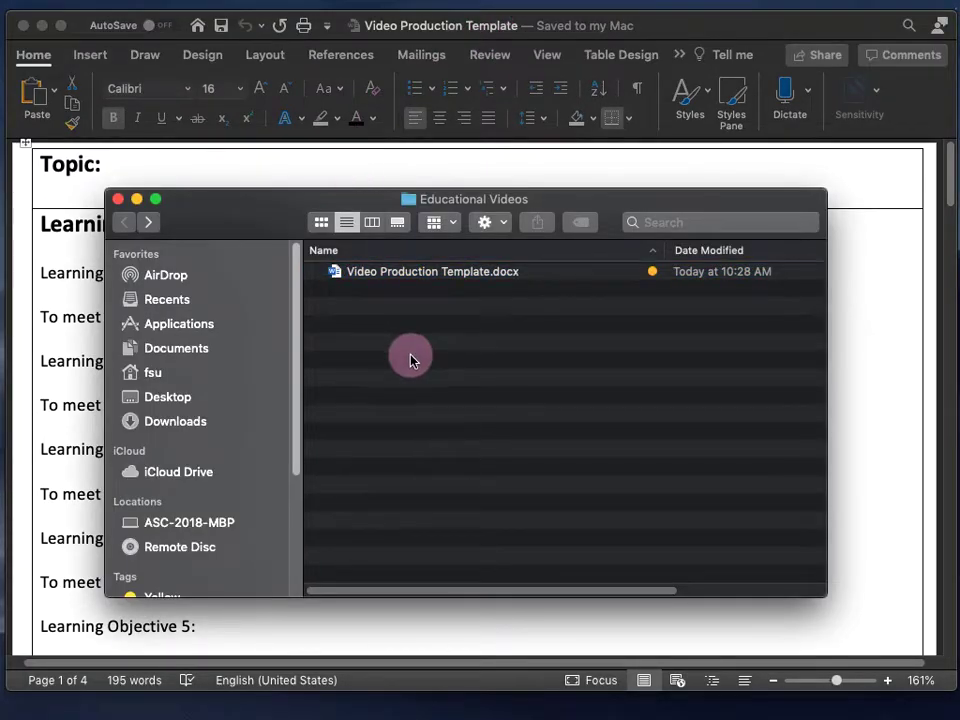
pyautogui.click(492, 222)
pyautogui.click(500, 245)
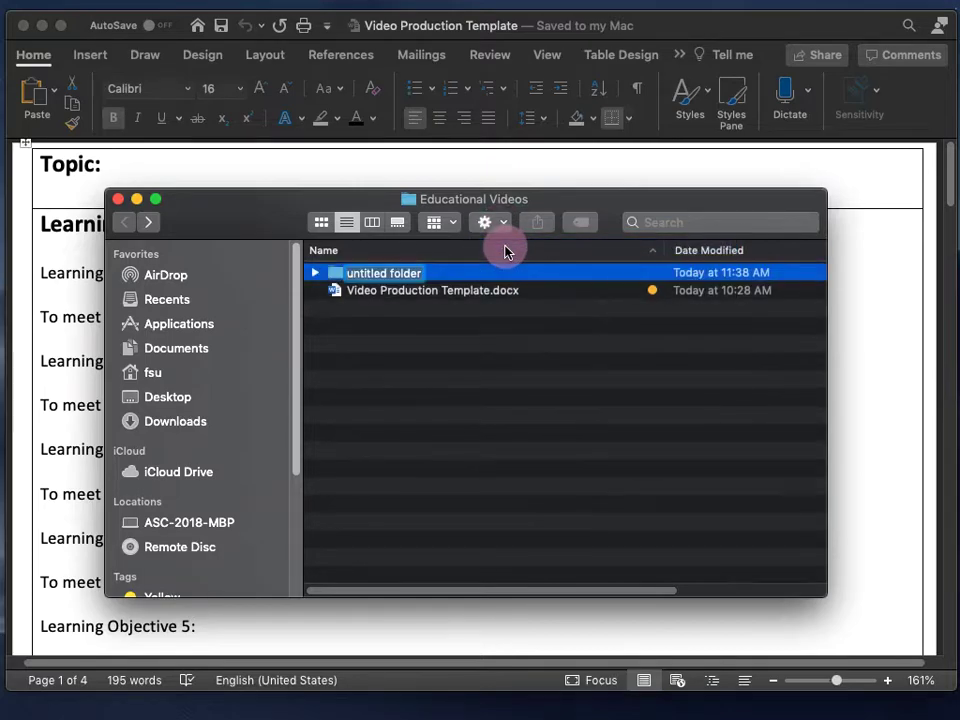
pyautogui.write('Double Fertil')
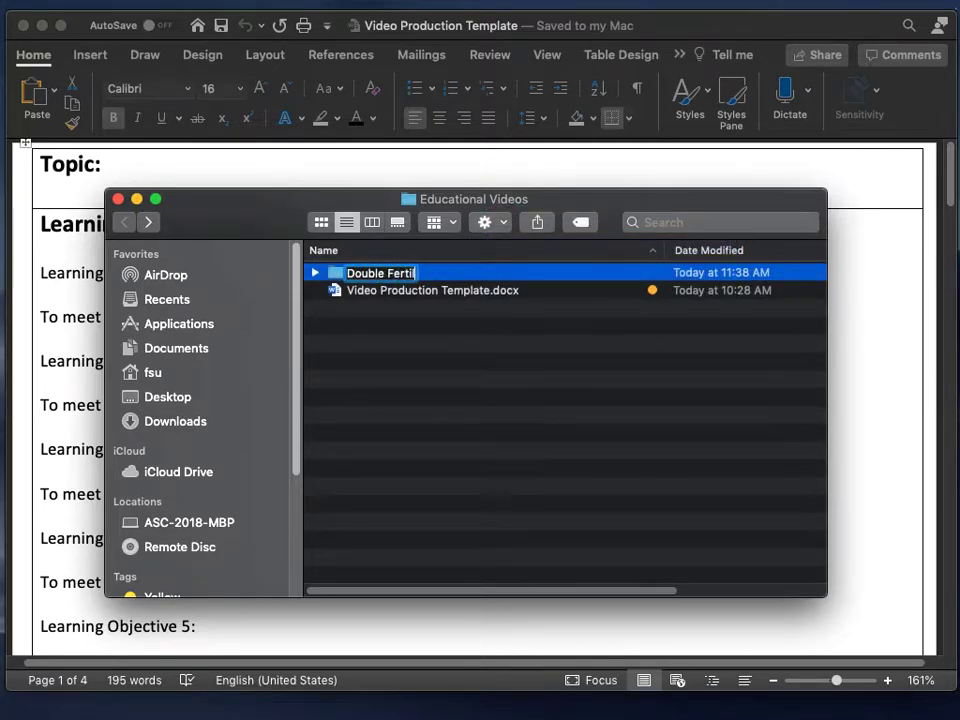
pyautogui.write('ization Video')
pyautogui.press('Return')
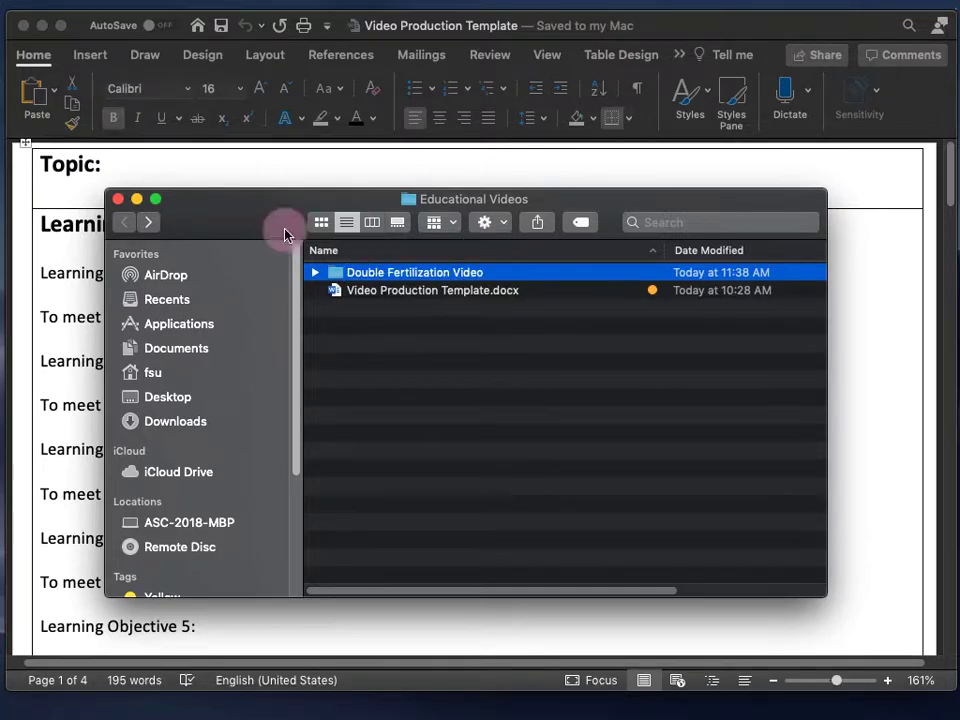
pyautogui.click(117, 199)
pyautogui.click(263, 229)
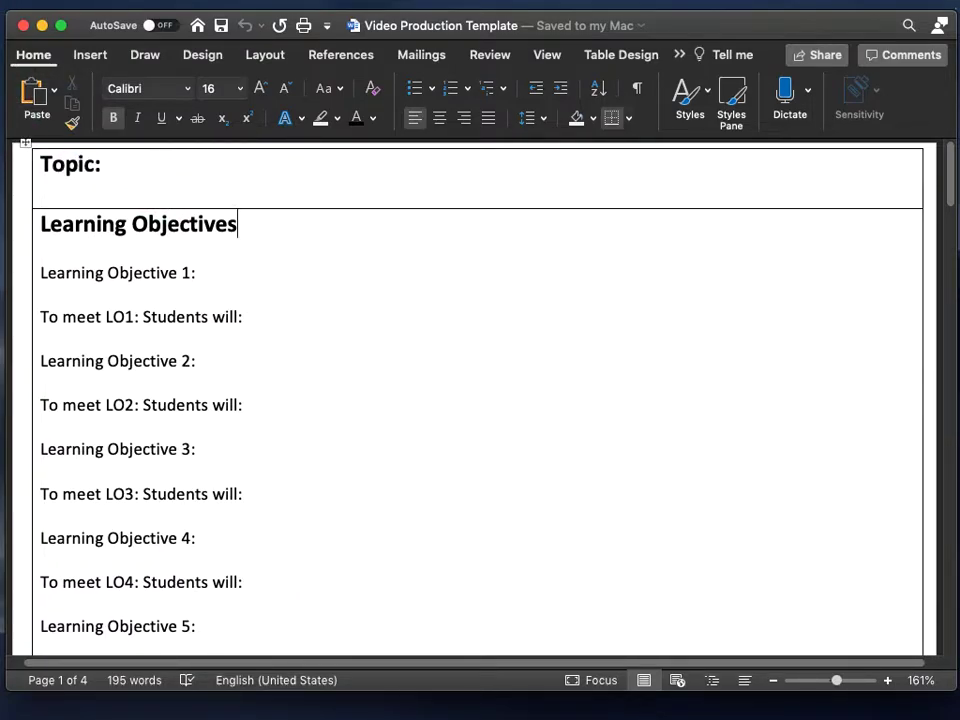
# Step: Save a copy of the template as Master Document Double Fertilization.docx in the Educational Videos folder
pyautogui.press('super+shift+s')
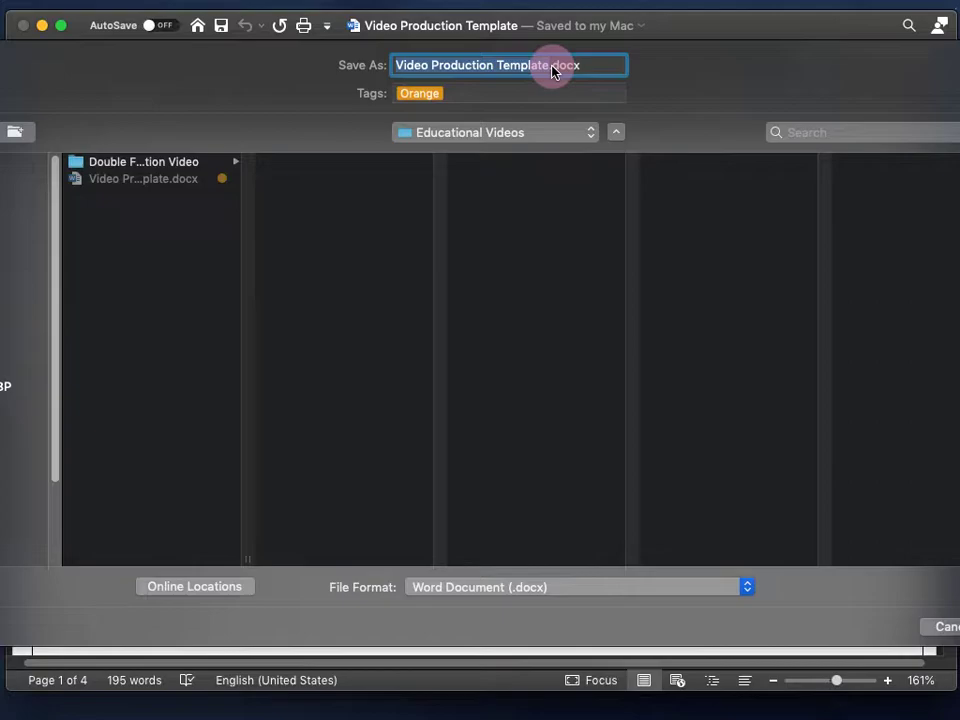
pyautogui.write('Master Do')
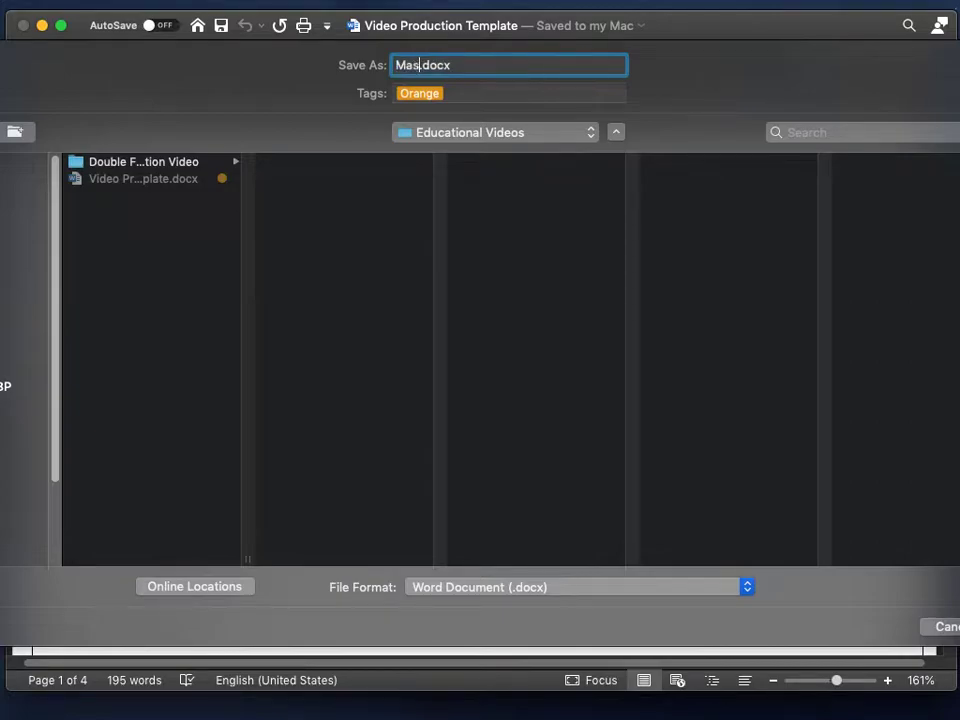
pyautogui.write('cument Dou')
pyautogui.write('ble Fertili')
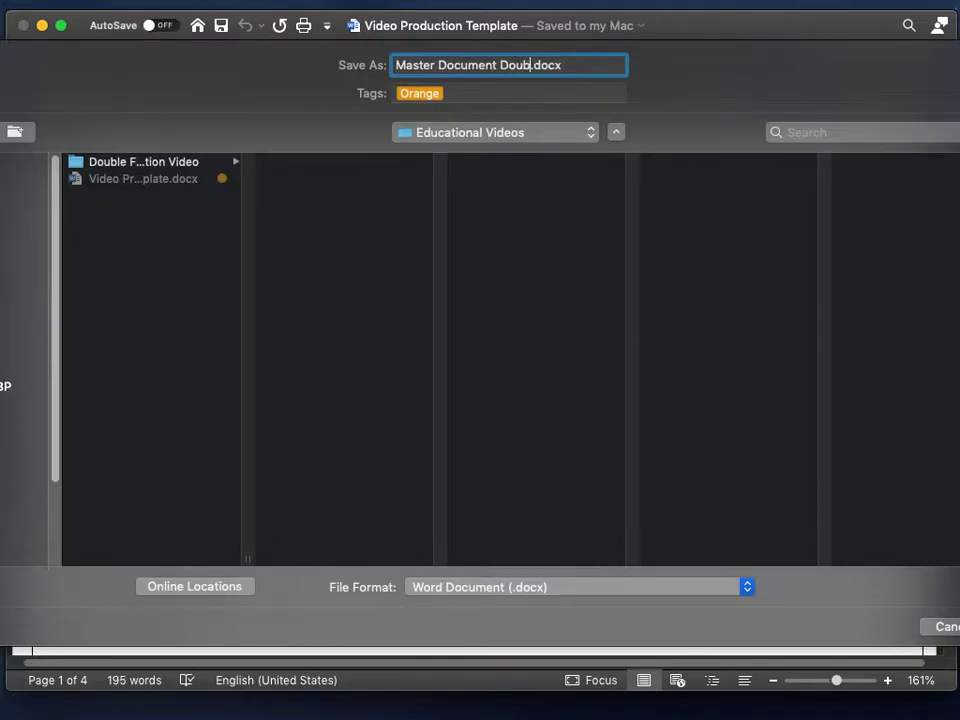
pyautogui.write('zation')
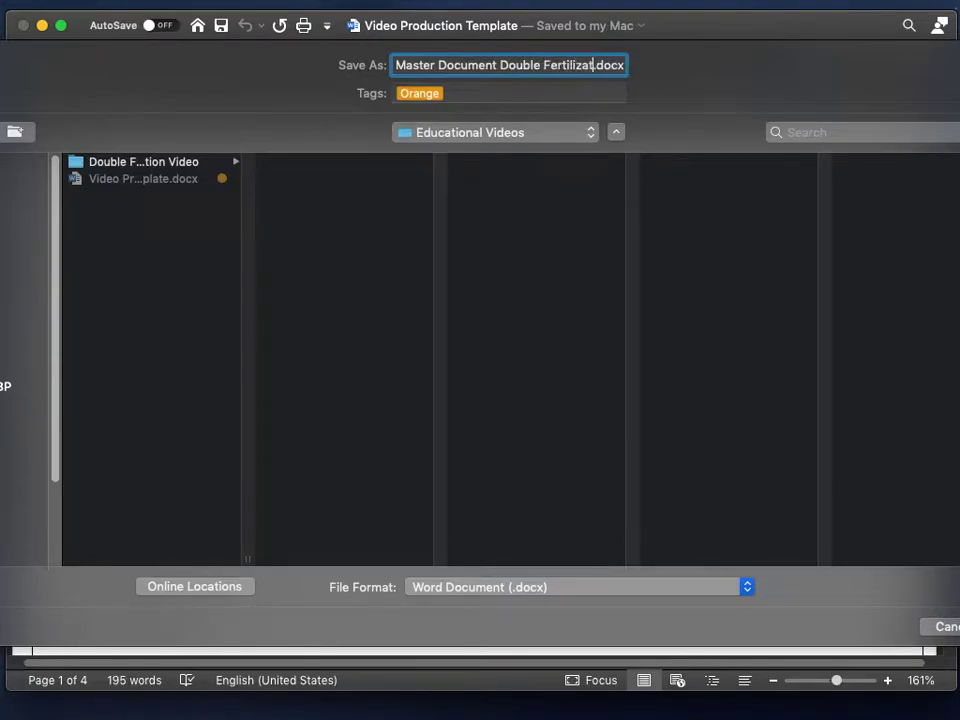
pyautogui.click(461, 64)
pyautogui.press('Return')
pyautogui.click(516, 239)
# Step: In Finder, move Master Document Double Fertilization.docx into the Double Fertilization Video folder, open that folder, and return to the Word document
pyautogui.press('super+Tab')
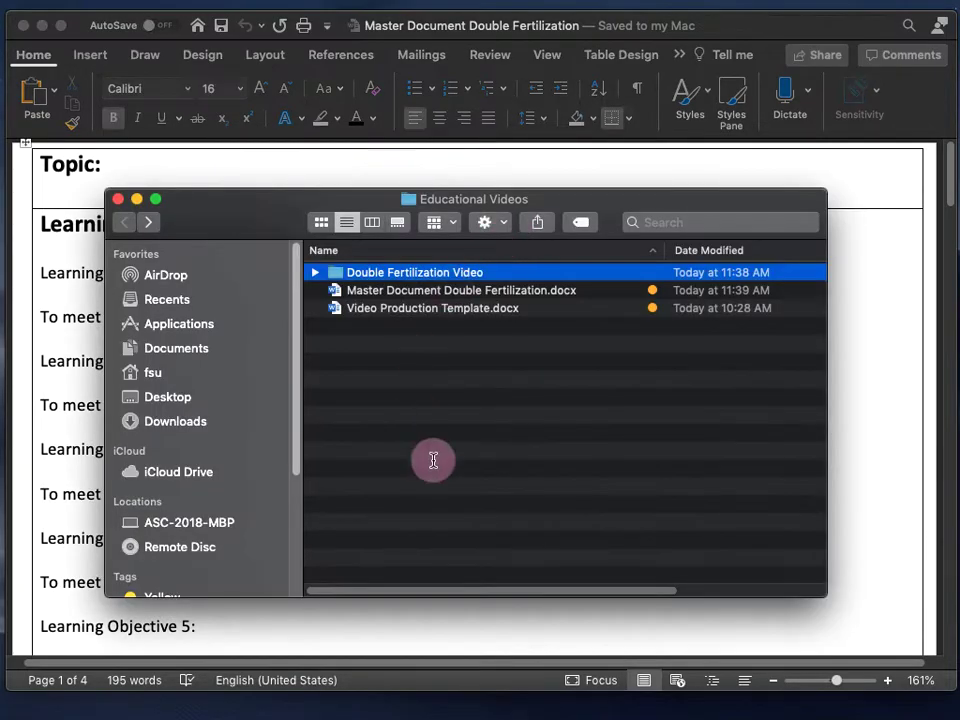
pyautogui.click(428, 292)
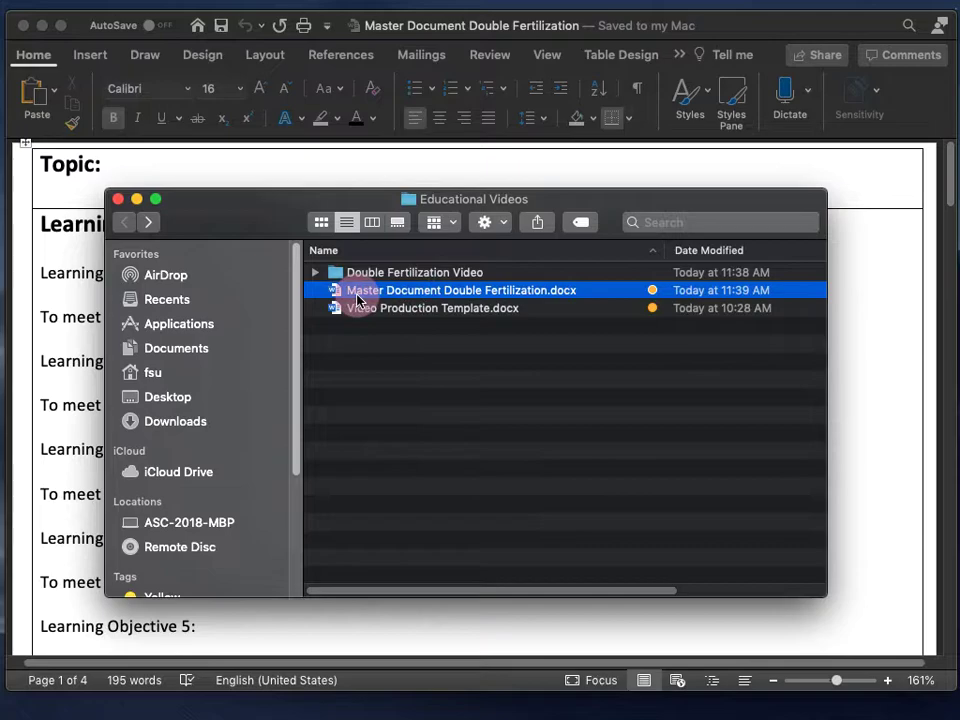
pyautogui.moveTo(448, 294); pyautogui.dragTo(444, 272)
pyautogui.click(441, 274)
pyautogui.doubleClick(441, 274)
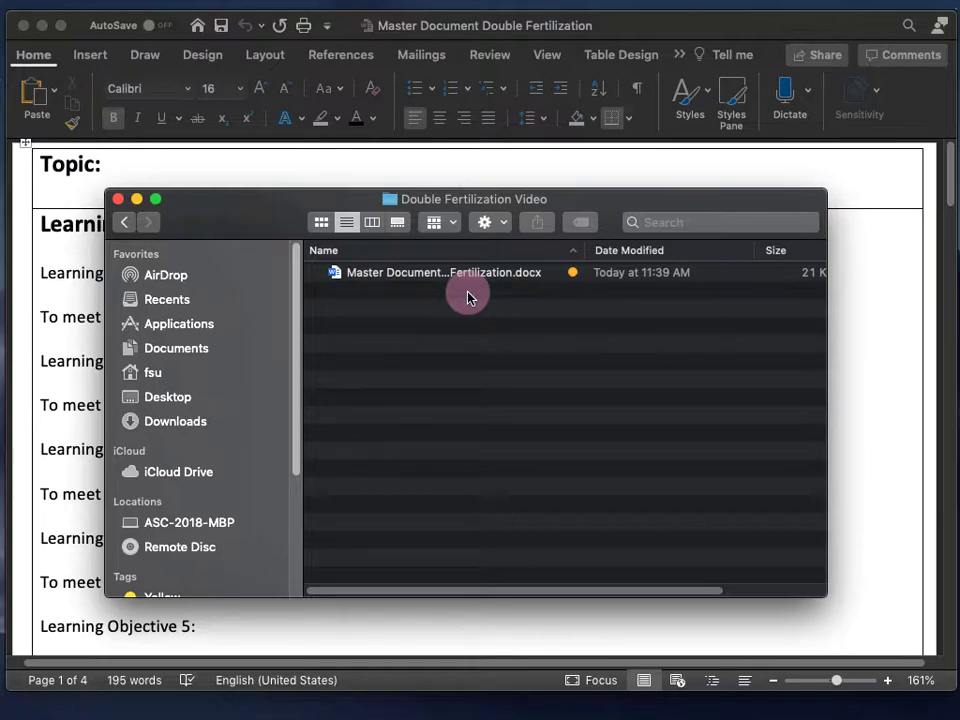
pyautogui.click(81, 308)
# Step: Enter Double Fertilization as the topic on the Topic line of the master document
pyautogui.click(122, 168)
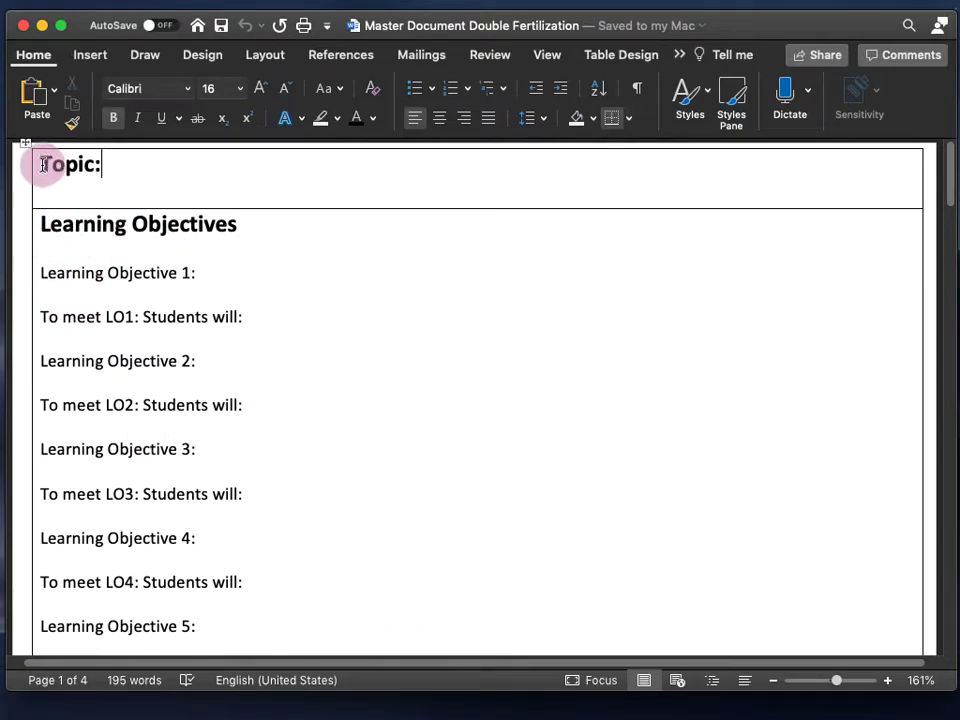
pyautogui.moveTo(43, 164); pyautogui.dragTo(167, 194)
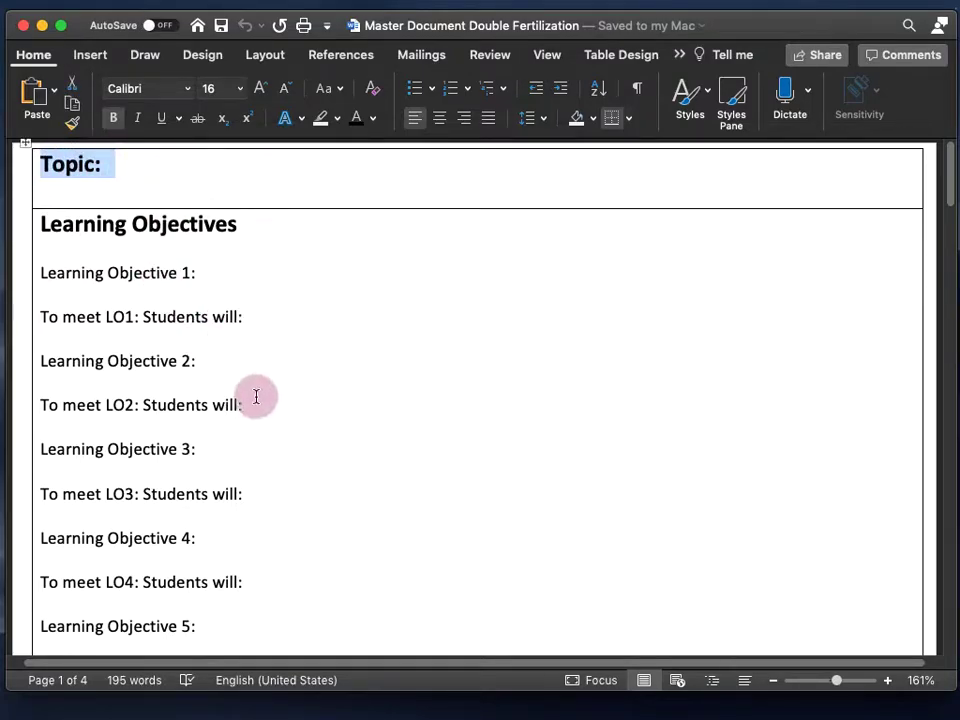
pyautogui.click(286, 319)
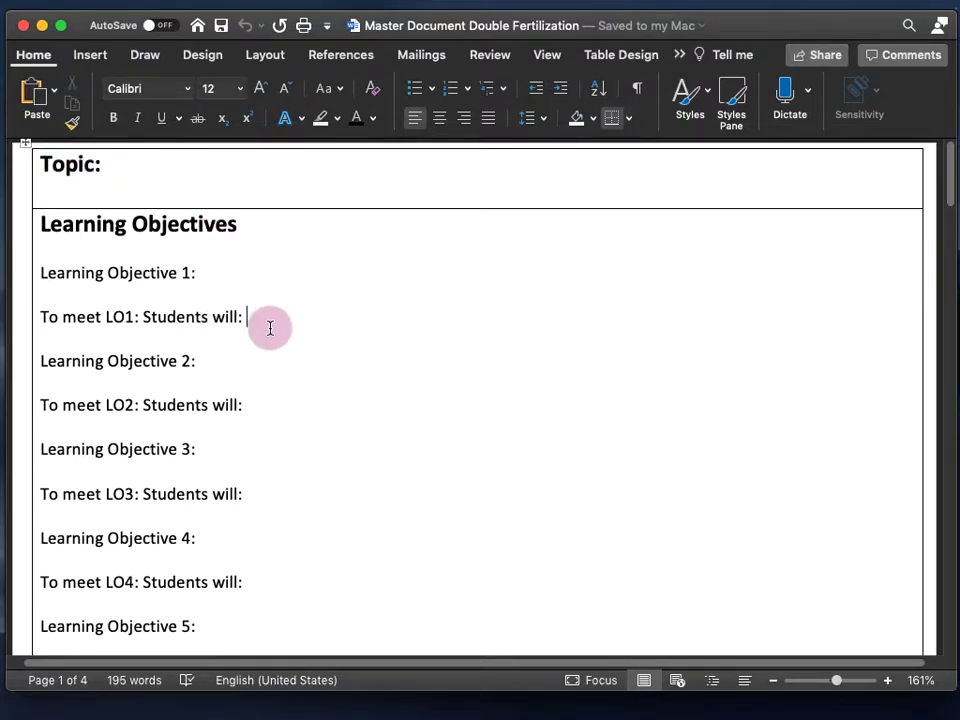
pyautogui.click(43, 164)
pyautogui.moveTo(58, 165); pyautogui.dragTo(116, 164)
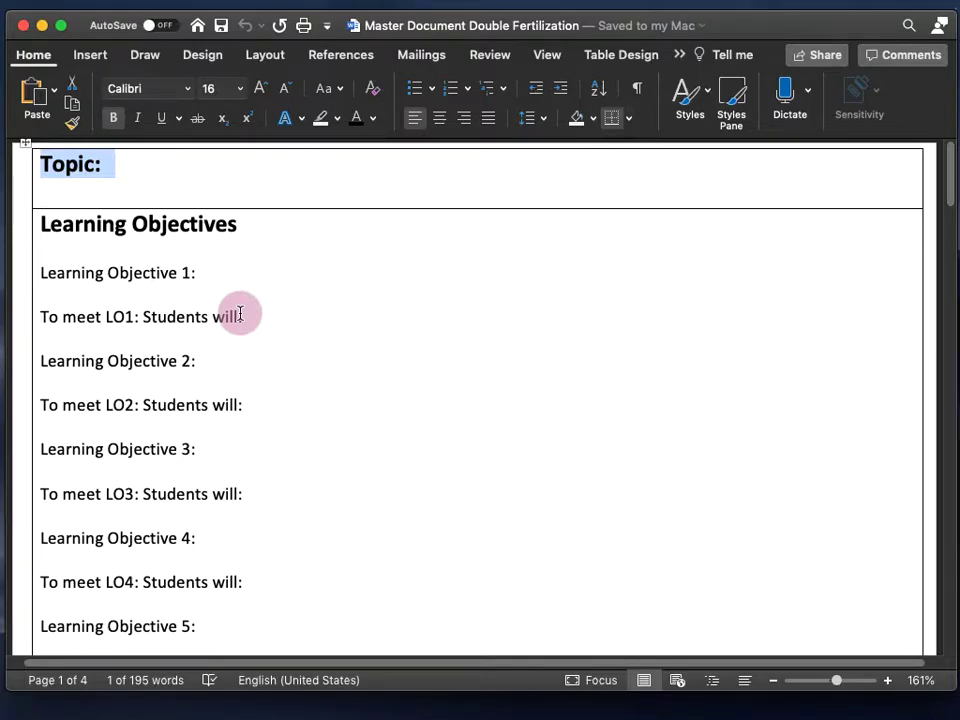
pyautogui.click(154, 162)
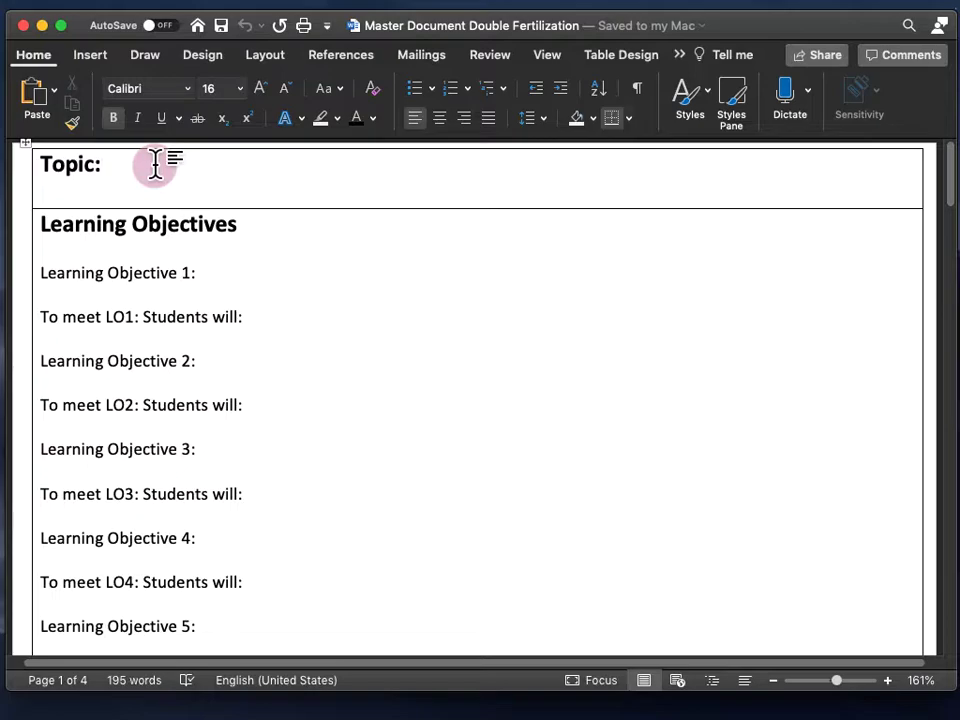
pyautogui.write('Doulbe')
pyautogui.press('BackSpace')
pyautogui.press('BackSpace')
pyautogui.press('BackSpace')
pyautogui.press('BackSpace')
pyautogui.write('ble Fertilization')
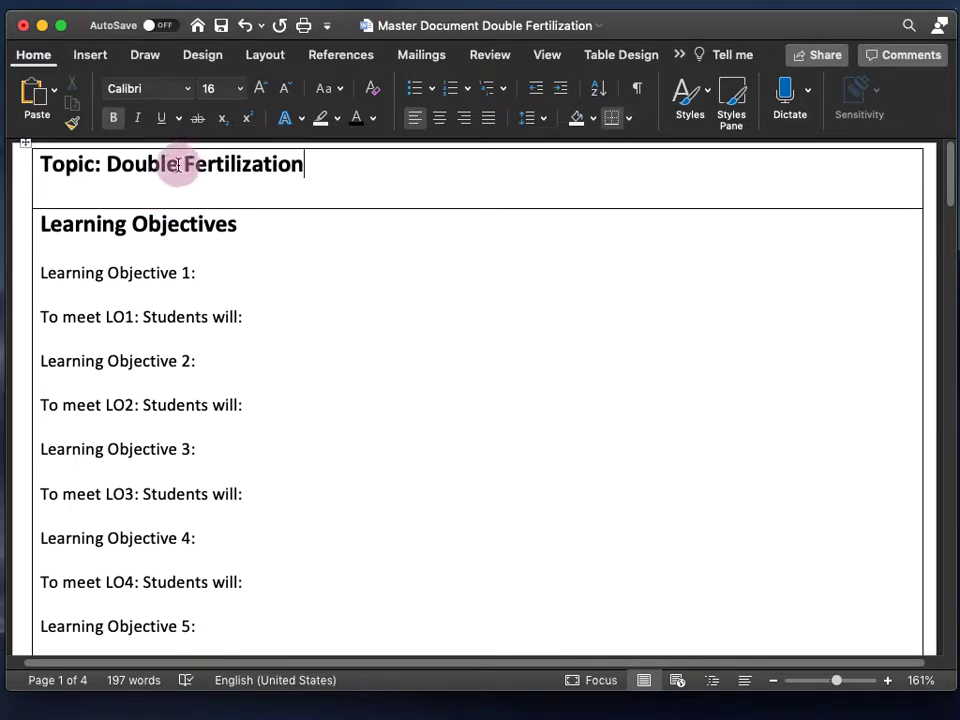
# Step: Examine the Learning Objectives section, from Learning Objective 1 and its students-will line down to Learning Objective 5
pyautogui.moveTo(47, 225); pyautogui.dragTo(217, 228)
pyautogui.click(231, 270)
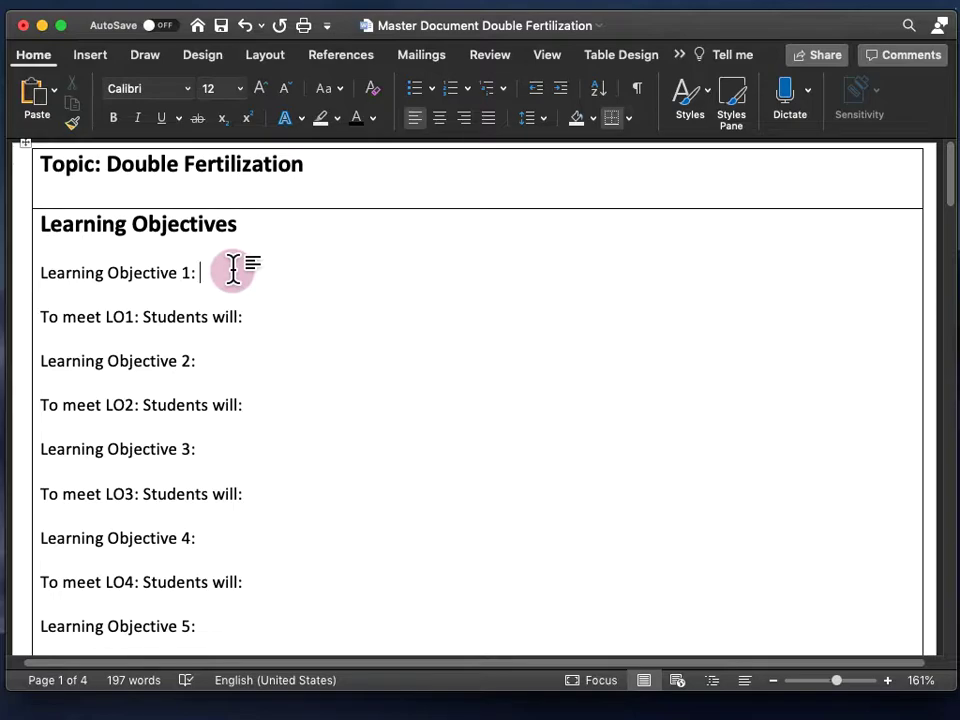
pyautogui.scroll(-5, 86, 294)
pyautogui.scroll(1, 155, 320)
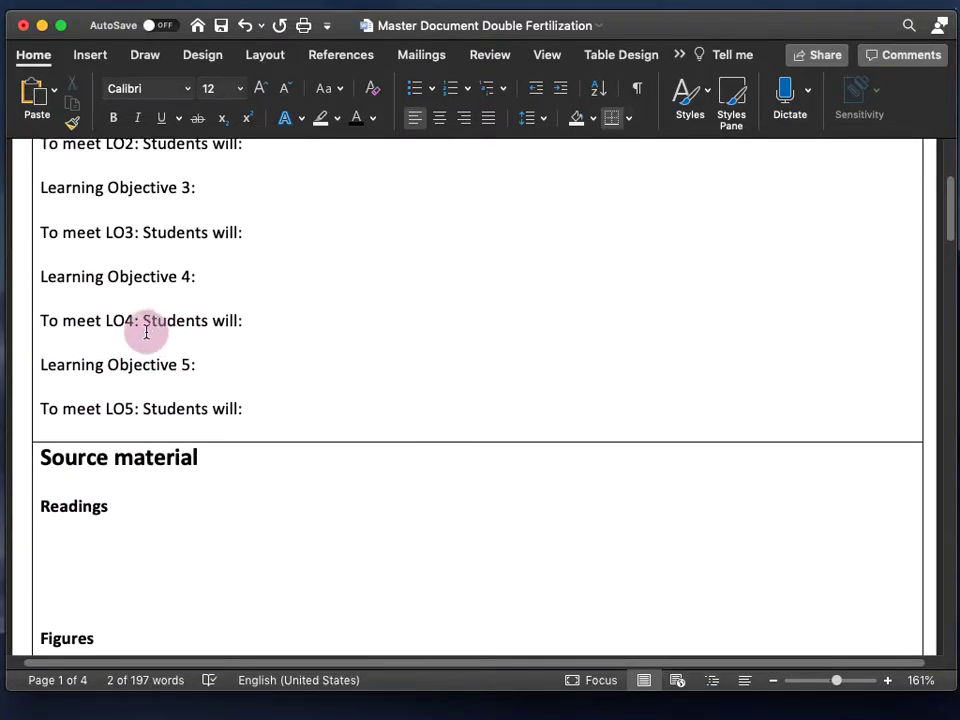
pyautogui.moveTo(42, 364); pyautogui.dragTo(199, 369)
pyautogui.scroll(1, 111, 407)
pyautogui.scroll(3, 107, 413)
pyautogui.moveTo(43, 273); pyautogui.dragTo(210, 271)
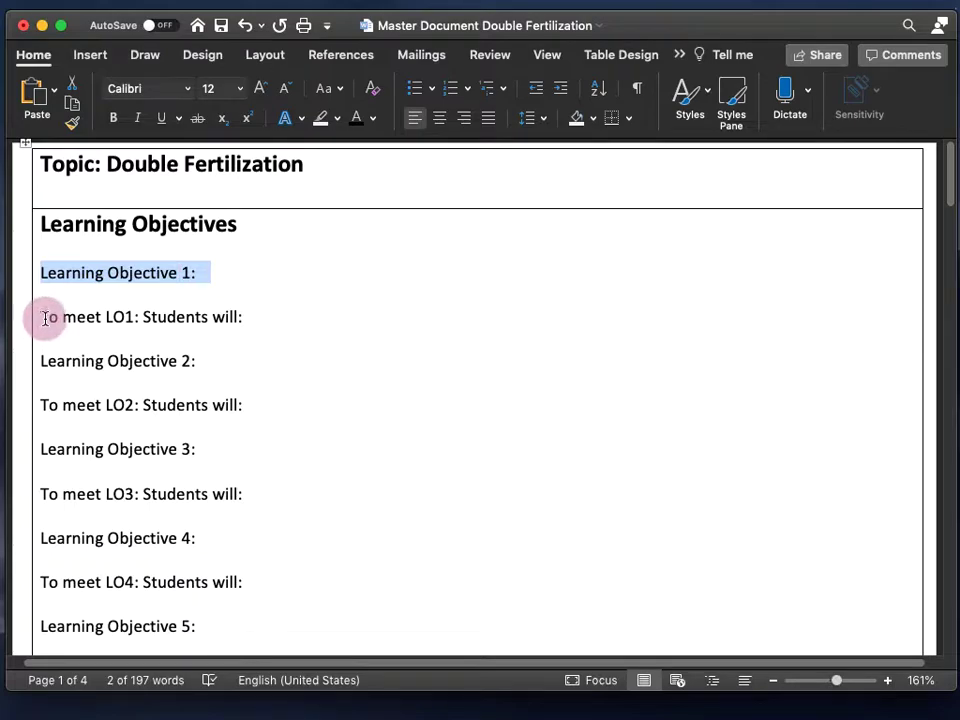
pyautogui.moveTo(43, 317); pyautogui.dragTo(255, 317)
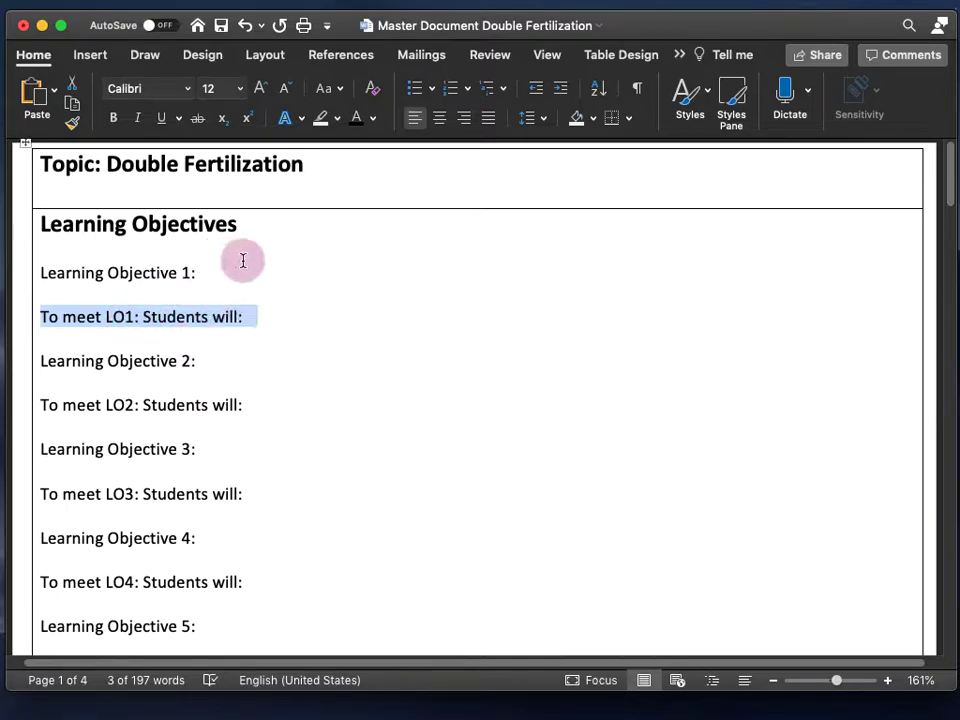
pyautogui.click(205, 272)
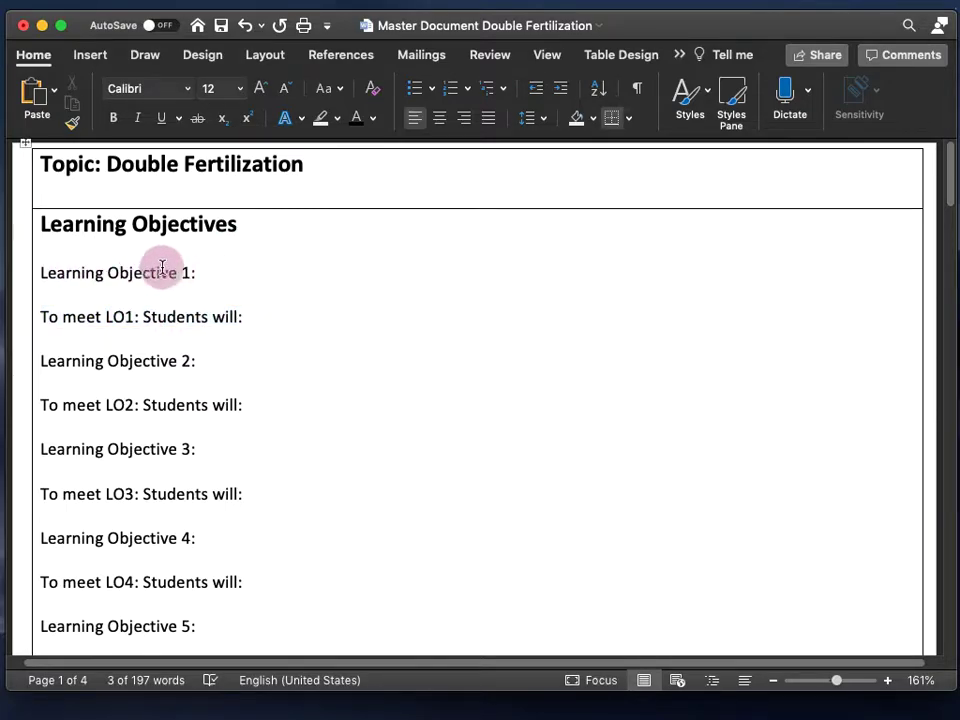
pyautogui.click(215, 273)
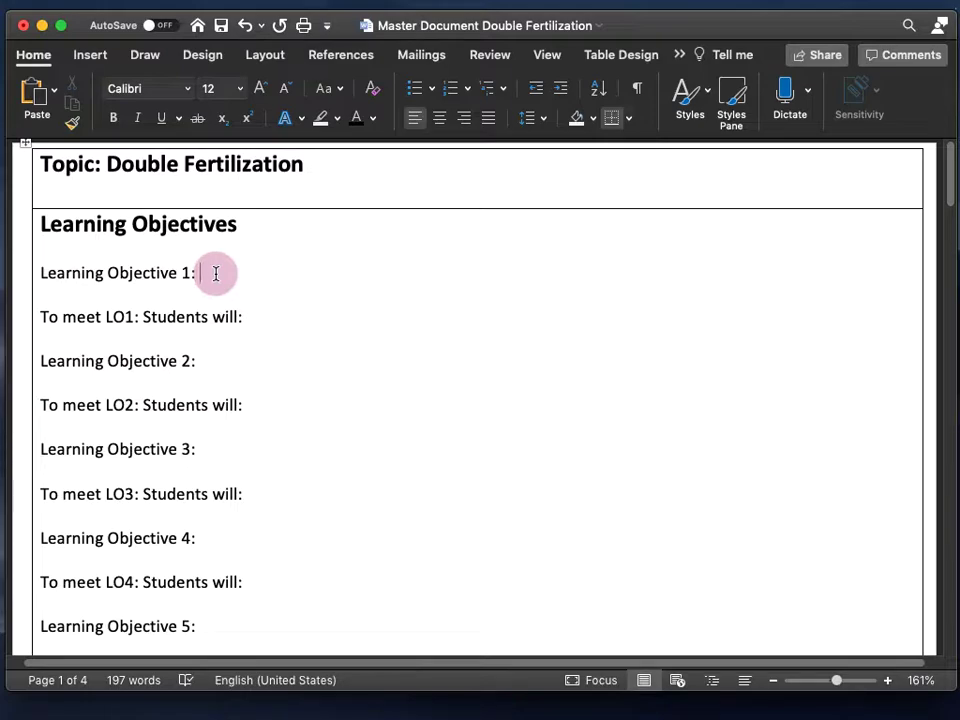
pyautogui.click(252, 318)
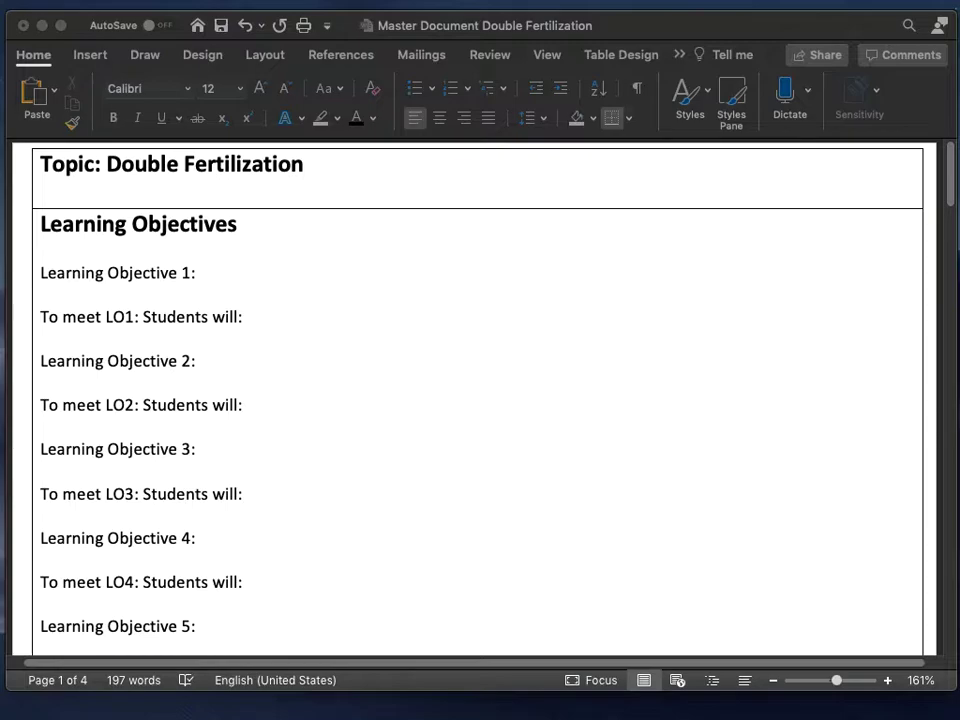
# Step: Replace the blank Learning Objective 1 to LO5 entries with the copied Double Fertilization objectives and student activities
pyautogui.click(150, 311)
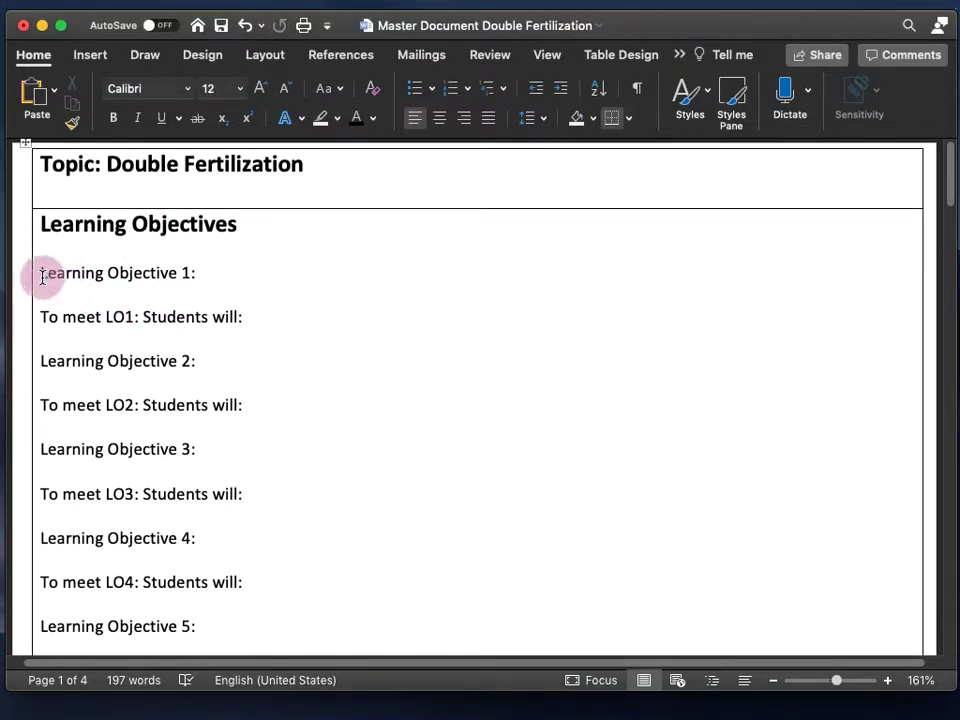
pyautogui.click(42, 277)
pyautogui.scroll(-5, 190, 352)
pyautogui.keyDown('shift'); pyautogui.click(240, 412); pyautogui.keyUp('shift')
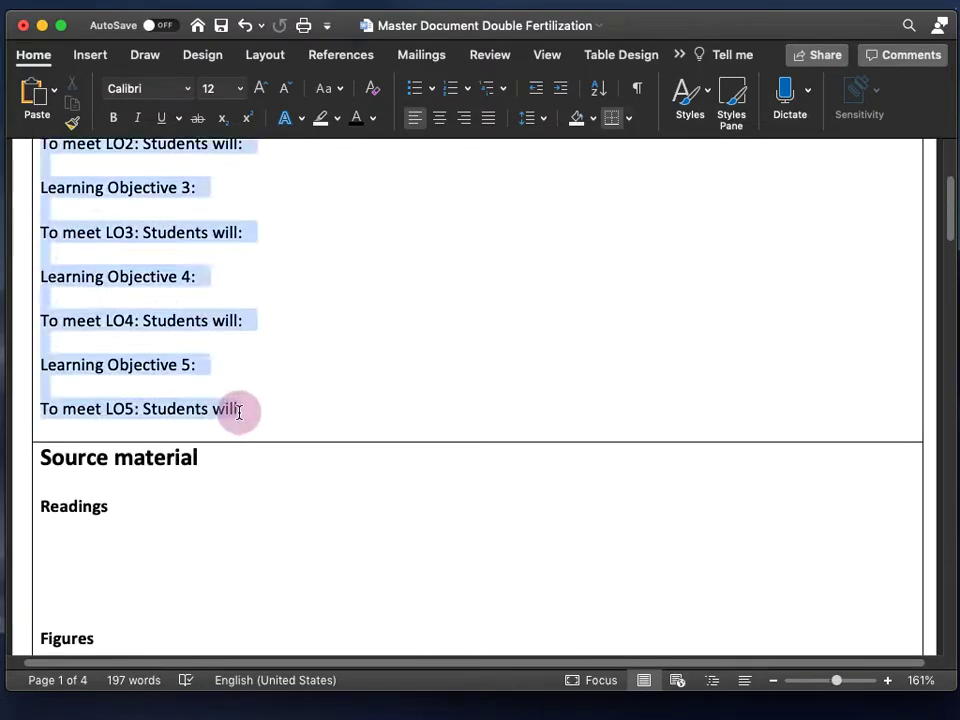
pyautogui.press('super+v')
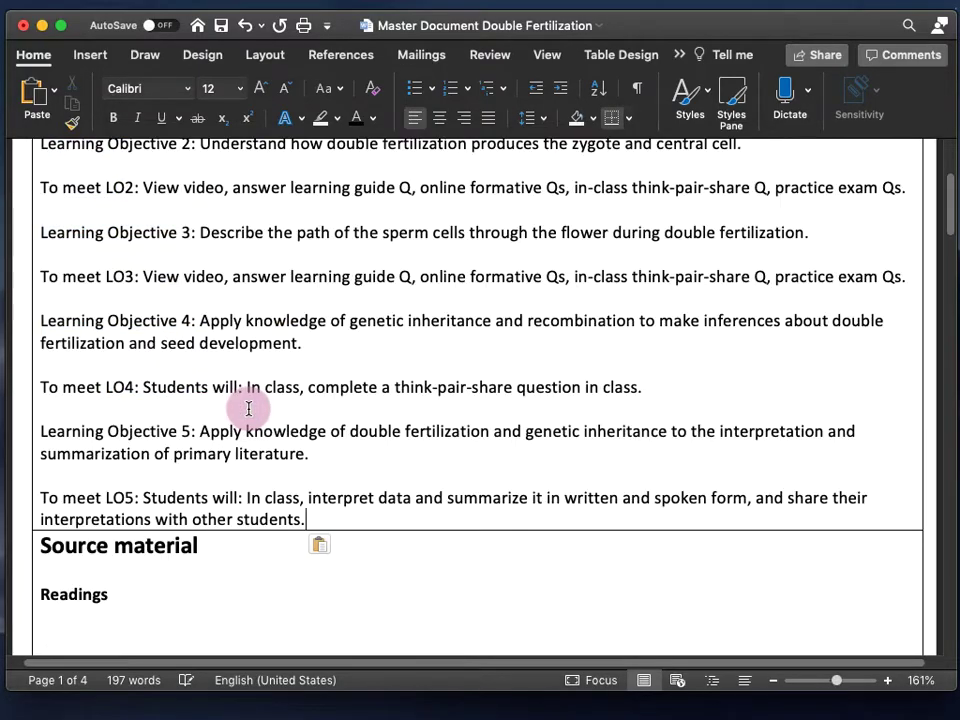
# Step: Examine Learning Objective 1 and the LO1 student activities, from viewing the video to the practice exam questions
pyautogui.scroll(5, 137, 475)
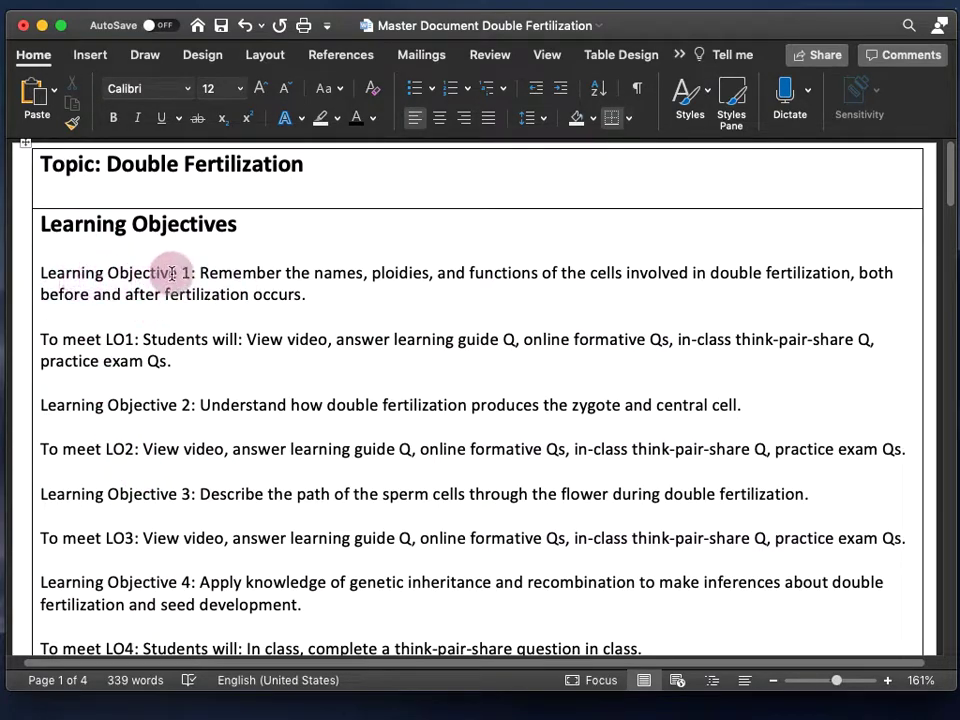
pyautogui.moveTo(195, 273); pyautogui.dragTo(306, 298)
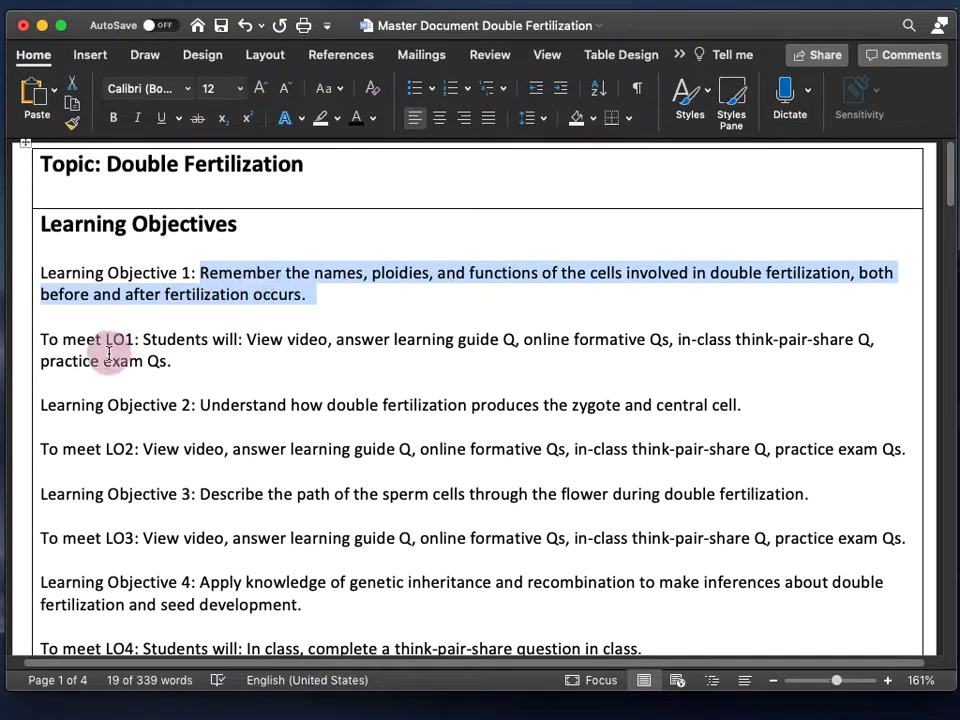
pyautogui.moveTo(245, 339); pyautogui.dragTo(512, 349)
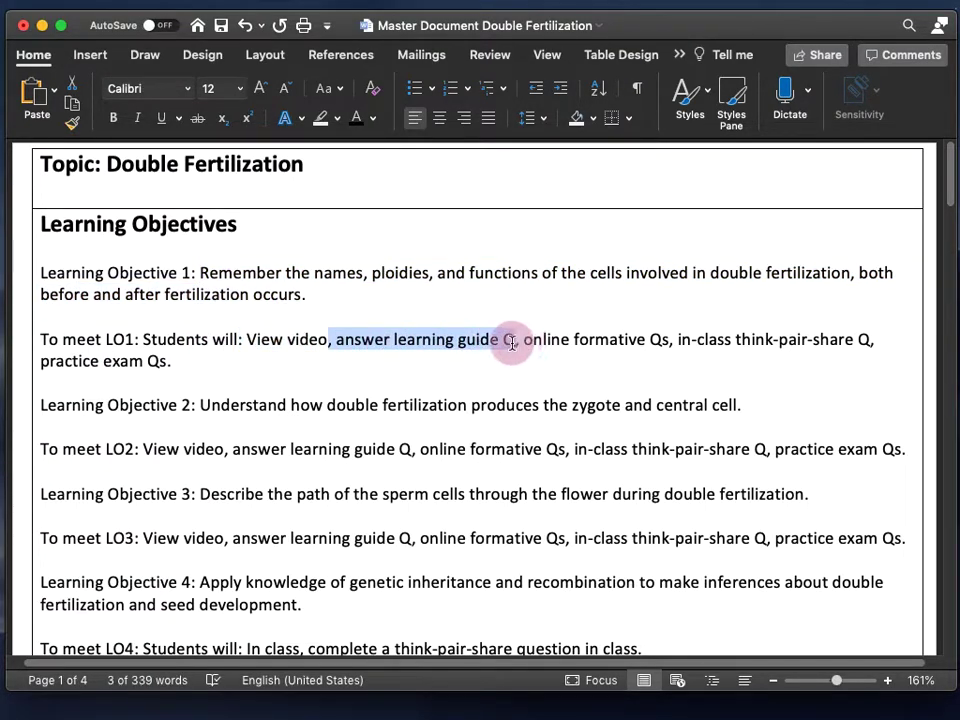
pyautogui.moveTo(523, 340); pyautogui.dragTo(669, 343)
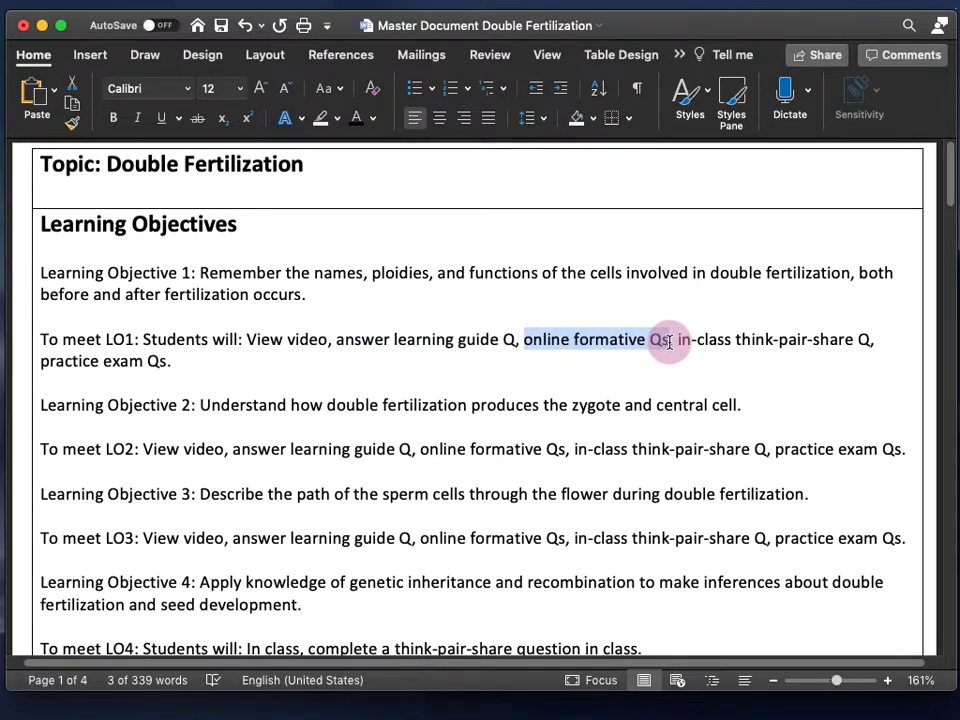
pyautogui.moveTo(669, 343); pyautogui.dragTo(872, 341)
pyautogui.moveTo(38, 362); pyautogui.dragTo(162, 361)
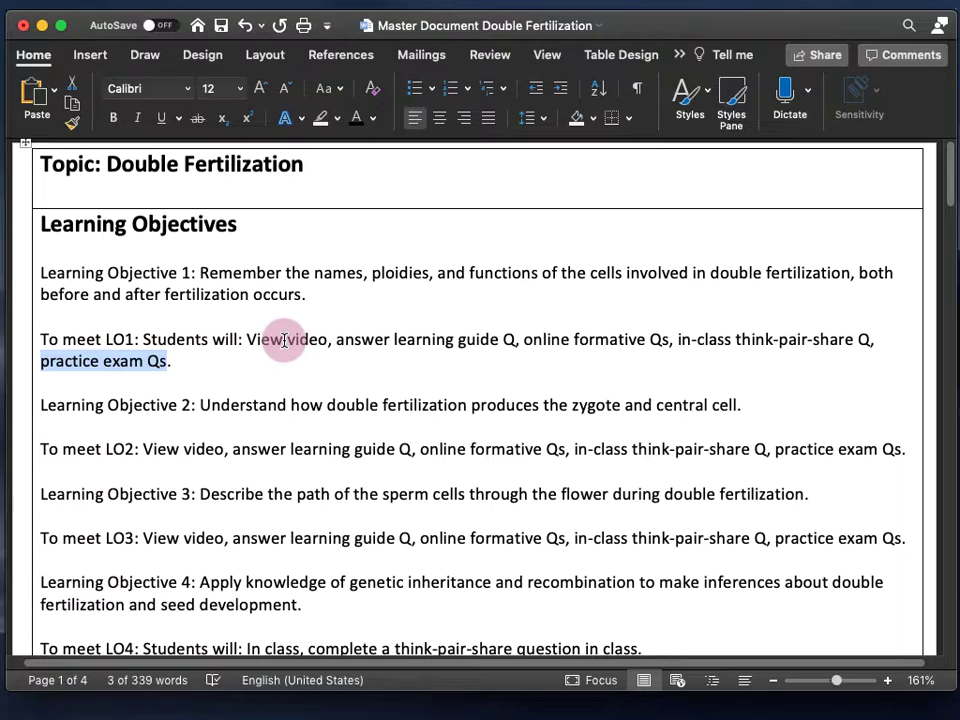
pyautogui.moveTo(242, 339); pyautogui.dragTo(257, 363)
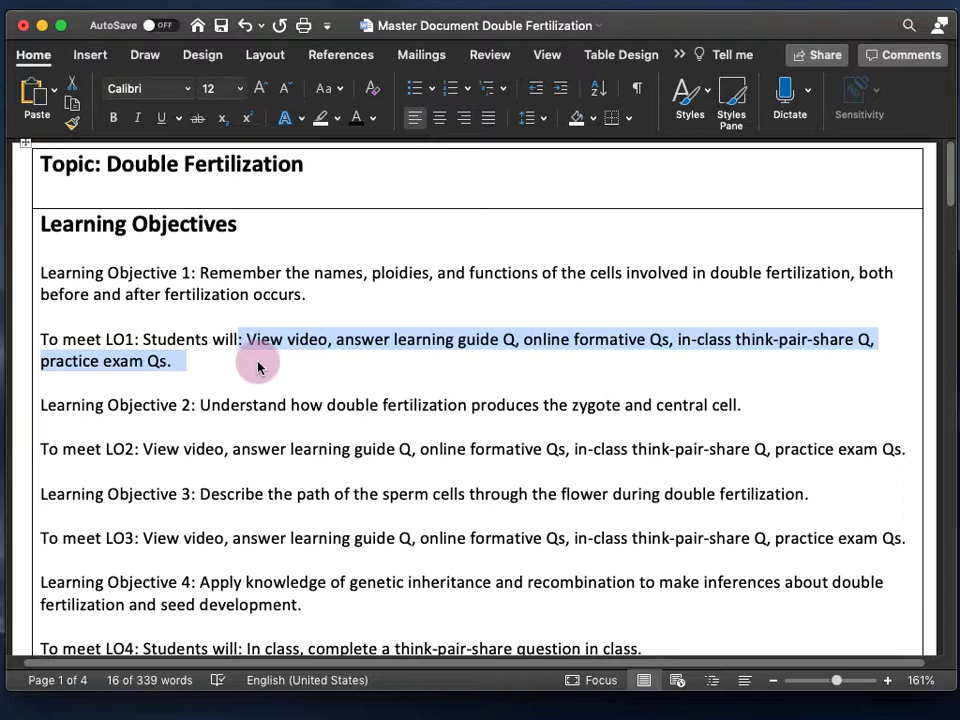
pyautogui.moveTo(253, 345); pyautogui.dragTo(320, 345)
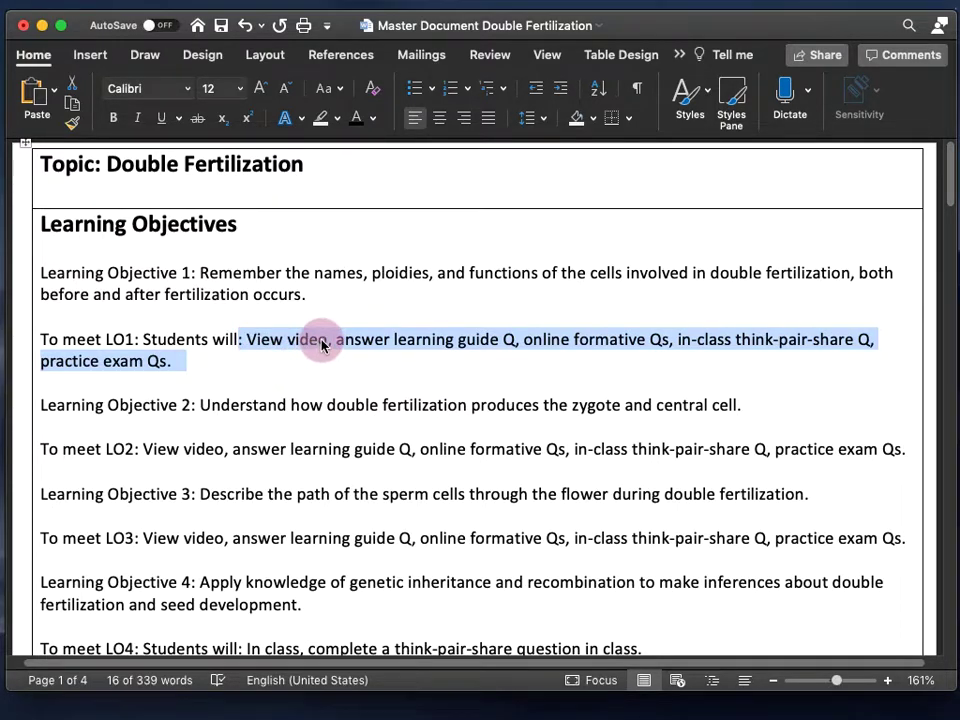
pyautogui.moveTo(322, 345); pyautogui.dragTo(289, 348)
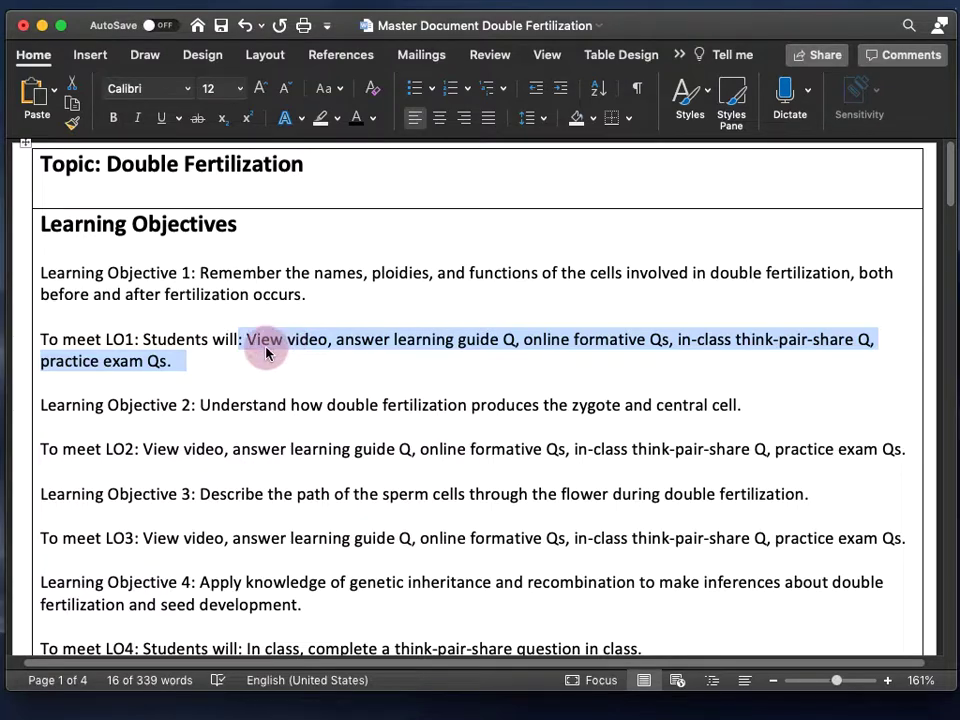
pyautogui.click(266, 358)
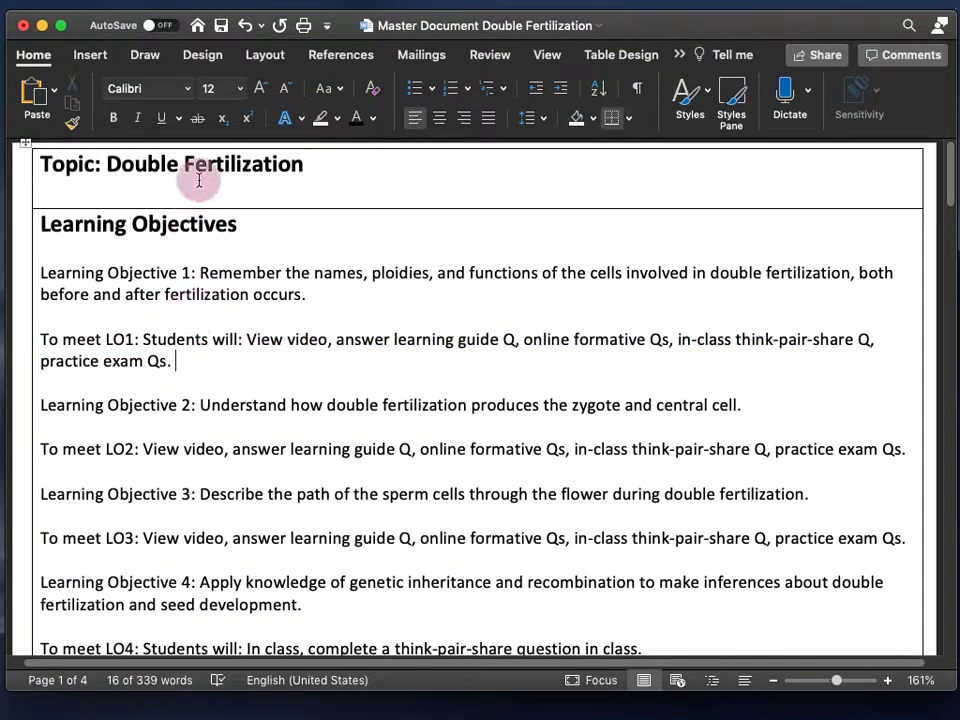
pyautogui.moveTo(249, 339); pyautogui.dragTo(351, 356)
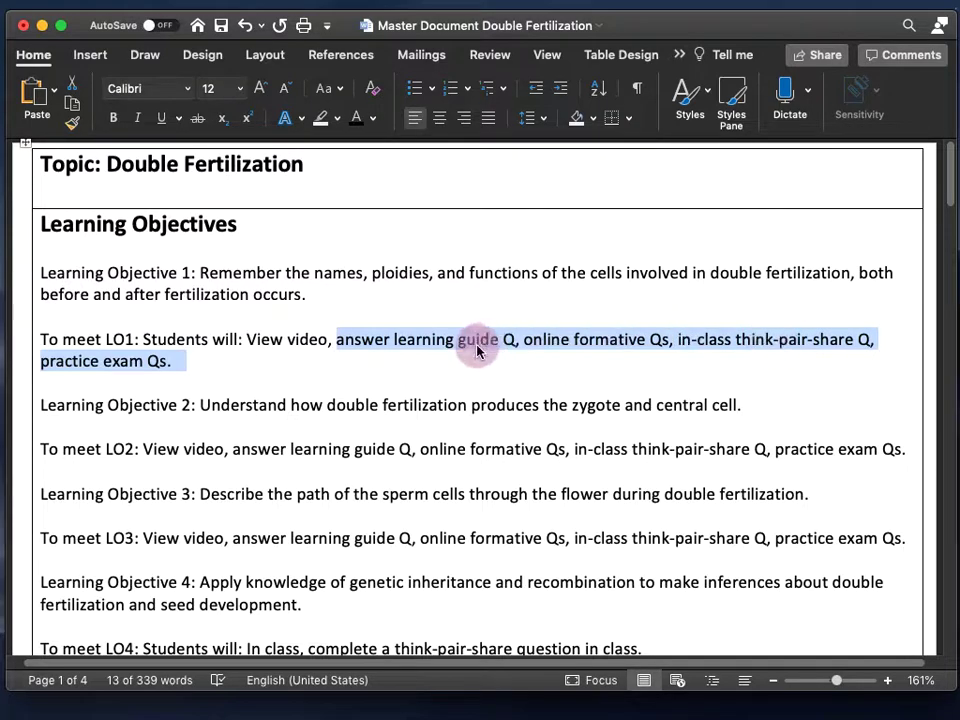
pyautogui.click(383, 345)
pyautogui.moveTo(337, 341); pyautogui.dragTo(604, 345)
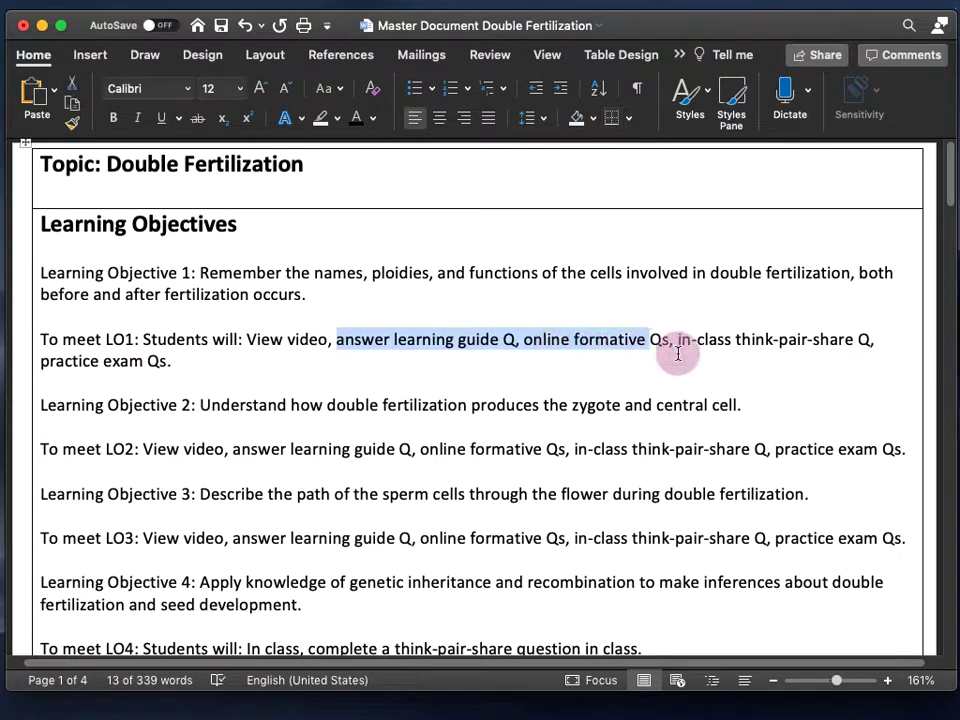
pyautogui.moveTo(681, 345); pyautogui.dragTo(680, 358)
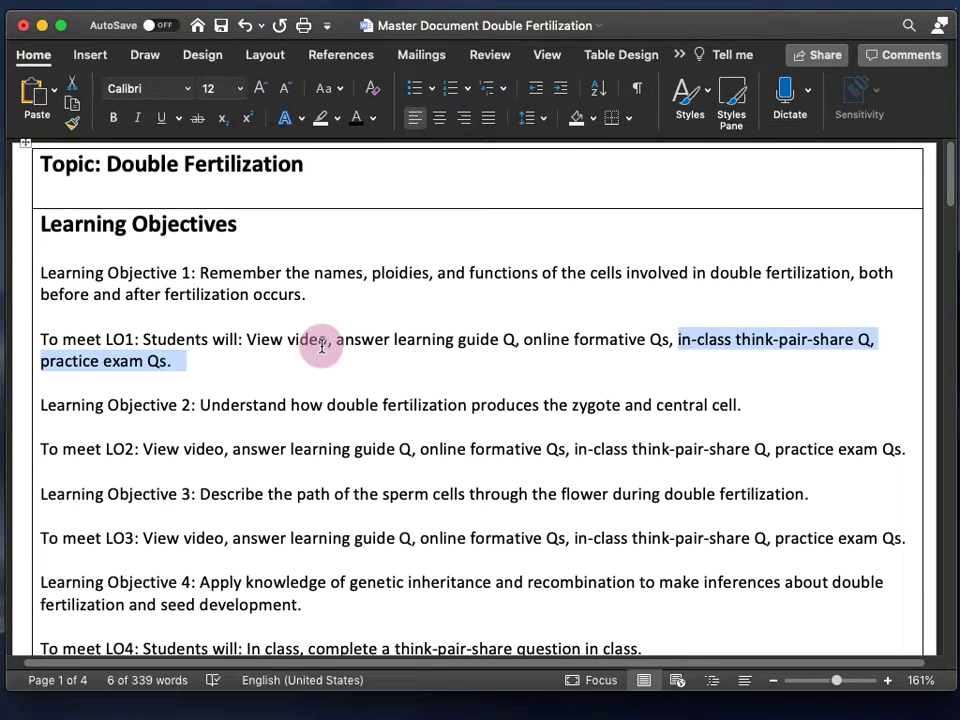
# Step: Examine the LO1 student activities one by one, covering the video, learning guide question, formative questions, think-pair-share question and practice exam questions
pyautogui.click(245, 341)
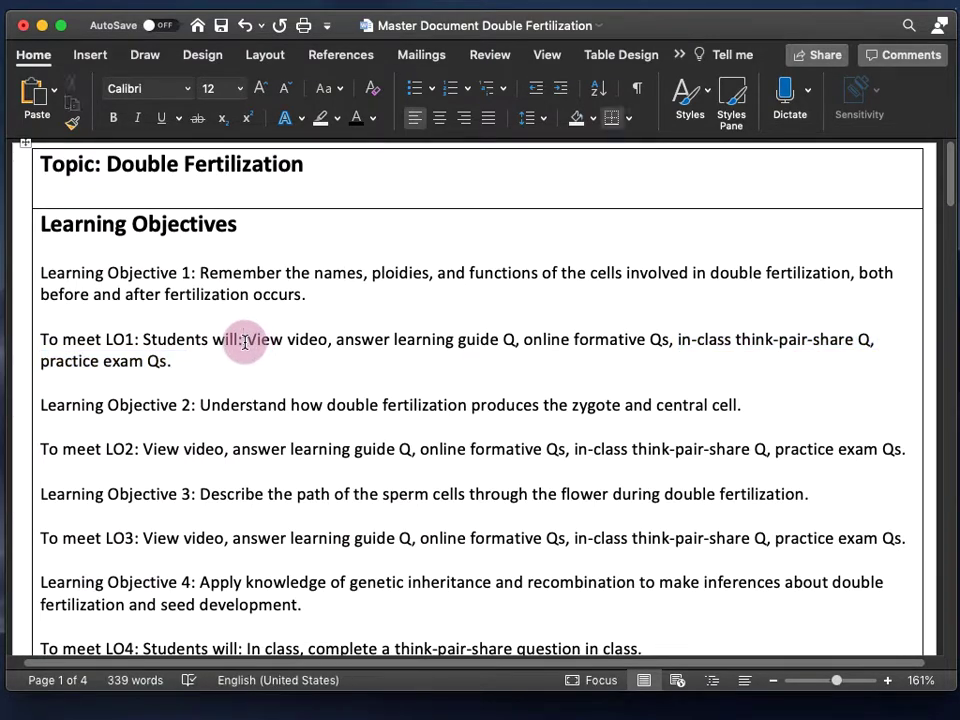
pyautogui.moveTo(245, 341); pyautogui.dragTo(510, 341)
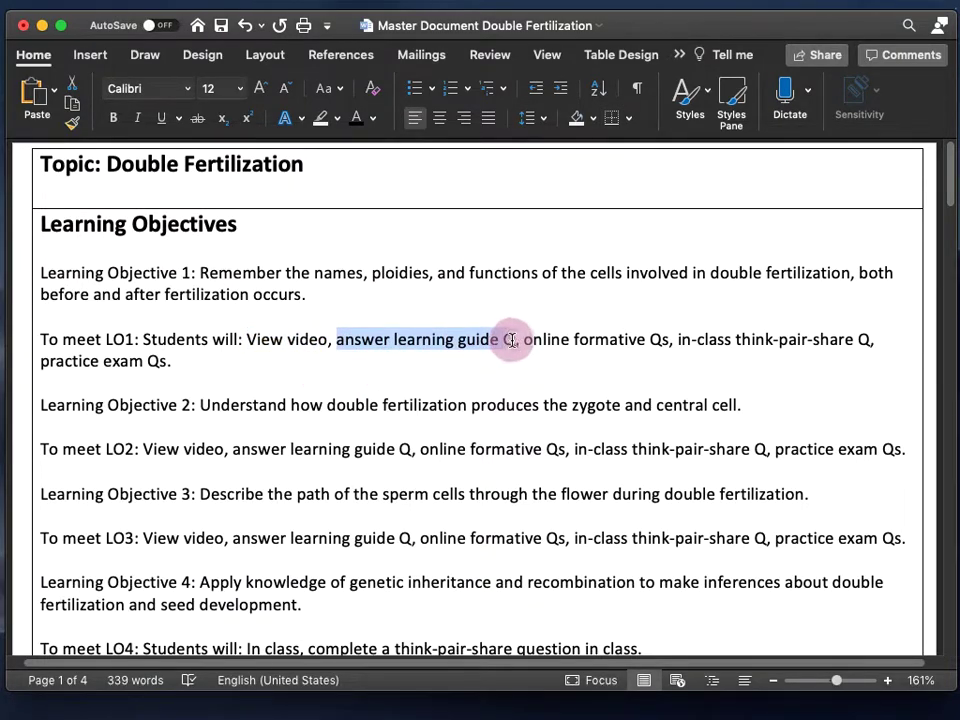
pyautogui.click(288, 339)
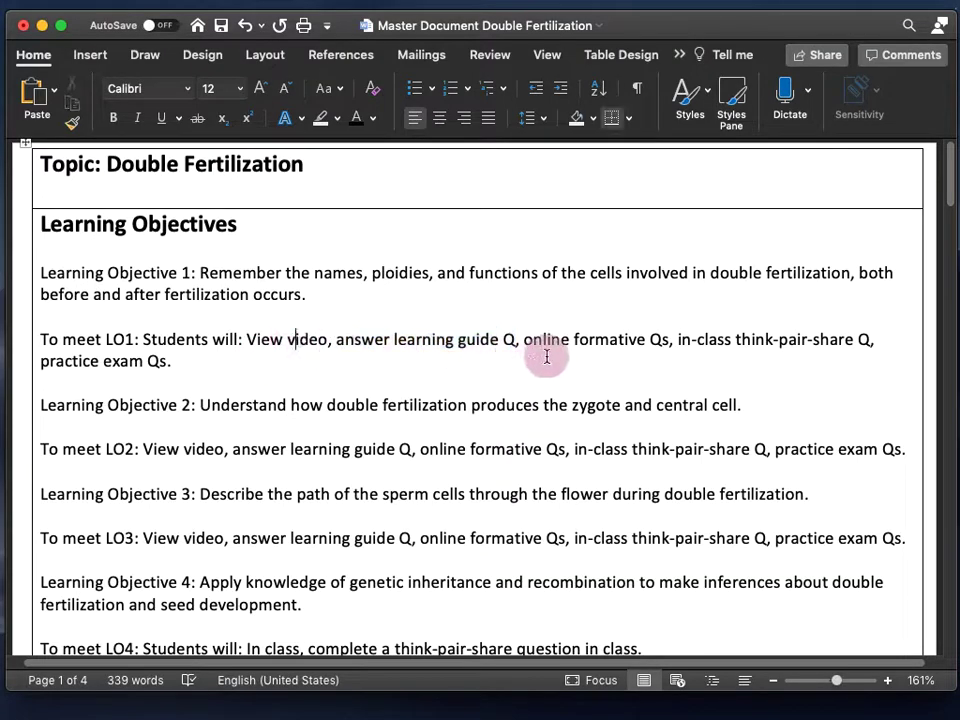
pyautogui.moveTo(524, 340); pyautogui.dragTo(210, 369)
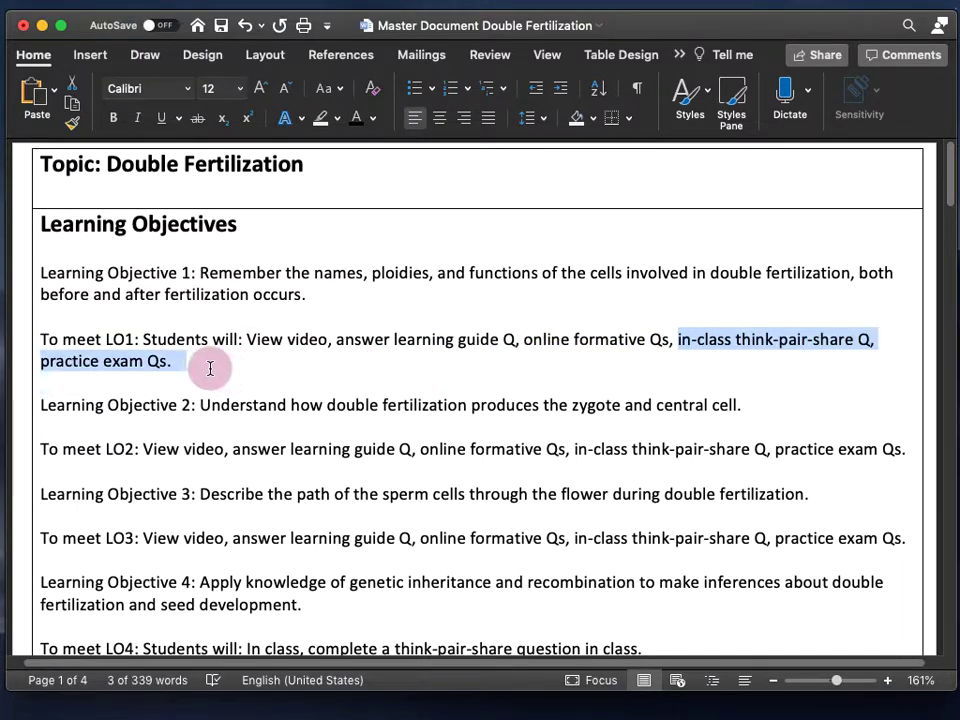
pyautogui.click(186, 360)
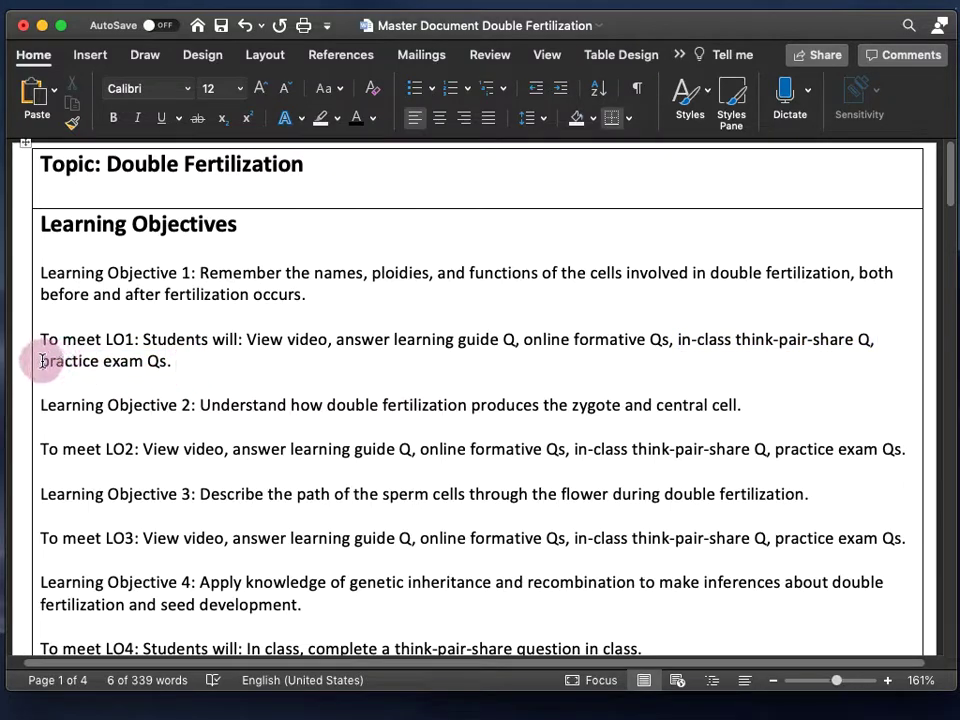
pyautogui.moveTo(44, 361); pyautogui.dragTo(167, 361)
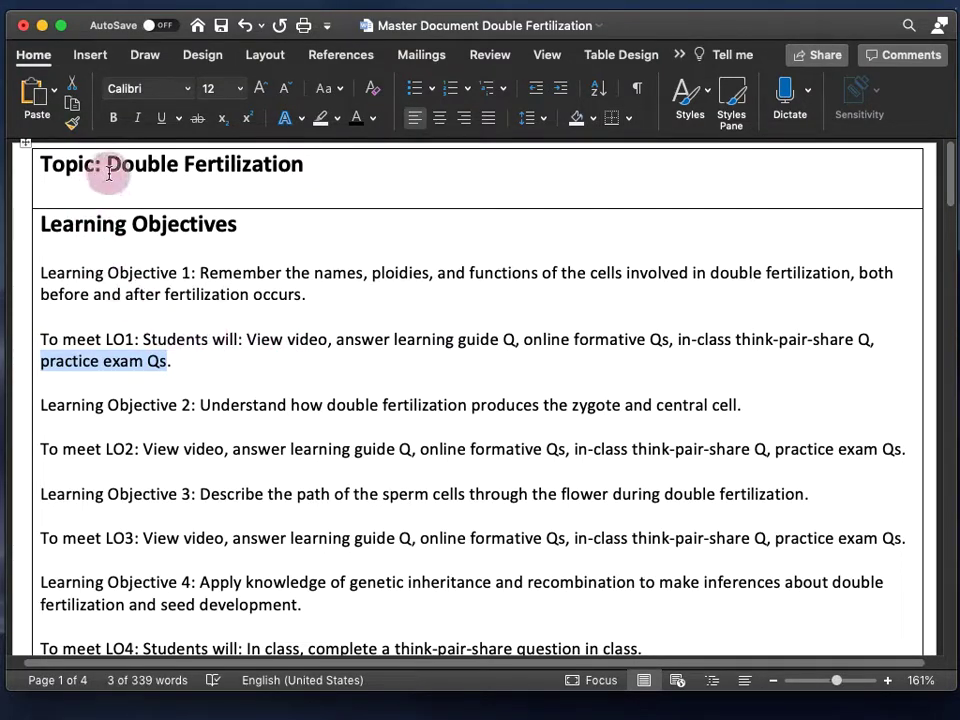
pyautogui.click(284, 341)
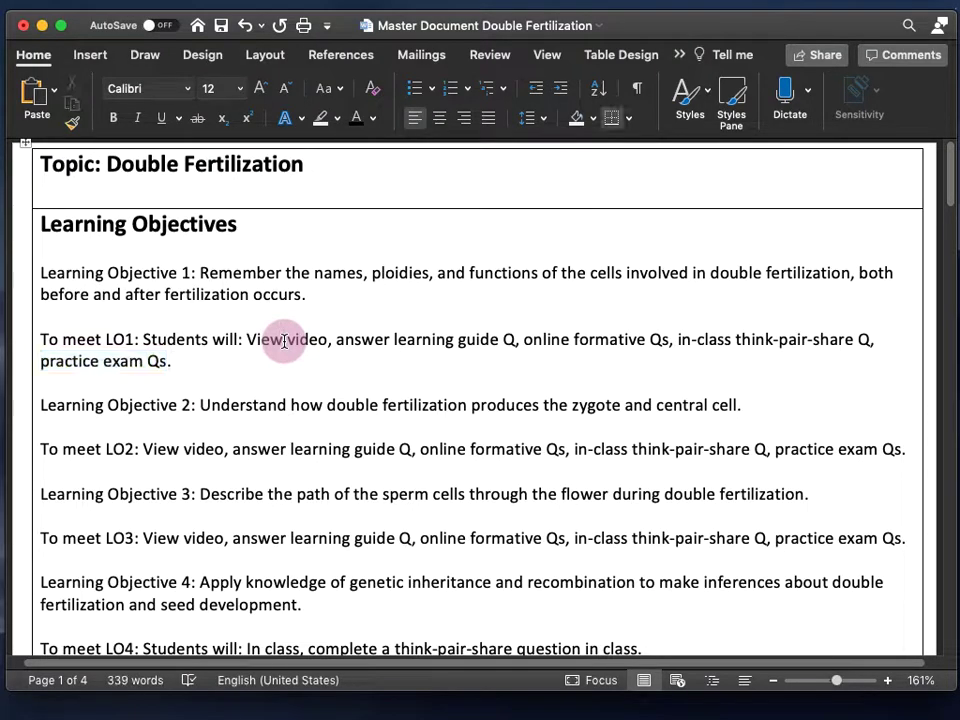
# Step: Compare the topic and Learning Objectives 1 to 3 with Learning Objectives 4 and 5 and their in-class student activities
pyautogui.moveTo(43, 273); pyautogui.dragTo(810, 495)
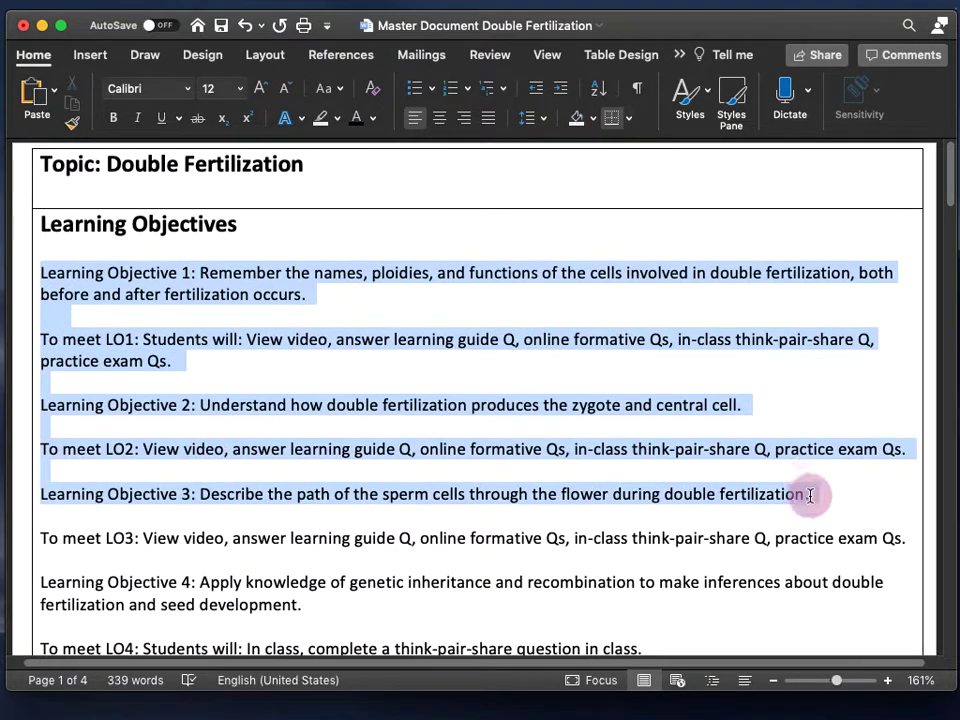
pyautogui.click(251, 165)
pyautogui.moveTo(45, 163); pyautogui.dragTo(305, 167)
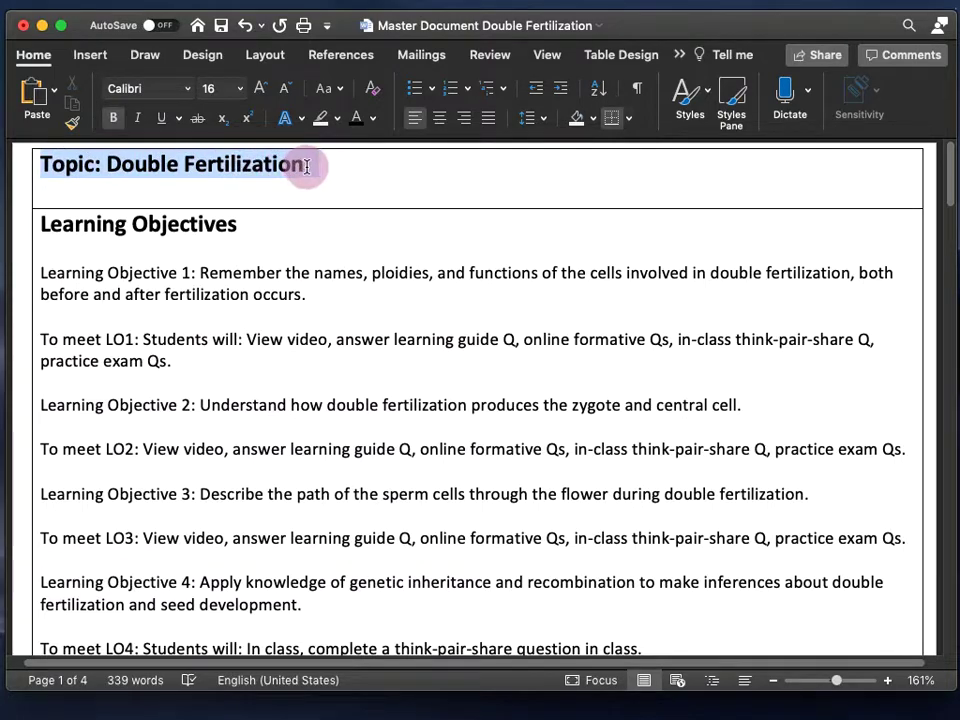
pyautogui.moveTo(41, 273); pyautogui.dragTo(825, 506)
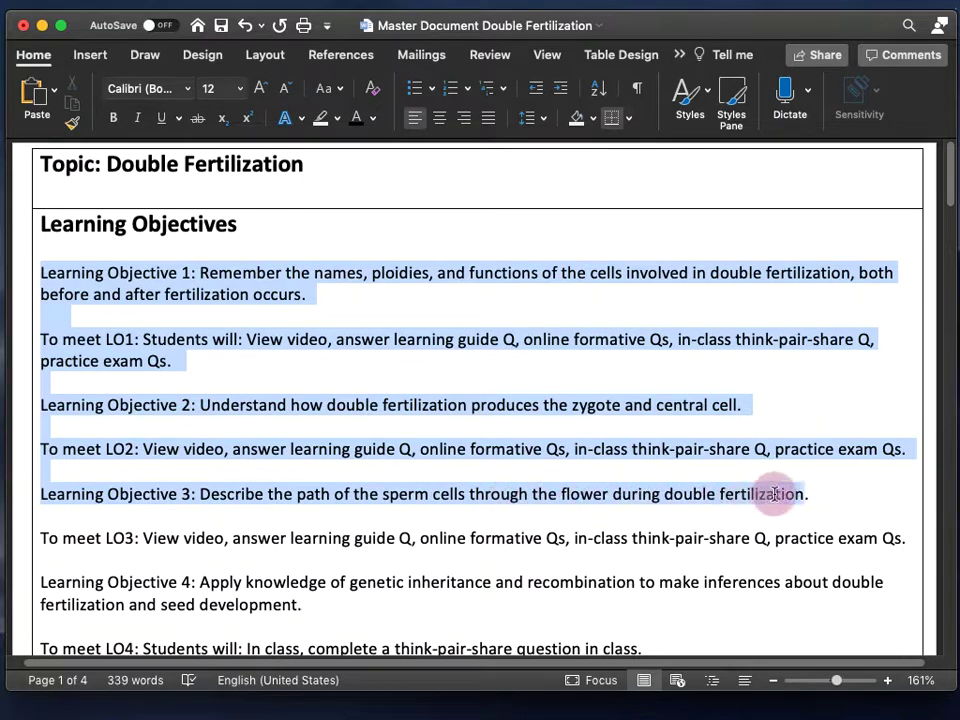
pyautogui.scroll(-5, 268, 386)
pyautogui.click(197, 437)
pyautogui.moveTo(36, 430); pyautogui.dragTo(336, 628)
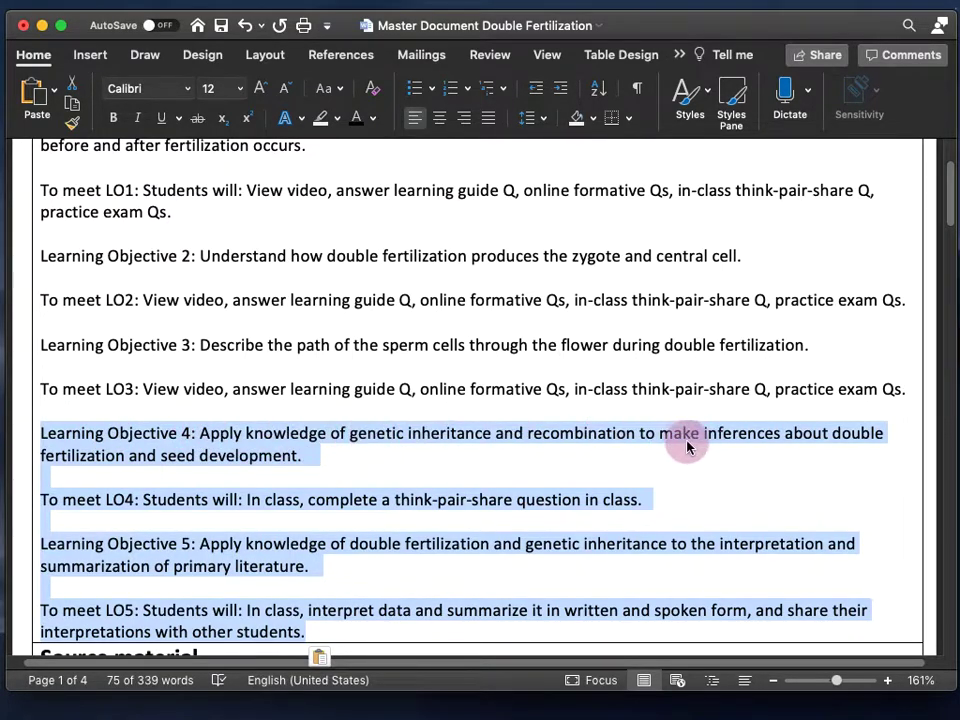
pyautogui.click(144, 450)
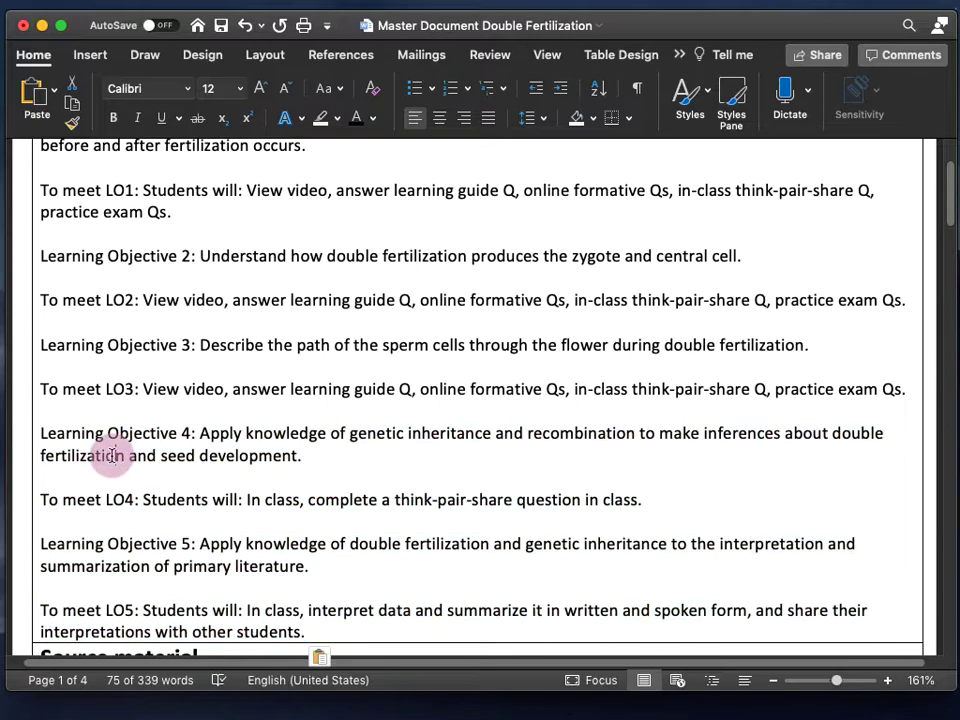
pyautogui.moveTo(199, 544); pyautogui.dragTo(304, 560)
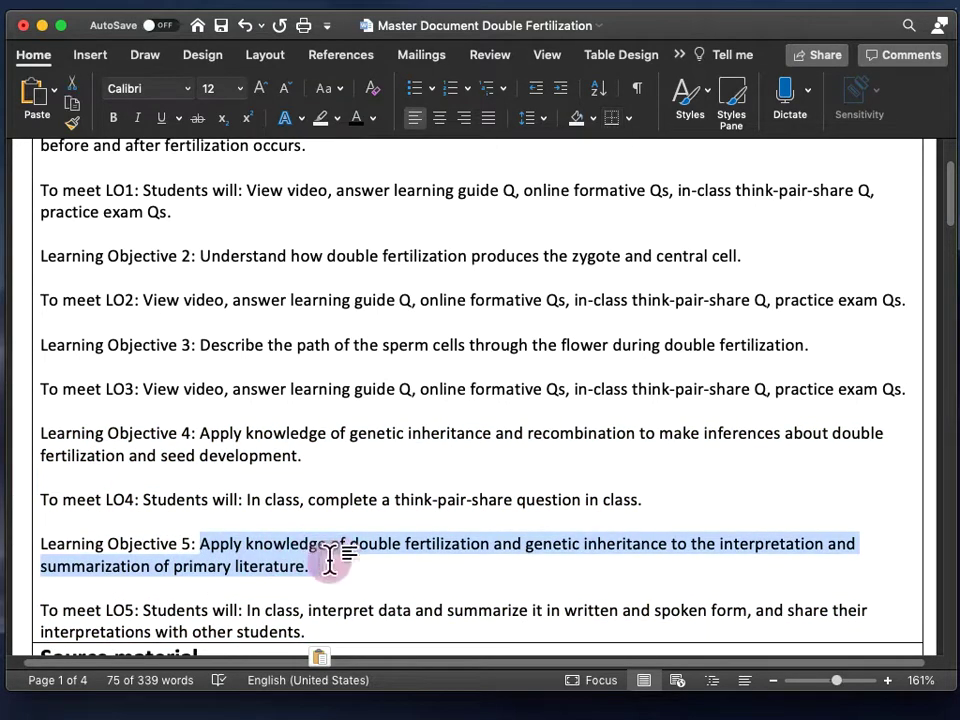
pyautogui.click(86, 574)
pyautogui.moveTo(43, 566); pyautogui.dragTo(322, 568)
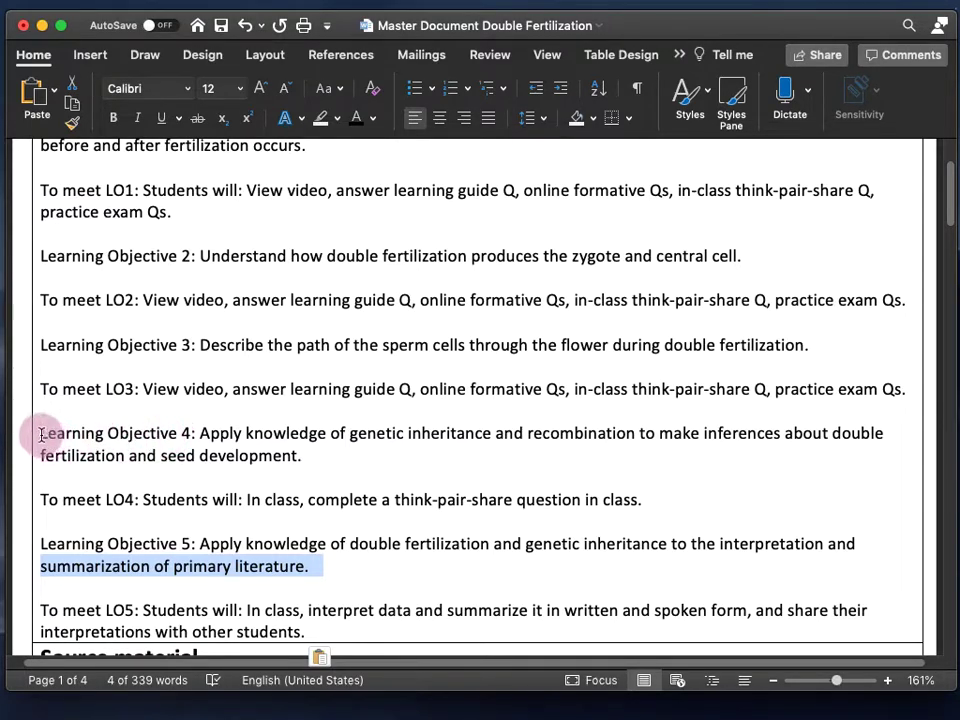
pyautogui.moveTo(41, 435); pyautogui.dragTo(311, 634)
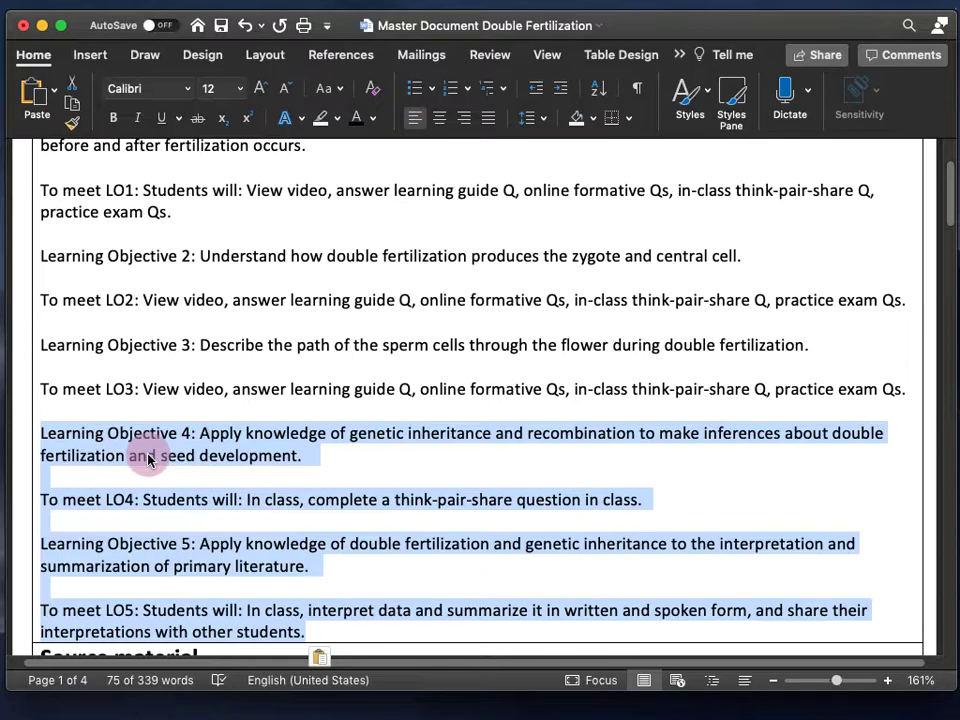
pyautogui.click(210, 505)
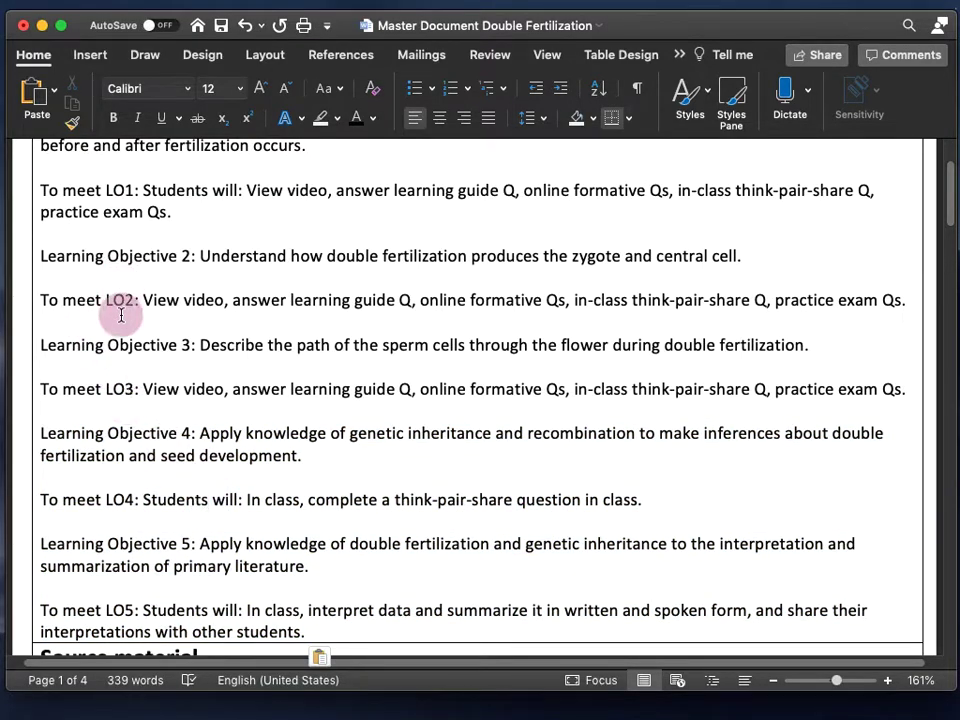
pyautogui.moveTo(41, 257); pyautogui.dragTo(146, 390)
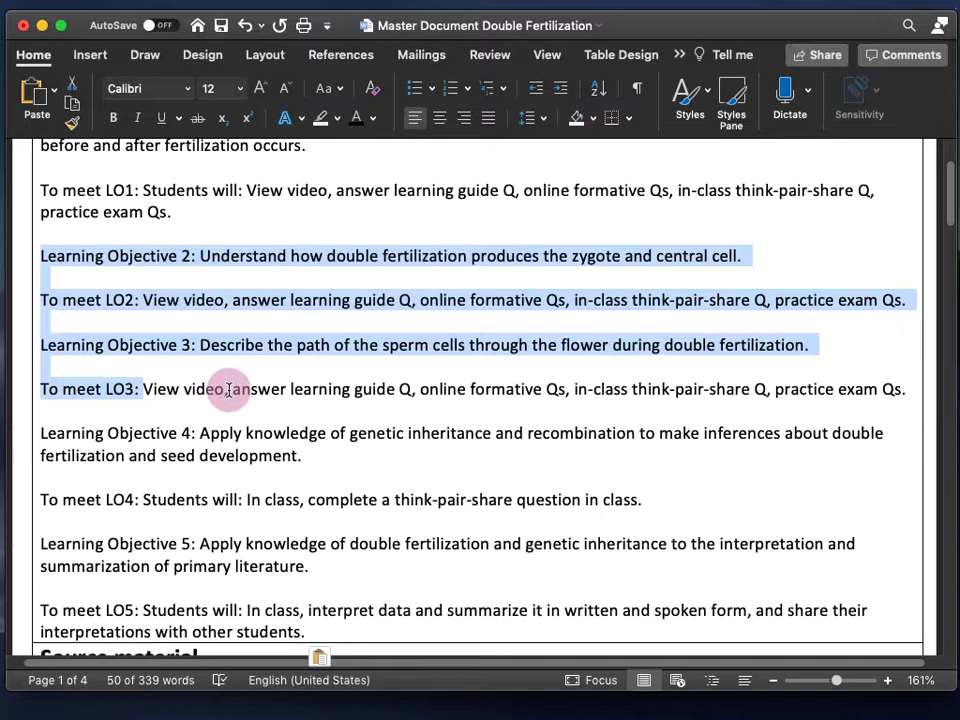
pyautogui.click(228, 390)
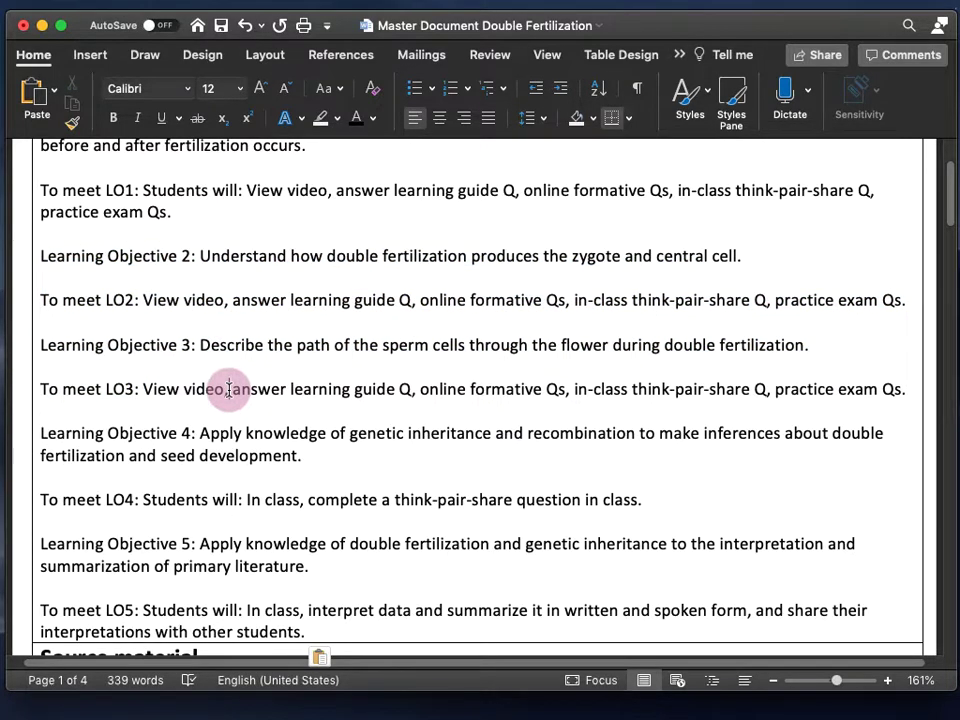
# Step: Examine the Source material section and its Readings, Figures, Videos and Websites subsections
pyautogui.scroll(-8, 228, 390)
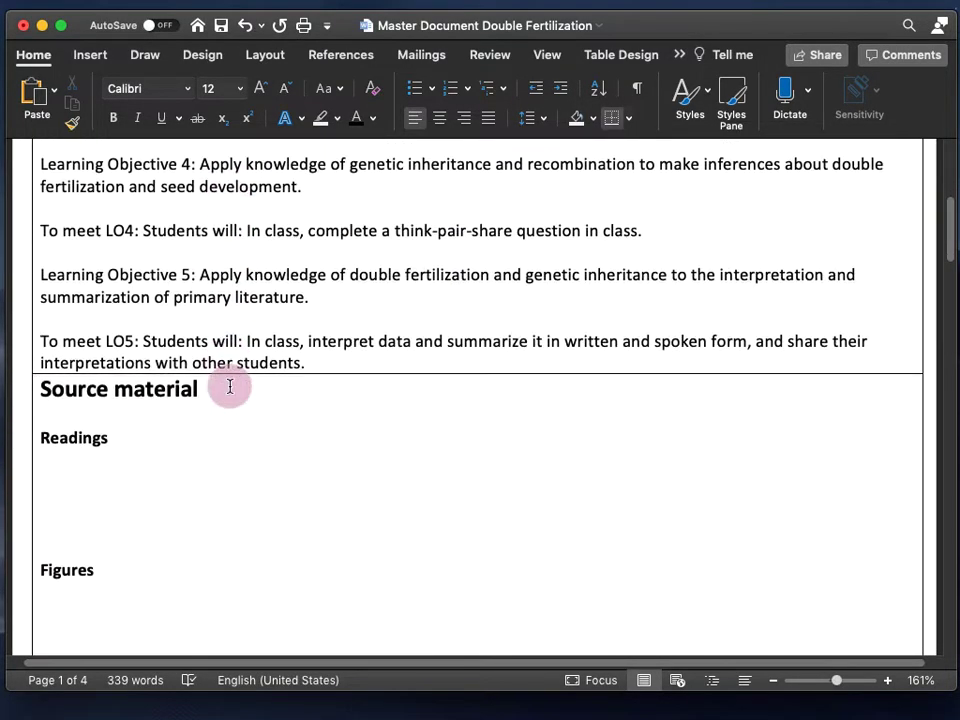
pyautogui.moveTo(42, 342); pyautogui.dragTo(206, 343)
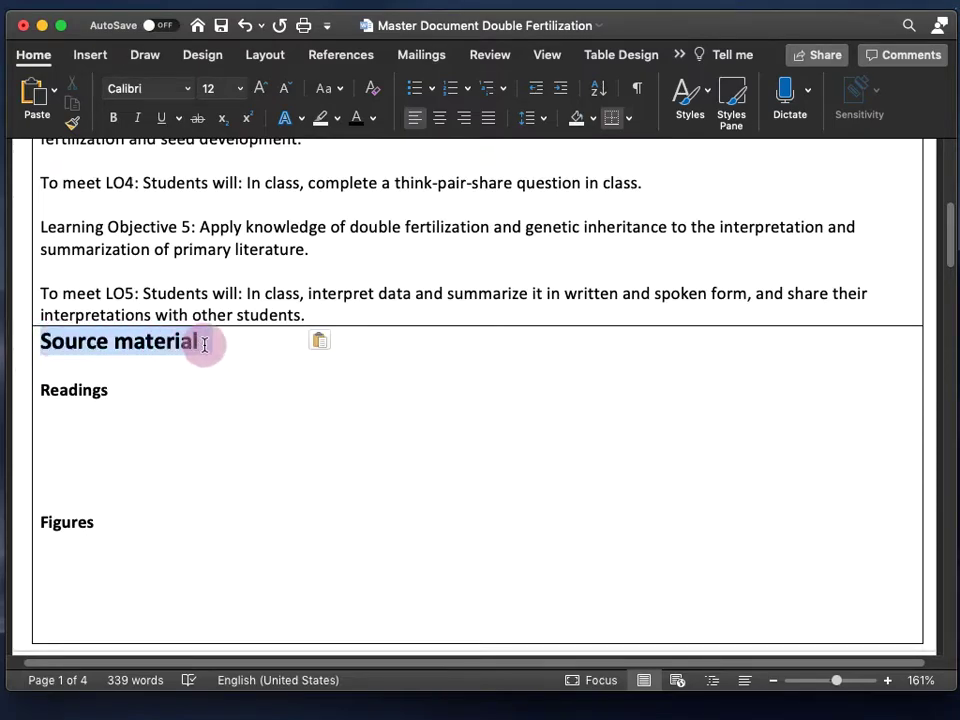
pyautogui.moveTo(66, 428); pyautogui.dragTo(76, 498)
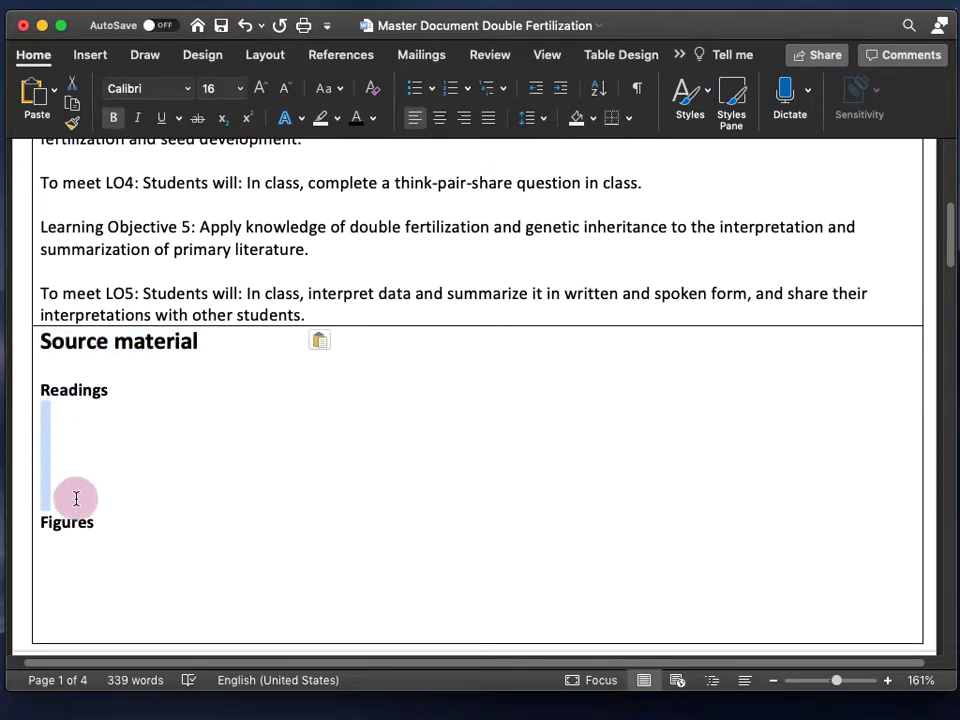
pyautogui.click(118, 391)
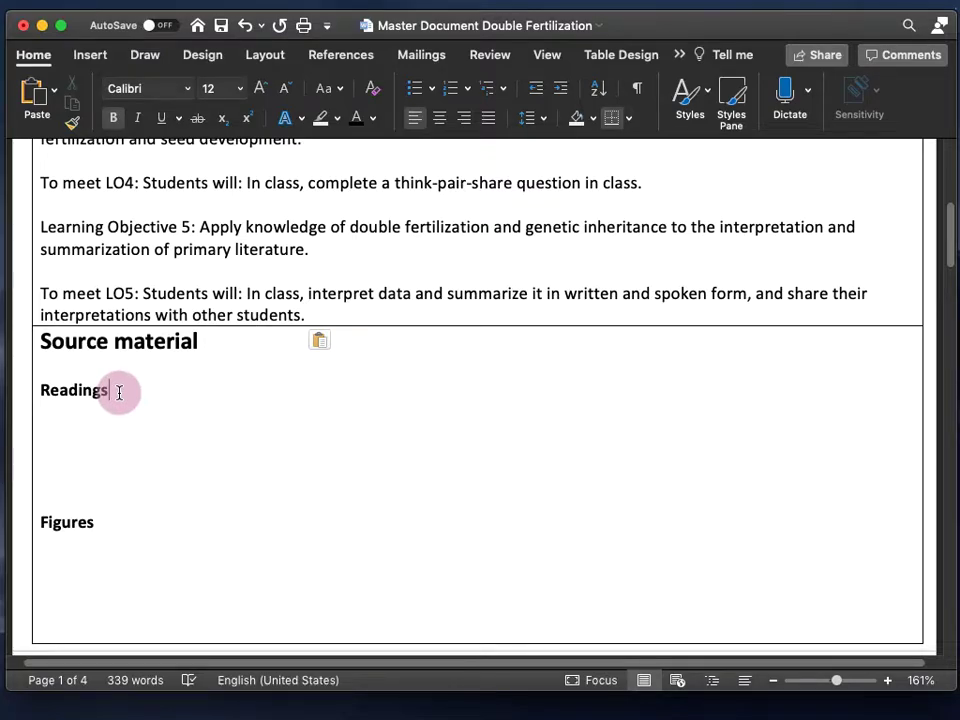
pyautogui.moveTo(41, 341); pyautogui.dragTo(195, 344)
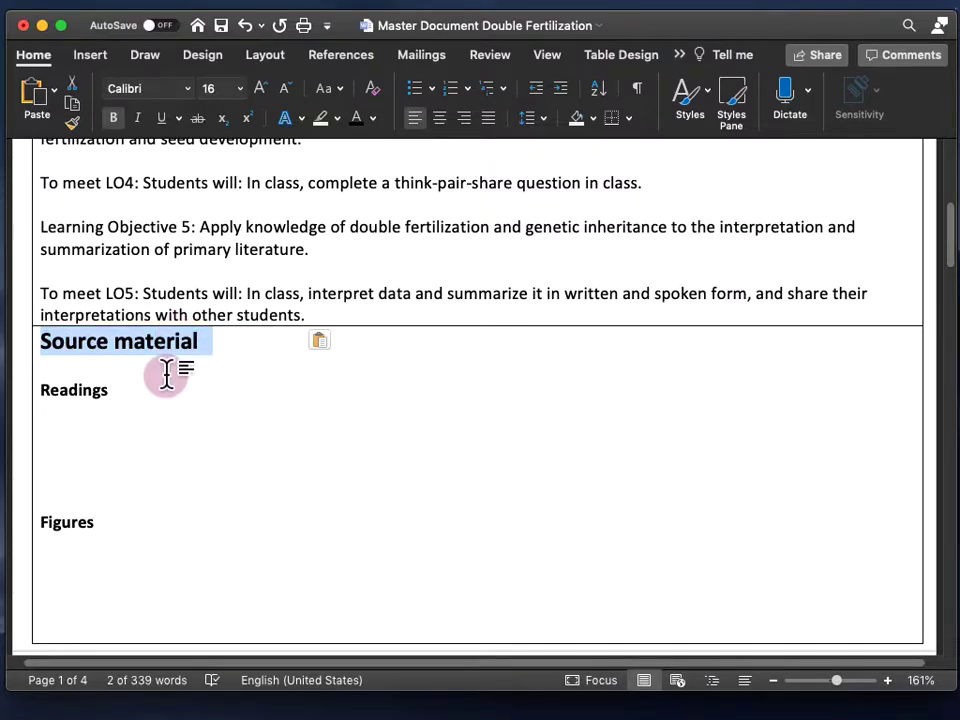
pyautogui.scroll(-3, 166, 374)
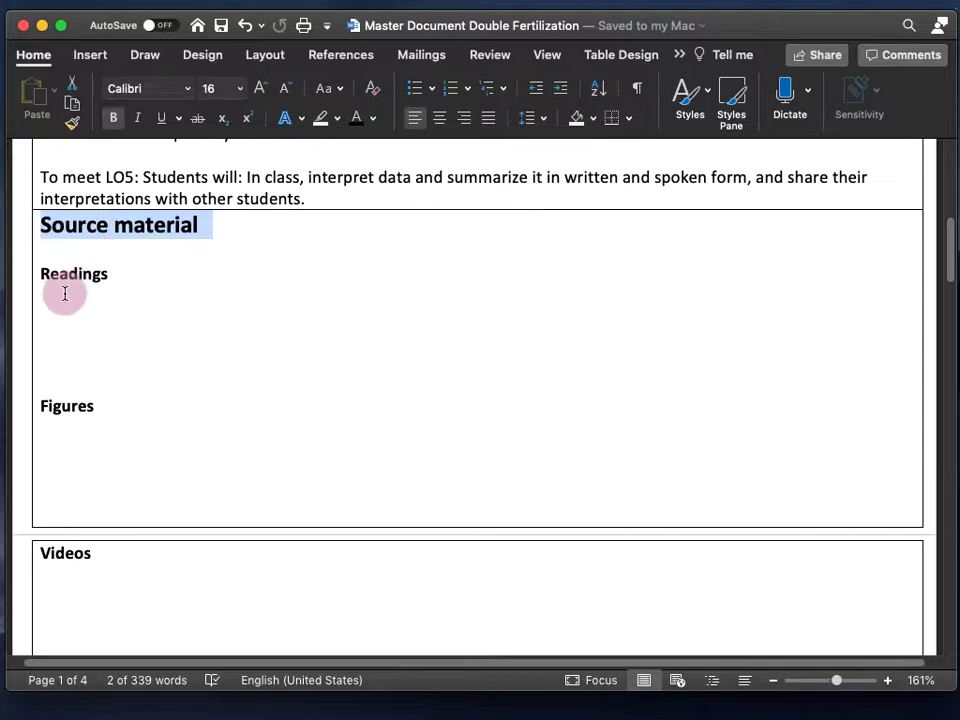
pyautogui.moveTo(41, 276); pyautogui.dragTo(122, 274)
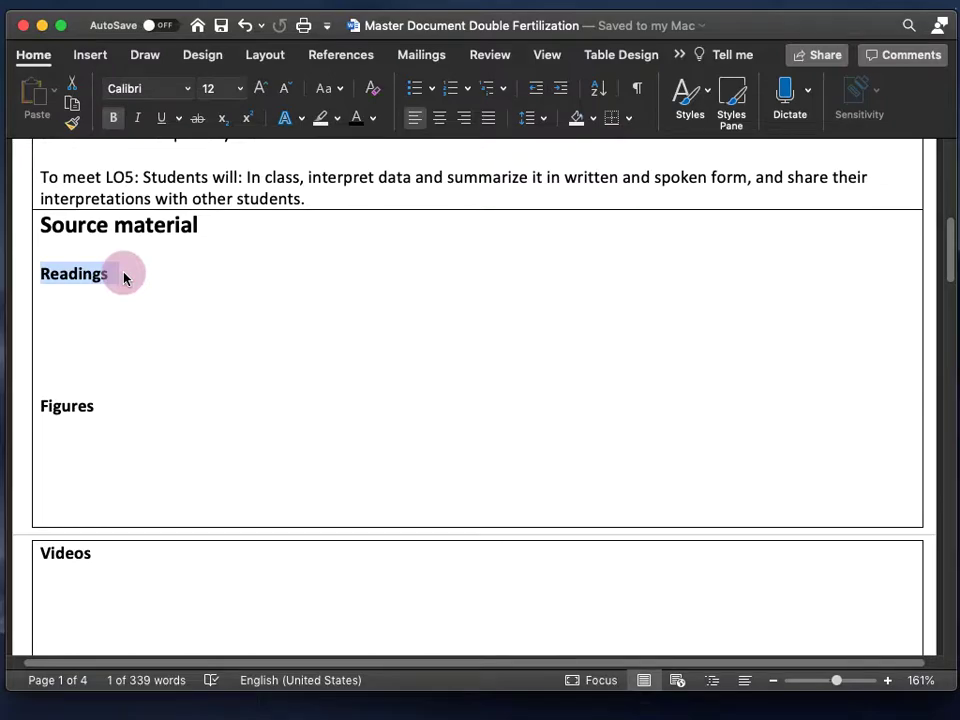
pyautogui.moveTo(42, 406); pyautogui.dragTo(94, 410)
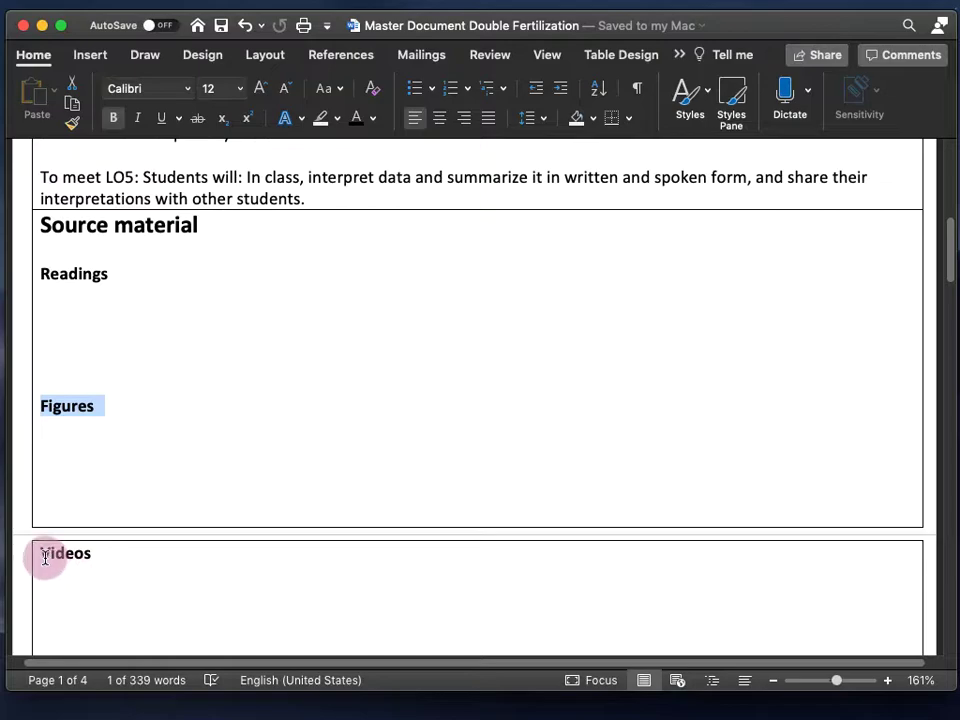
pyautogui.moveTo(44, 555); pyautogui.dragTo(96, 558)
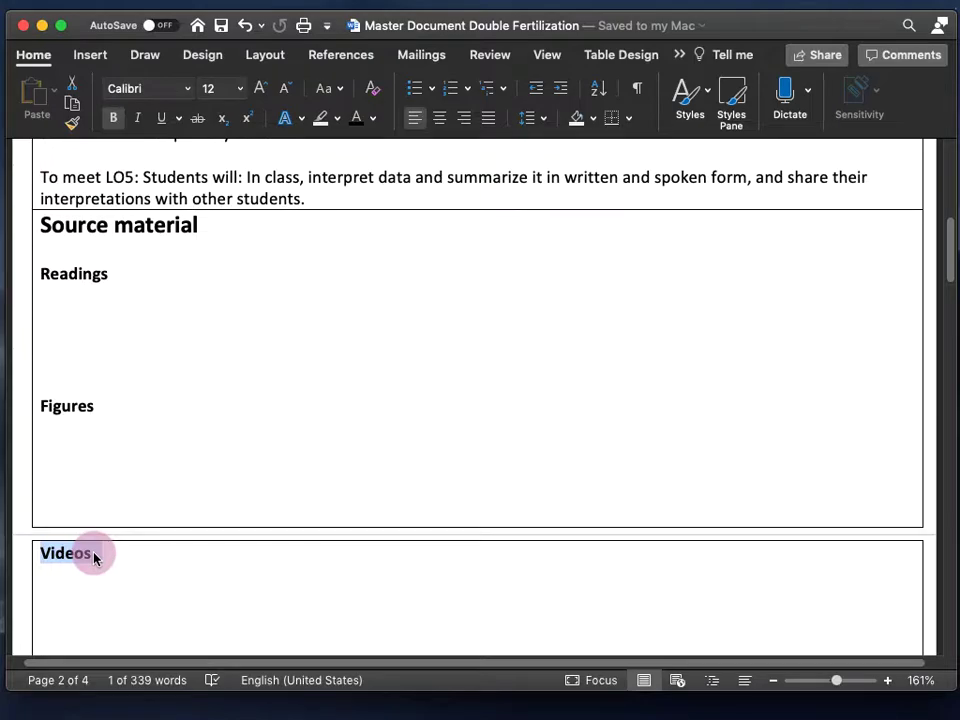
pyautogui.moveTo(94, 558); pyautogui.dragTo(97, 555)
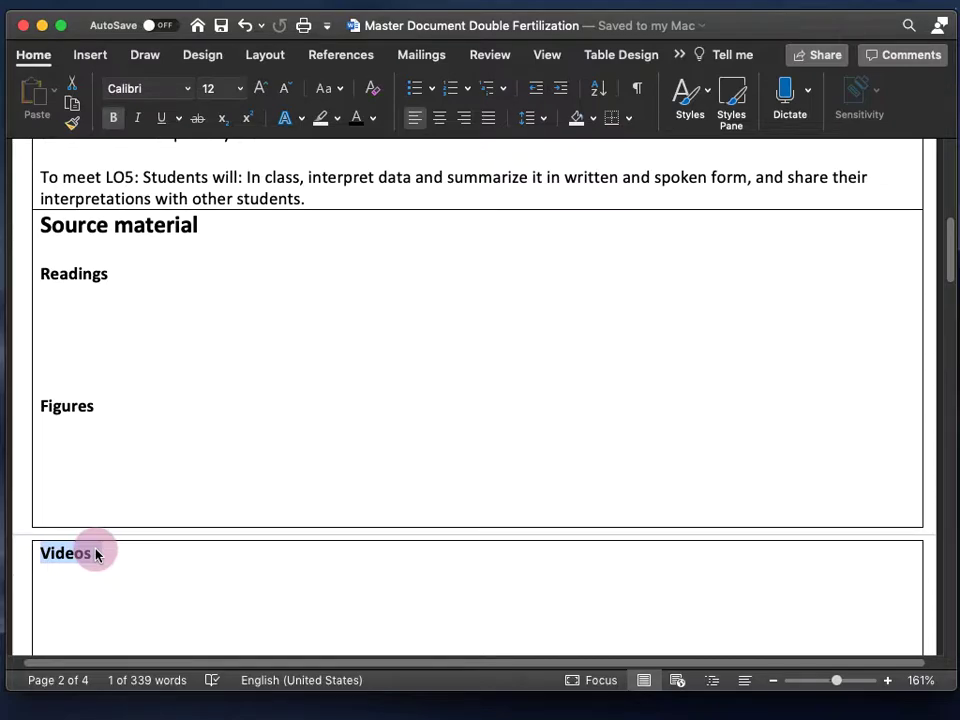
pyautogui.click(96, 553)
pyautogui.scroll(-5, 103, 505)
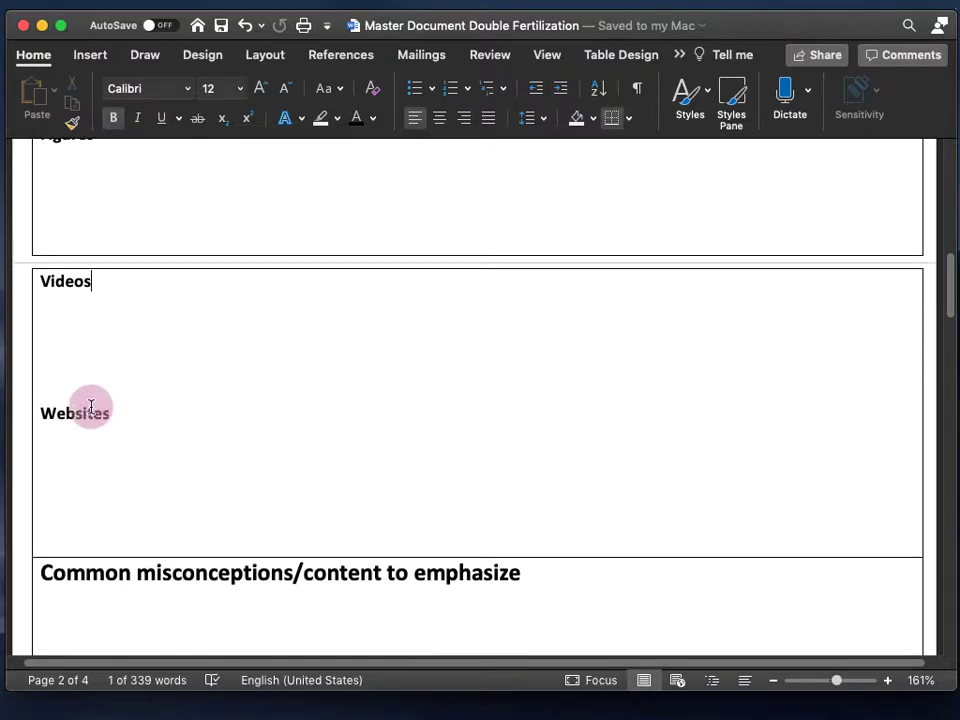
pyautogui.moveTo(40, 413); pyautogui.dragTo(118, 418)
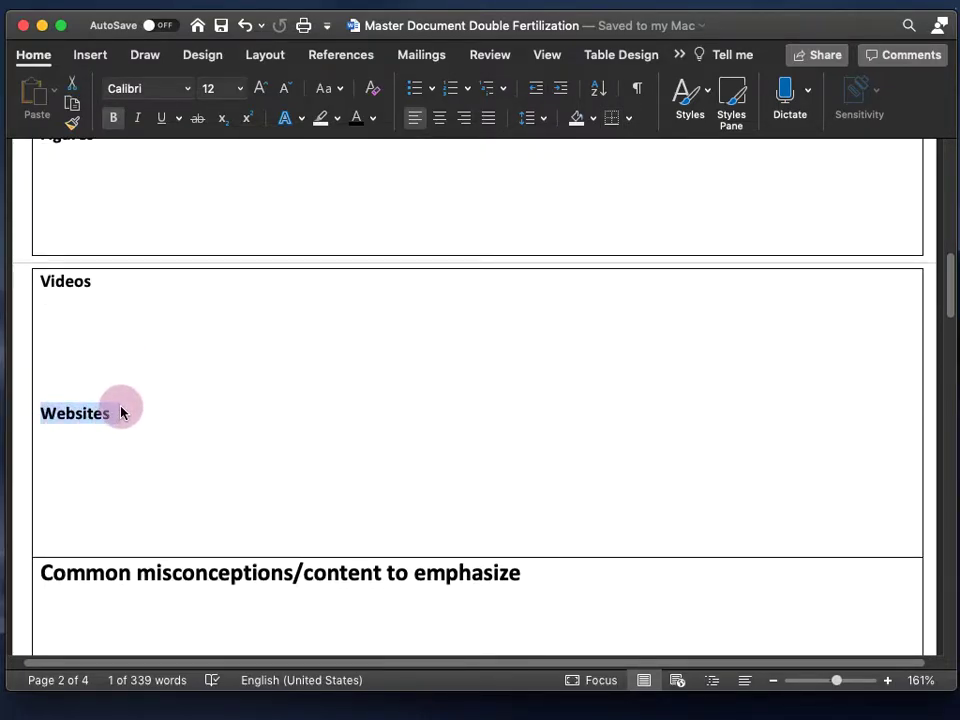
pyautogui.scroll(5, 111, 443)
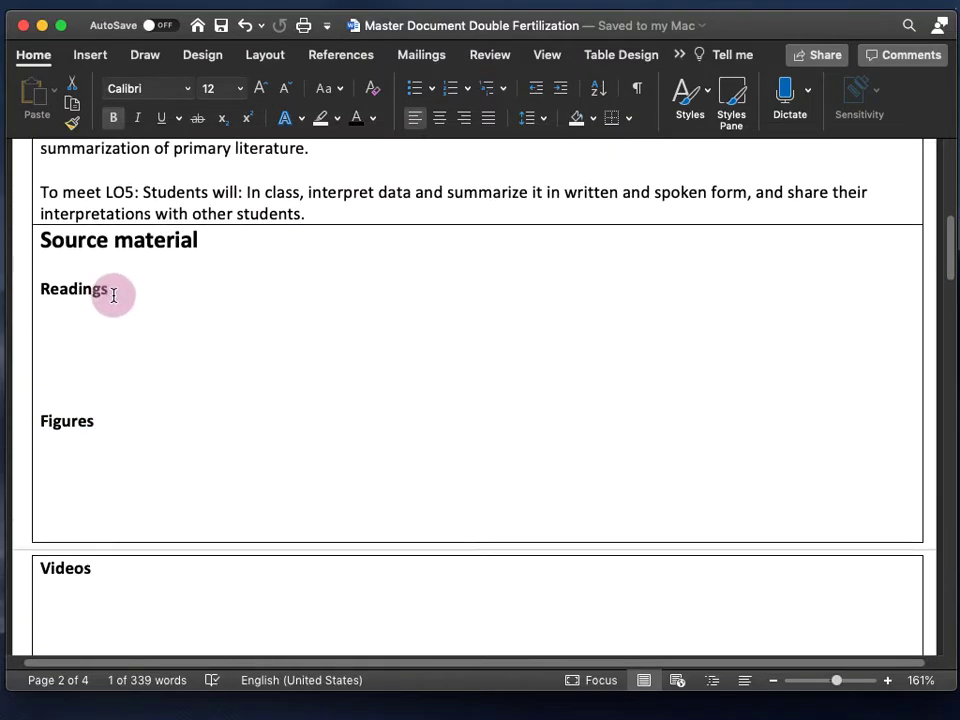
pyautogui.moveTo(51, 259); pyautogui.dragTo(118, 521)
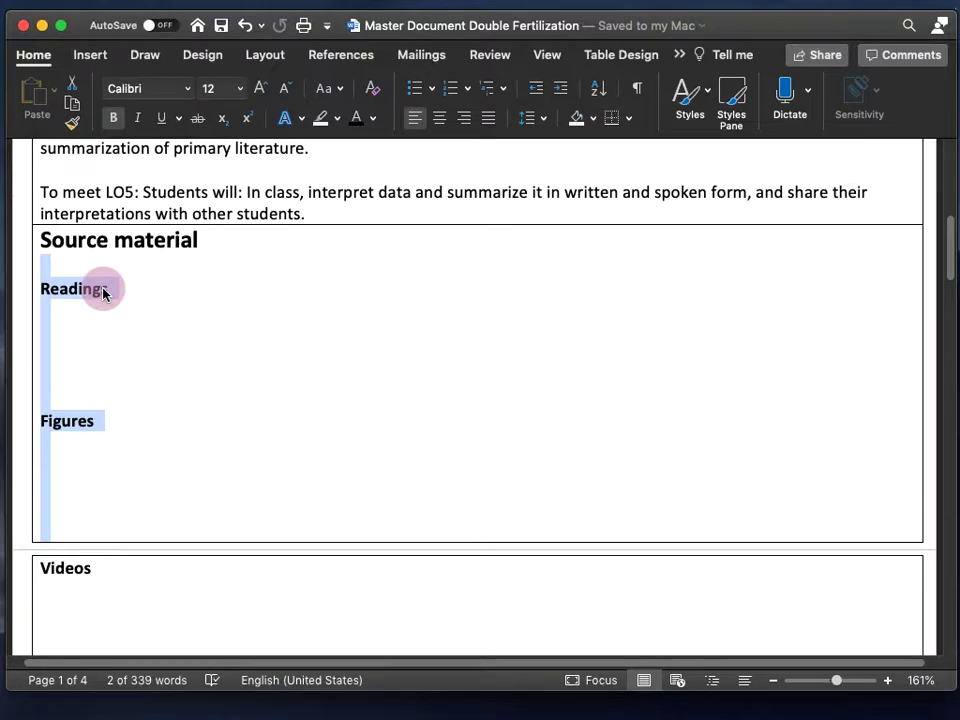
pyautogui.click(89, 338)
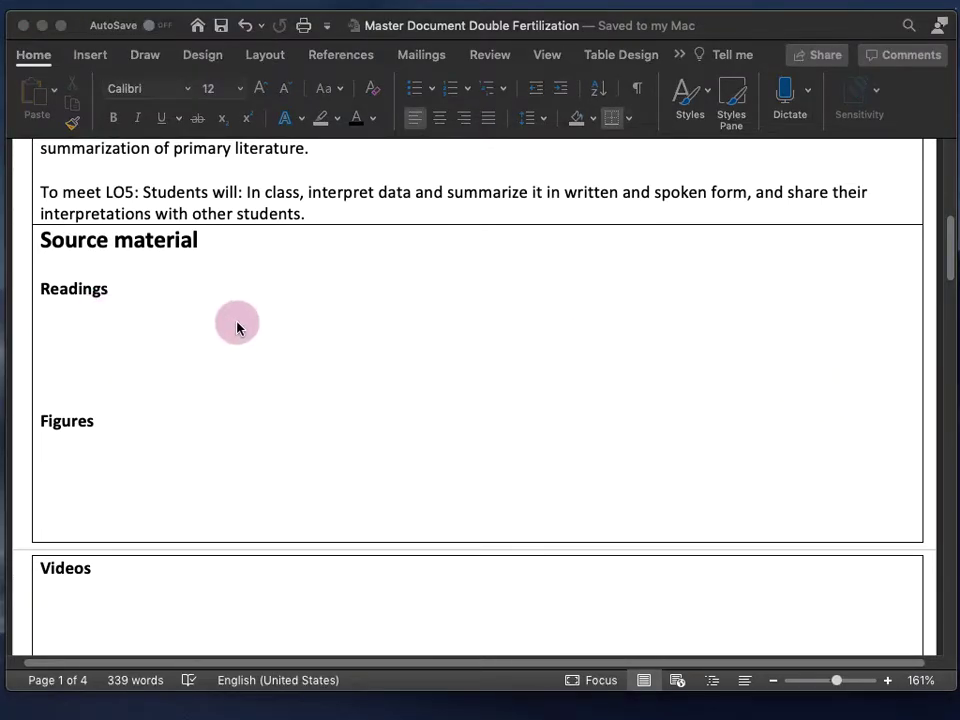
pyautogui.click(237, 328)
pyautogui.scroll(-3, 124, 353)
pyautogui.click(75, 455)
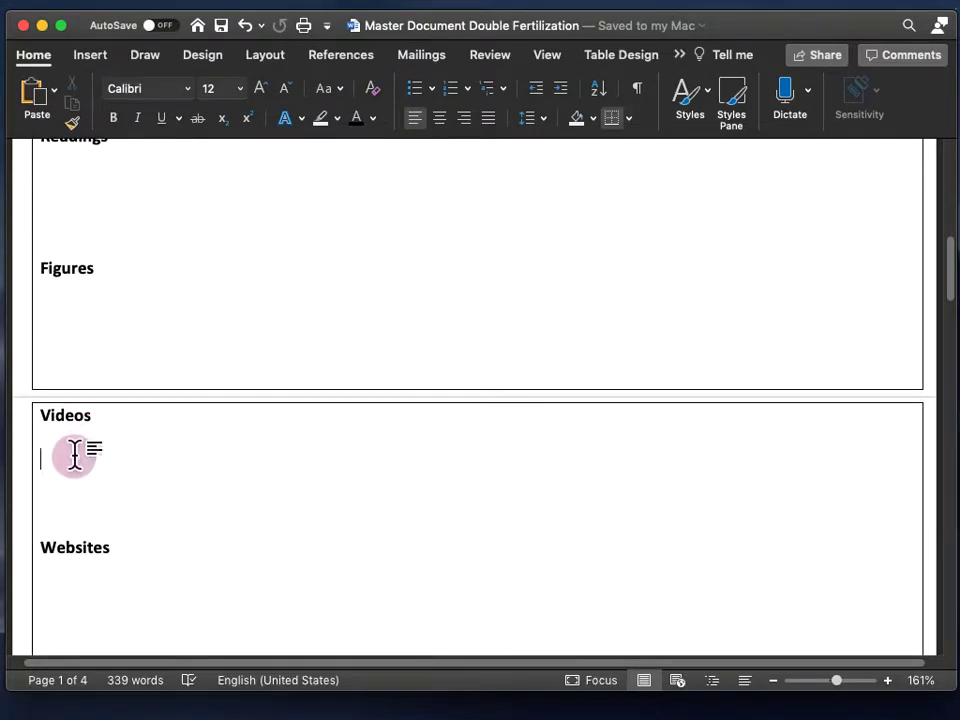
pyautogui.write('https://www.youtube.com/watch?v=bUjVHUf4d1I')
pyautogui.press('Return')
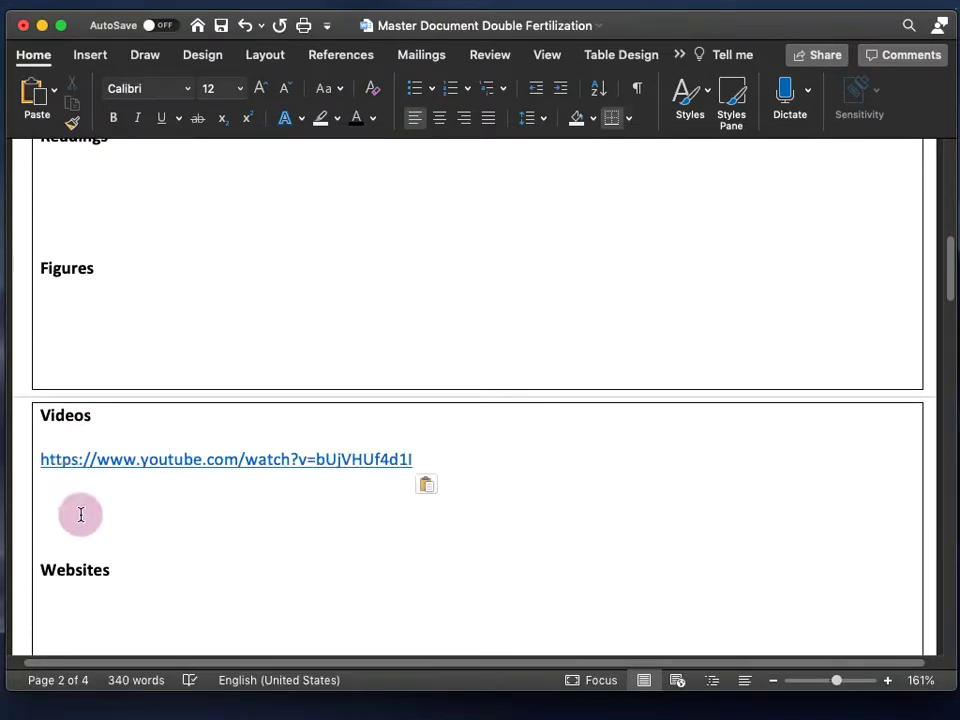
pyautogui.press('BackSpace')
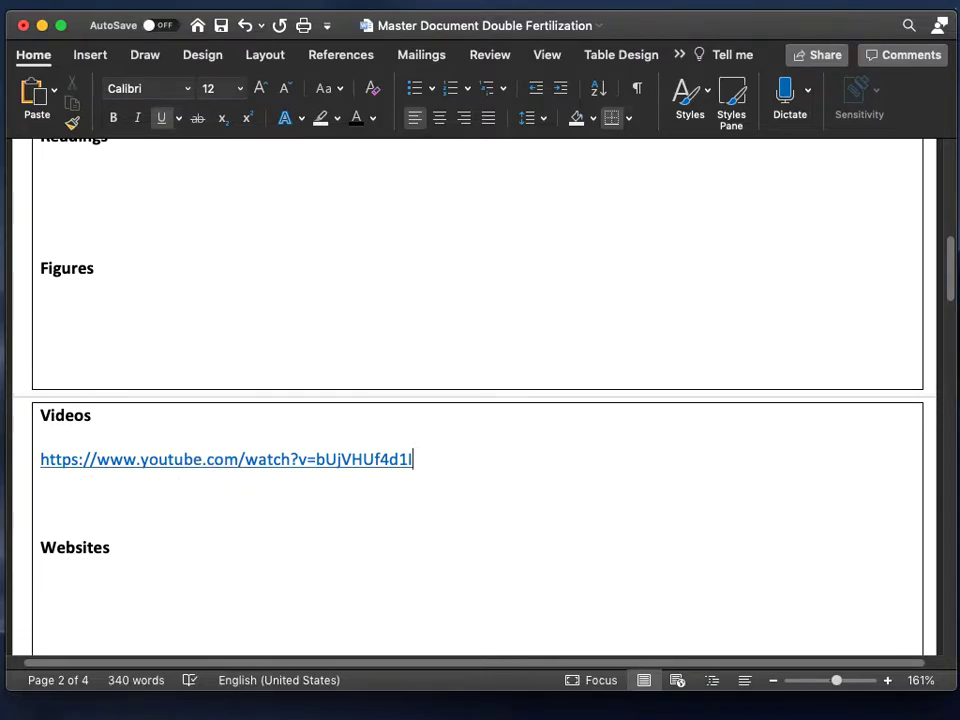
pyautogui.press('super+Tab')
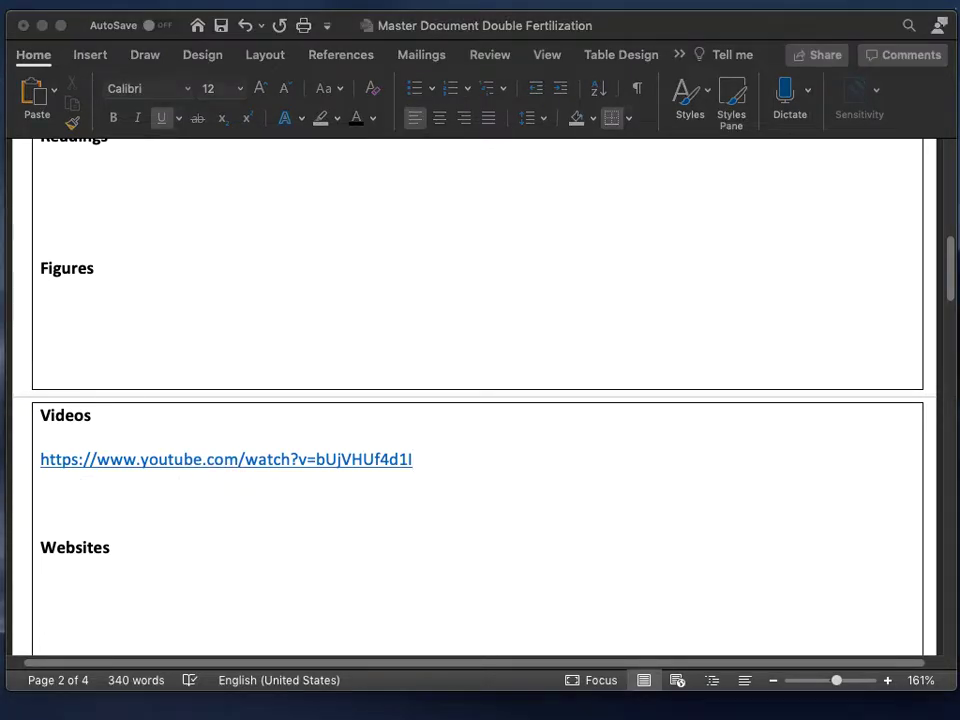
pyautogui.click(106, 324)
pyautogui.scroll(-2, 113, 508)
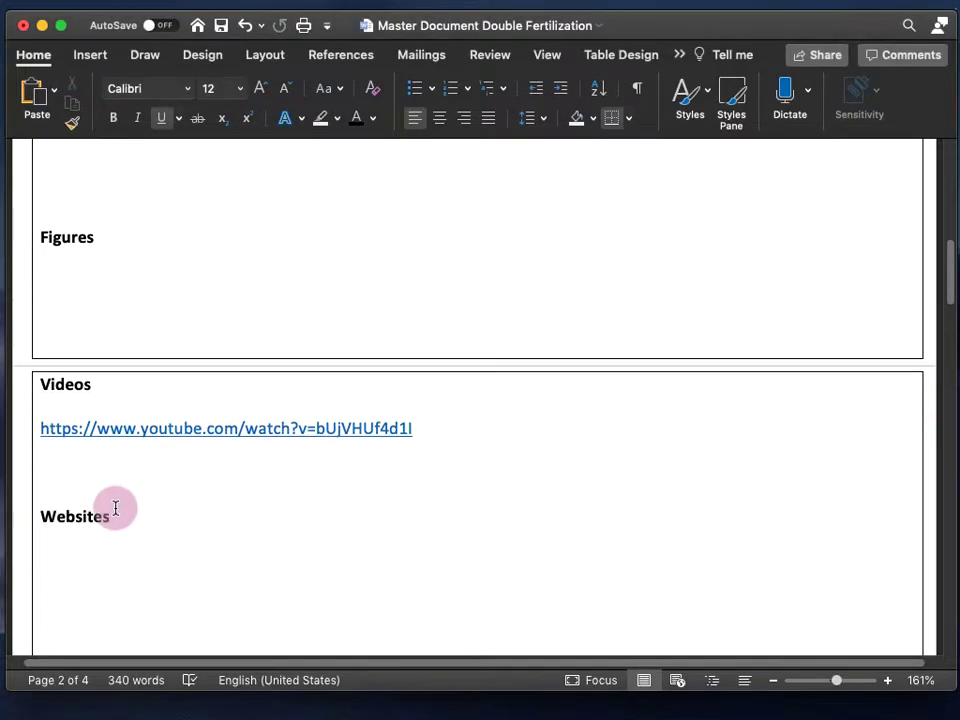
pyautogui.scroll(6, 90, 441)
pyautogui.click(75, 413)
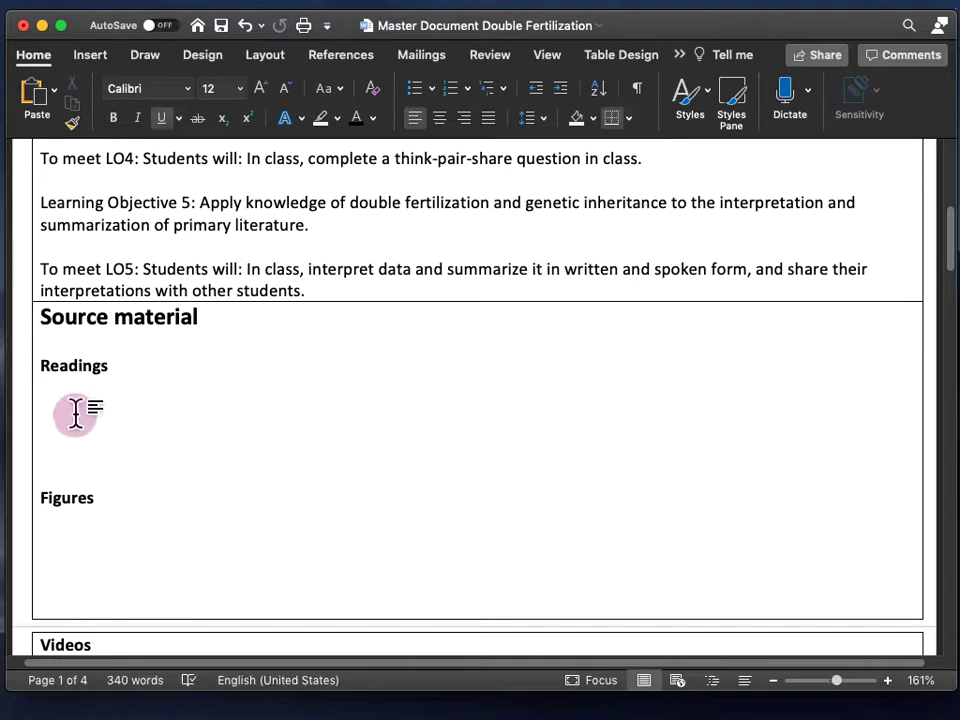
pyautogui.write('https://bio.libretexts.org/Bookshelves/Introductory_and_General_Biology/Book%3A_General_Biology_(Boundless)/32%3A_Plant_Reproductive_Development_and_Structure/32.2%3A_Pollination_and_Fertilization/32.2D%3A_Double_Fertilization_in_Plants')
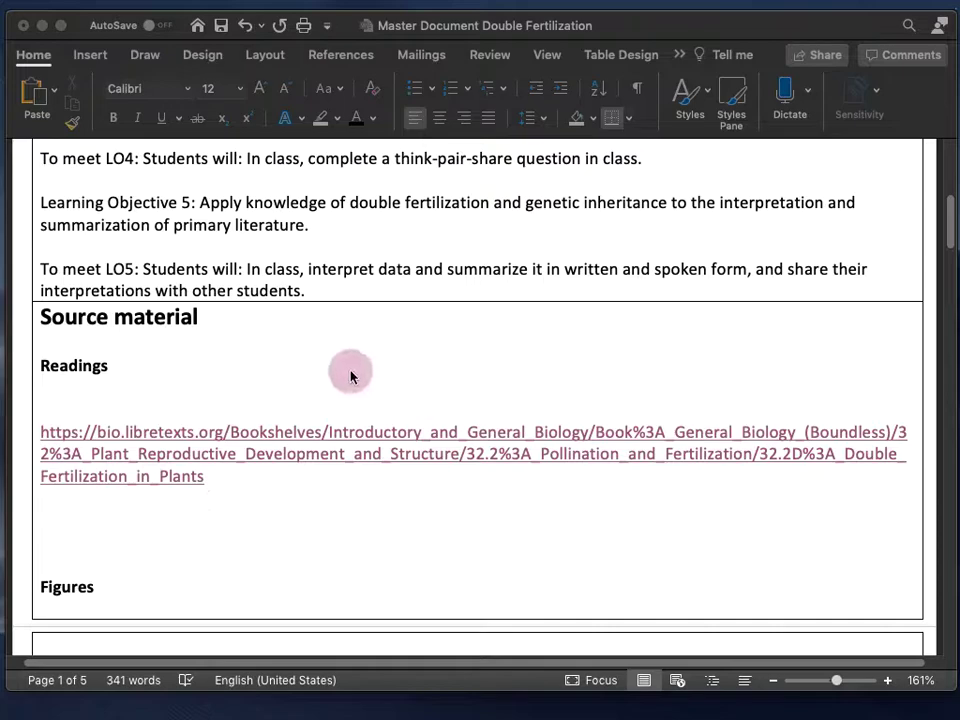
# Step: Enter the note "None. Draw everything." under Figures in the Source material section
pyautogui.scroll(-6, 300, 375)
pyautogui.click(78, 390)
pyautogui.click(78, 390)
pyautogui.write('None. Draw everything')
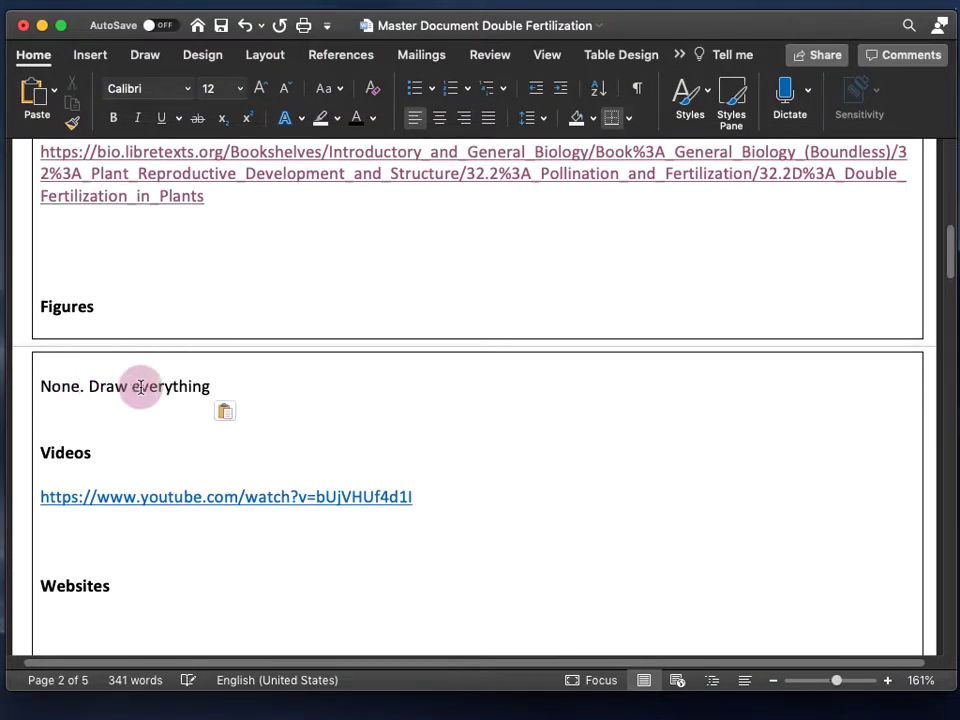
pyautogui.write('.')
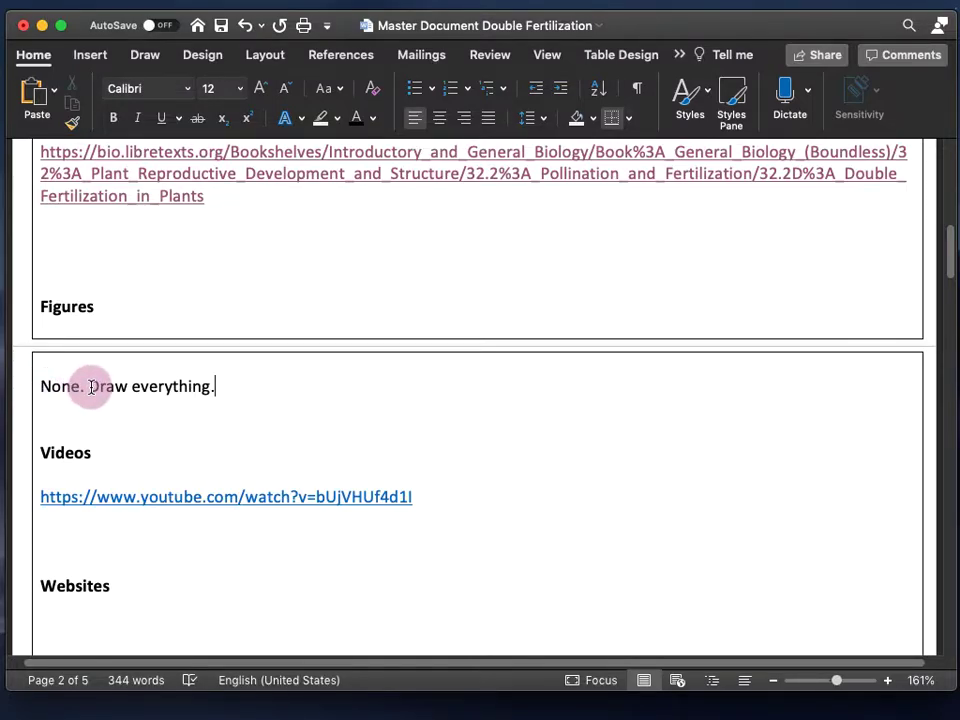
# Step: Review the Figures note and compare the Readings, Figures, Videos and Websites entries of the Source material section
pyautogui.moveTo(90, 387); pyautogui.dragTo(225, 389)
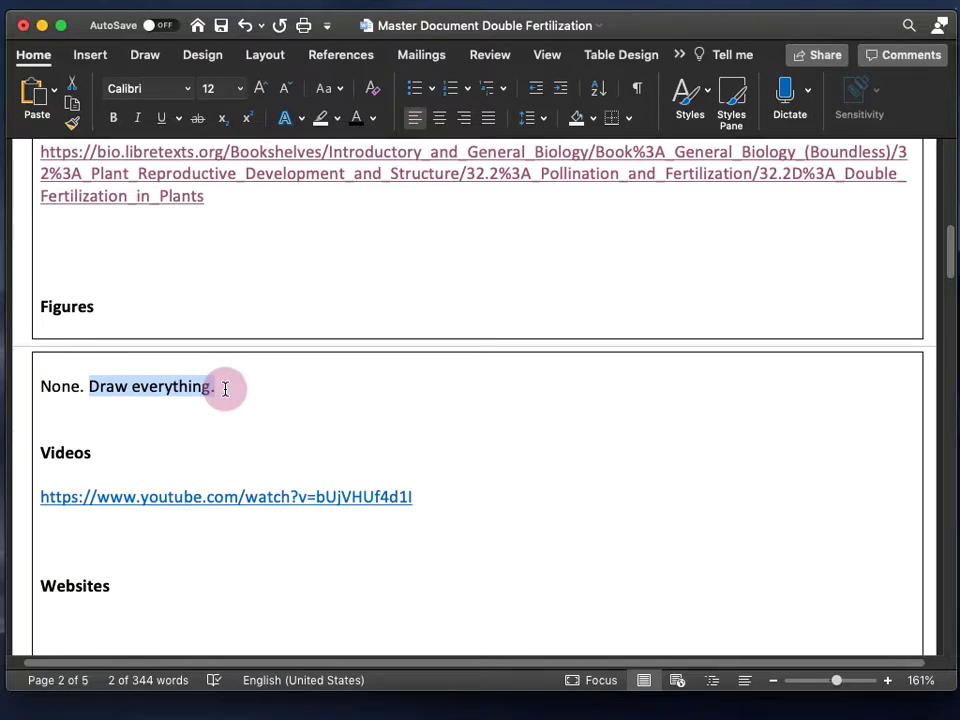
pyautogui.click(56, 390)
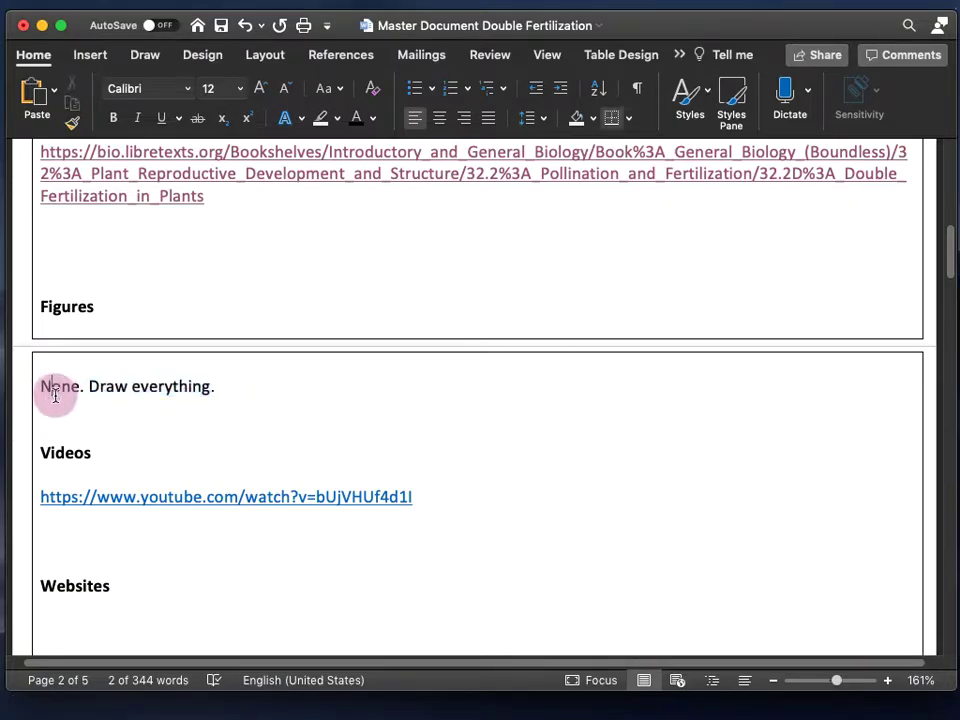
pyautogui.moveTo(41, 388); pyautogui.dragTo(226, 394)
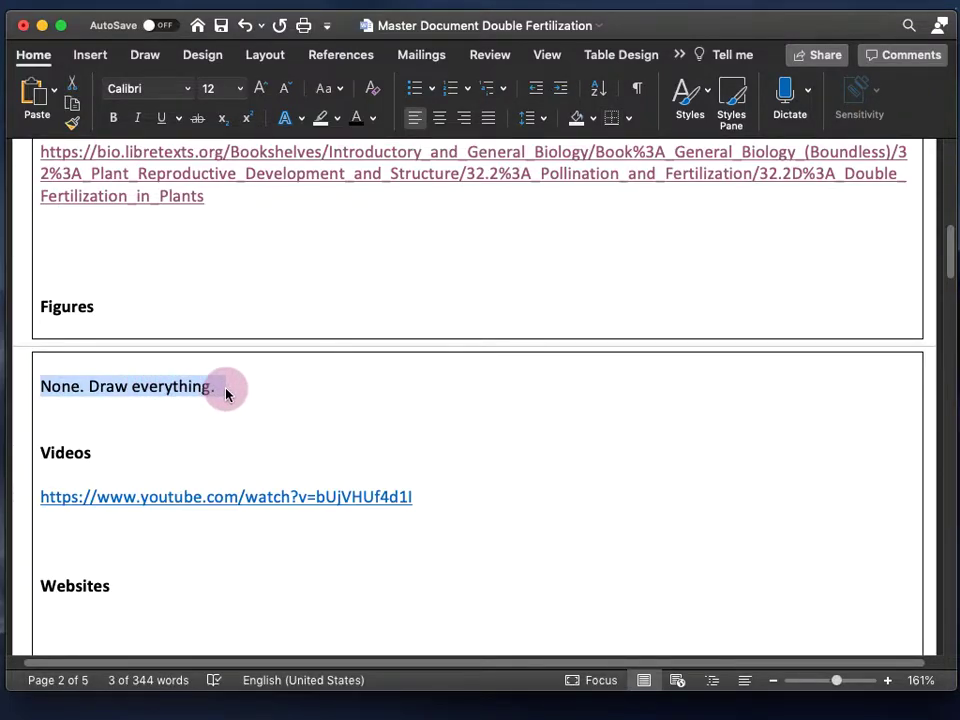
pyautogui.click(233, 388)
pyautogui.scroll(5, 124, 476)
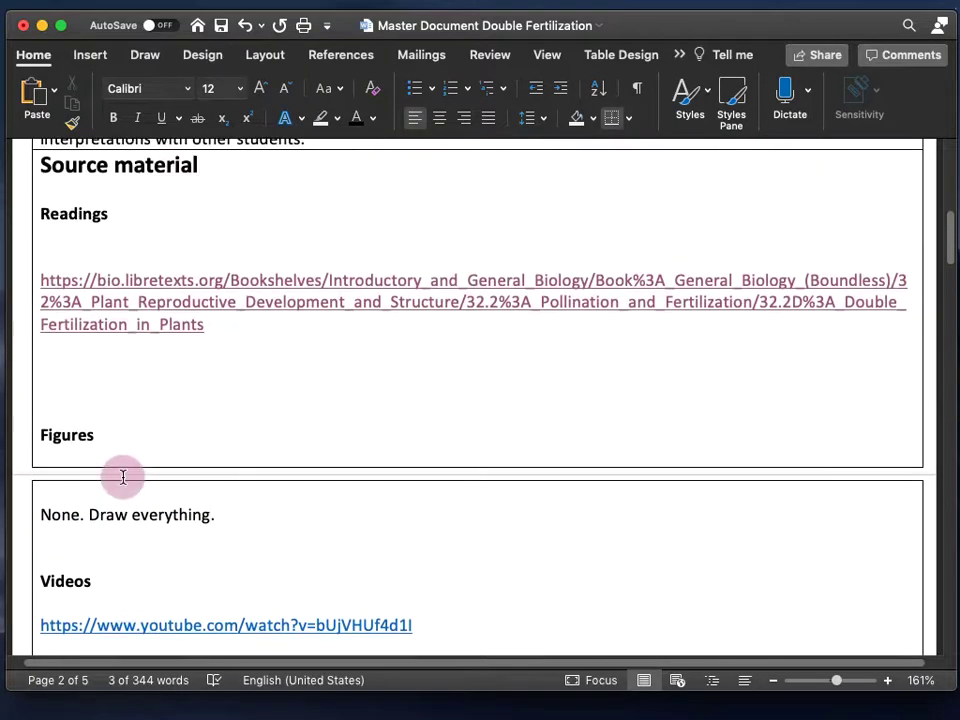
pyautogui.click(42, 296)
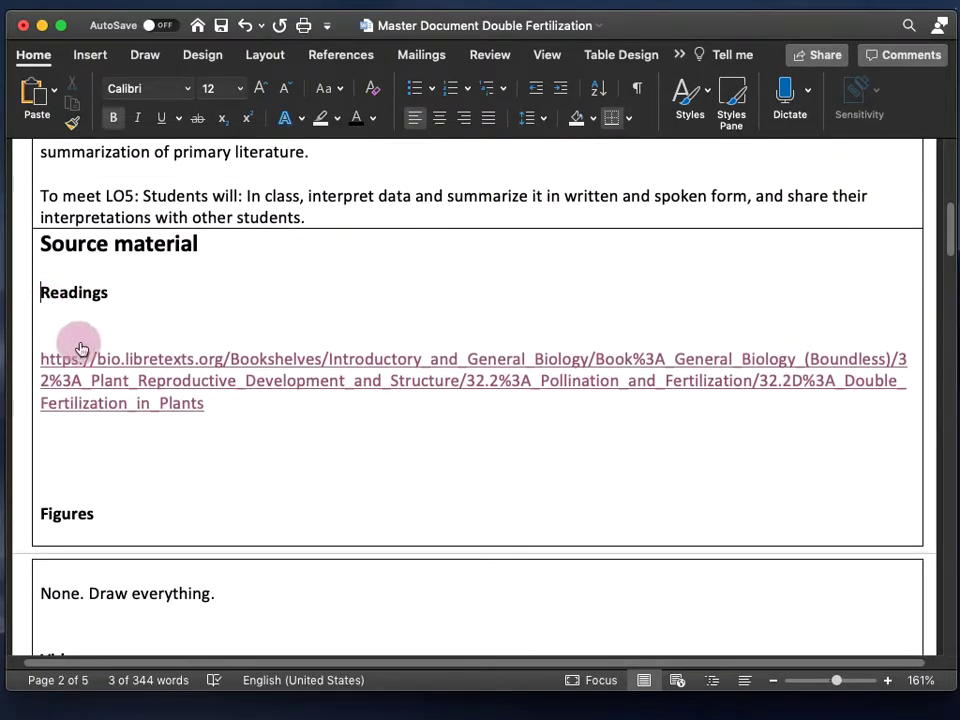
pyautogui.scroll(-11, 86, 343)
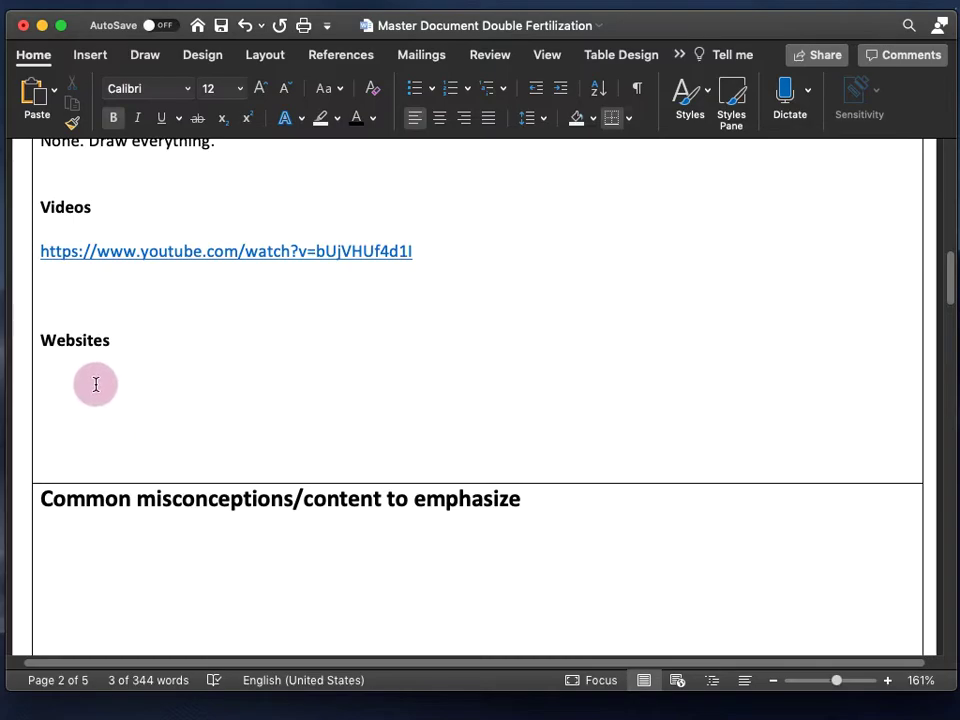
pyautogui.click(96, 386)
pyautogui.scroll(7, 107, 418)
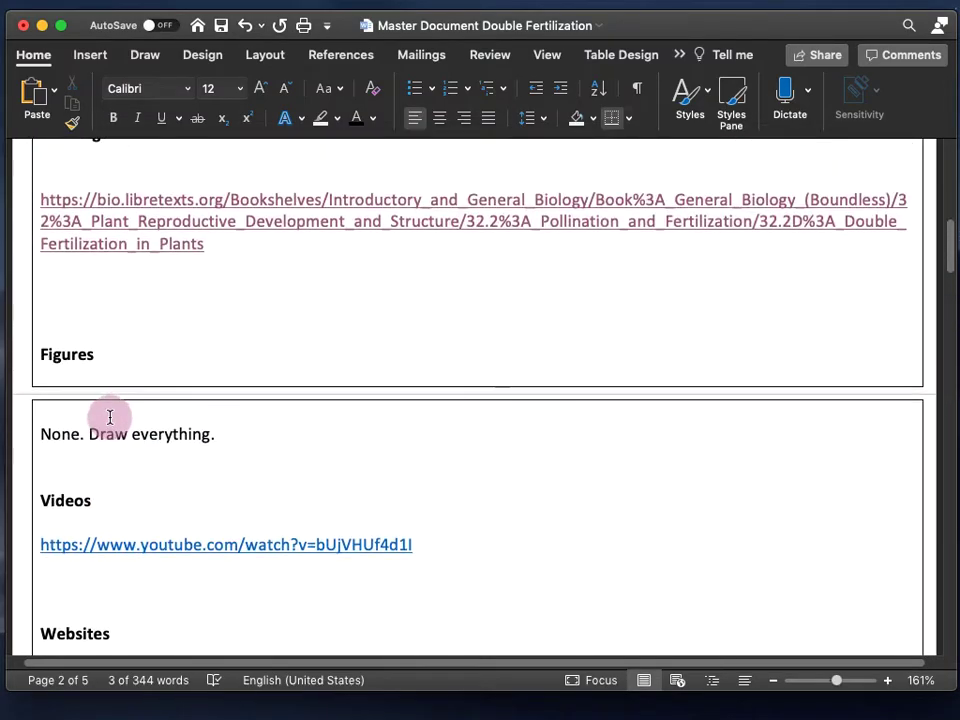
pyautogui.click(118, 358)
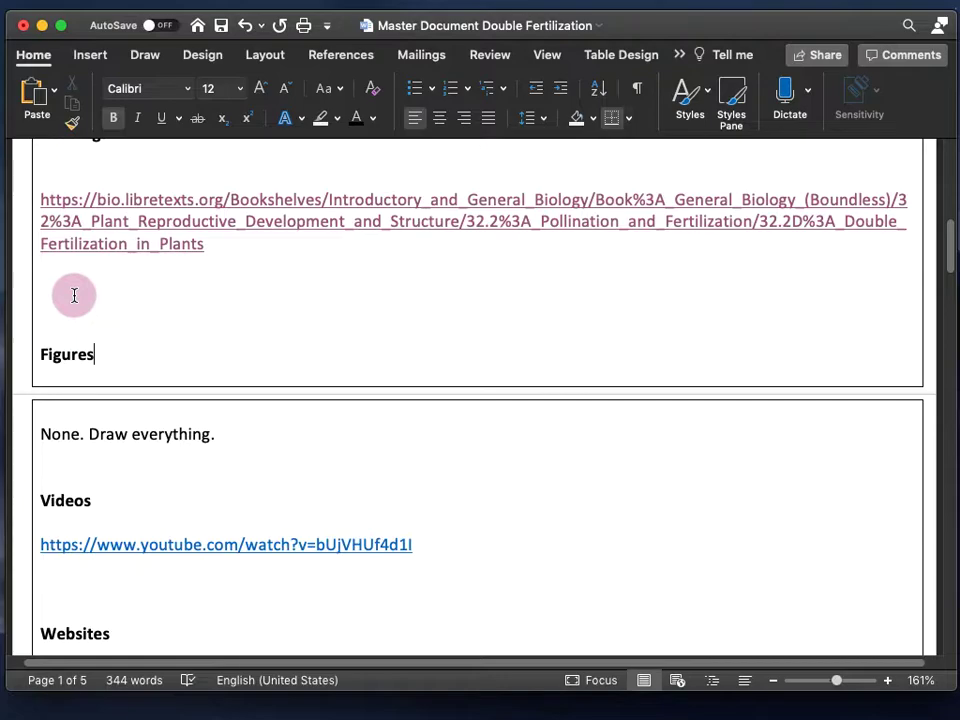
pyautogui.scroll(1, 78, 319)
pyautogui.scroll(3, 78, 319)
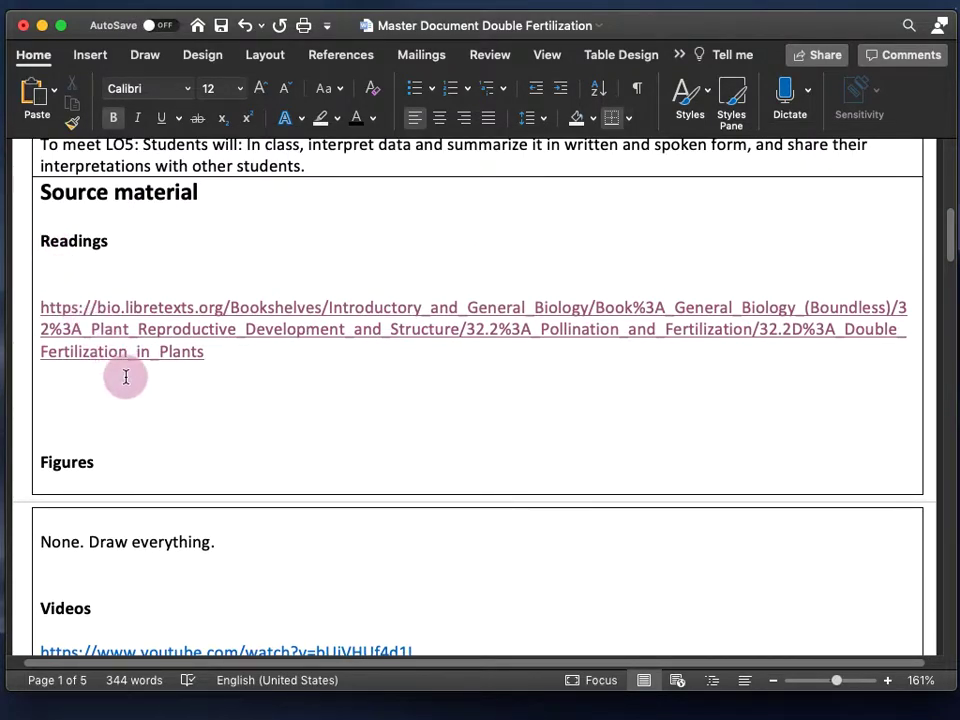
pyautogui.scroll(-4, 135, 380)
pyautogui.scroll(-6, 135, 380)
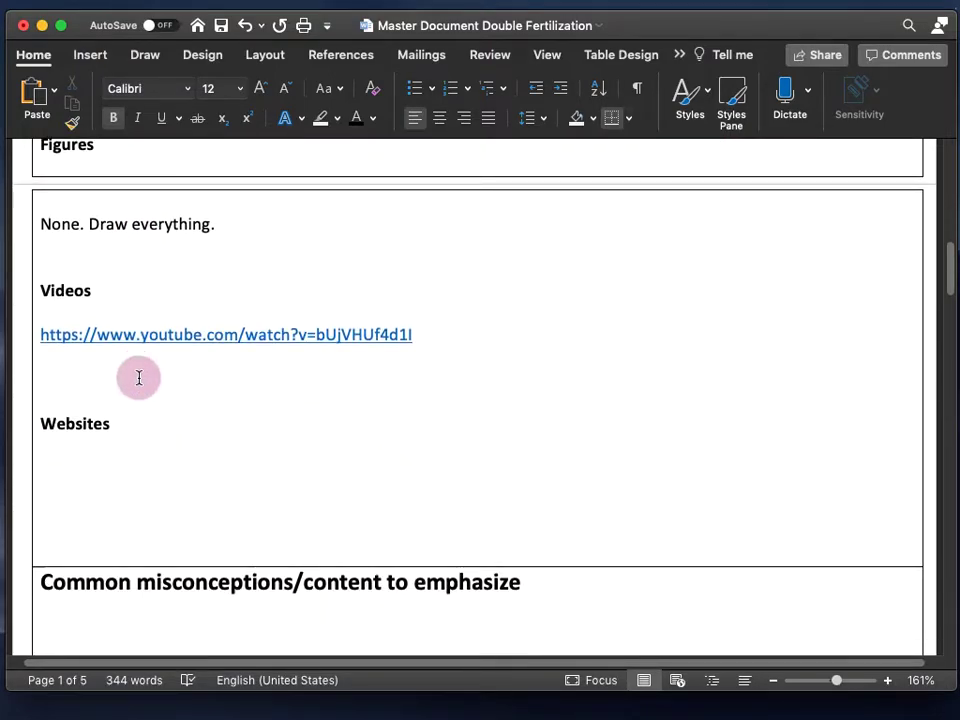
pyautogui.keyDown('shift'); pyautogui.click(118, 458); pyautogui.keyUp('shift')
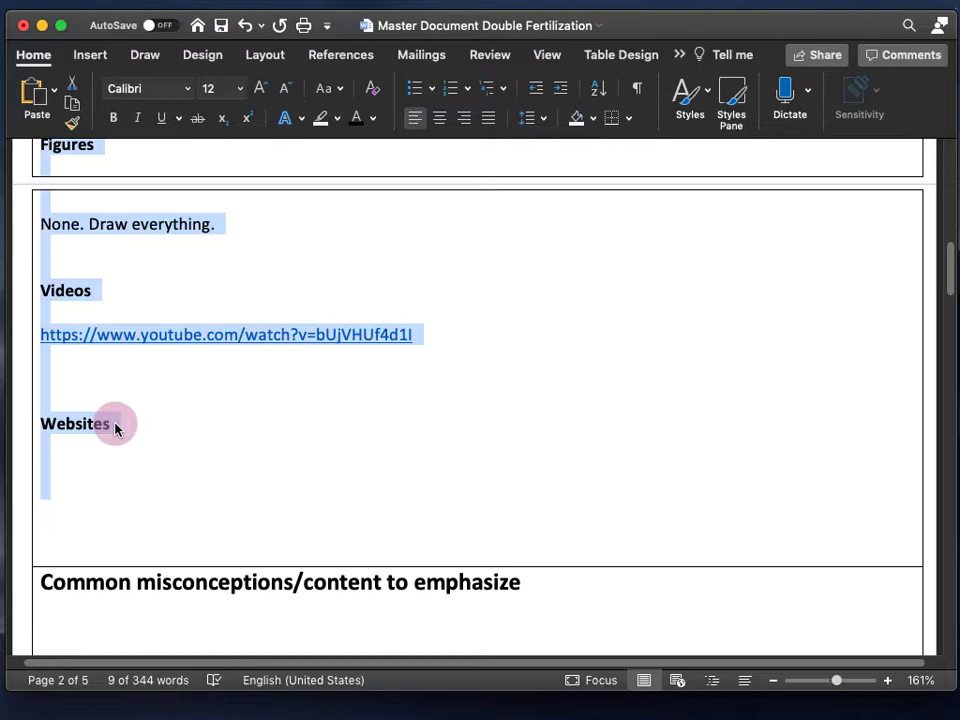
pyautogui.click(115, 428)
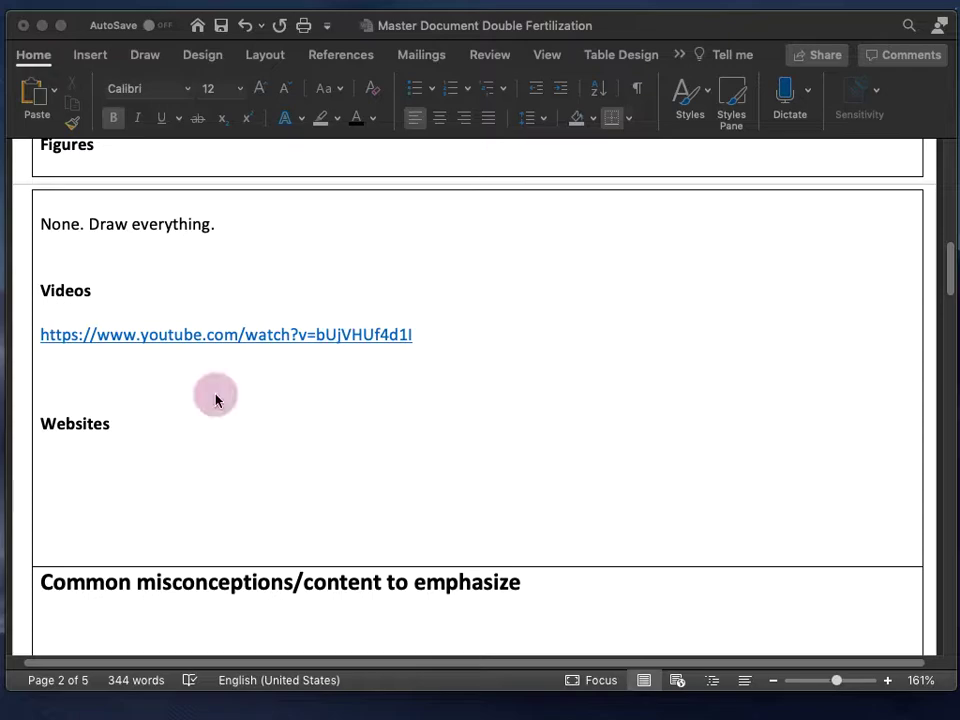
pyautogui.click(127, 486)
pyautogui.scroll(4, 124, 483)
pyautogui.scroll(-3, 115, 520)
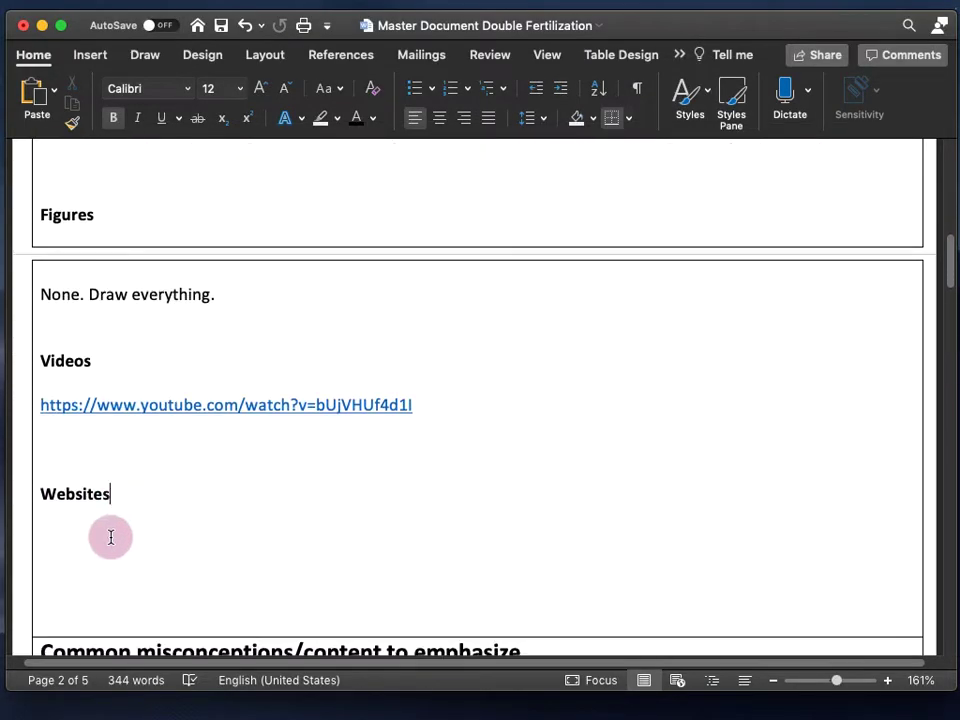
pyautogui.click(67, 451)
pyautogui.write('https://www.khanacademy.org/science/in-in-class-10-biology/in-in-reproduction/in-in-sexual-reproduction-in-plants/v/fertilisation-zygote-embryo-germination-how-do-organisms-reproduce-biology-khan-academy')
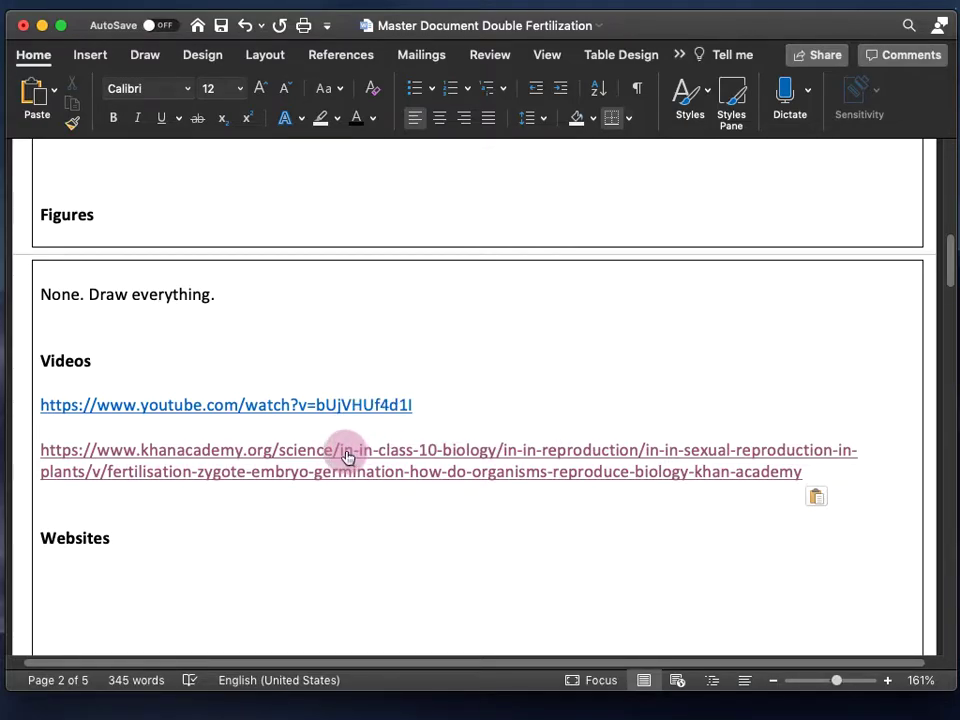
pyautogui.press('Return')
pyautogui.press('super+s')
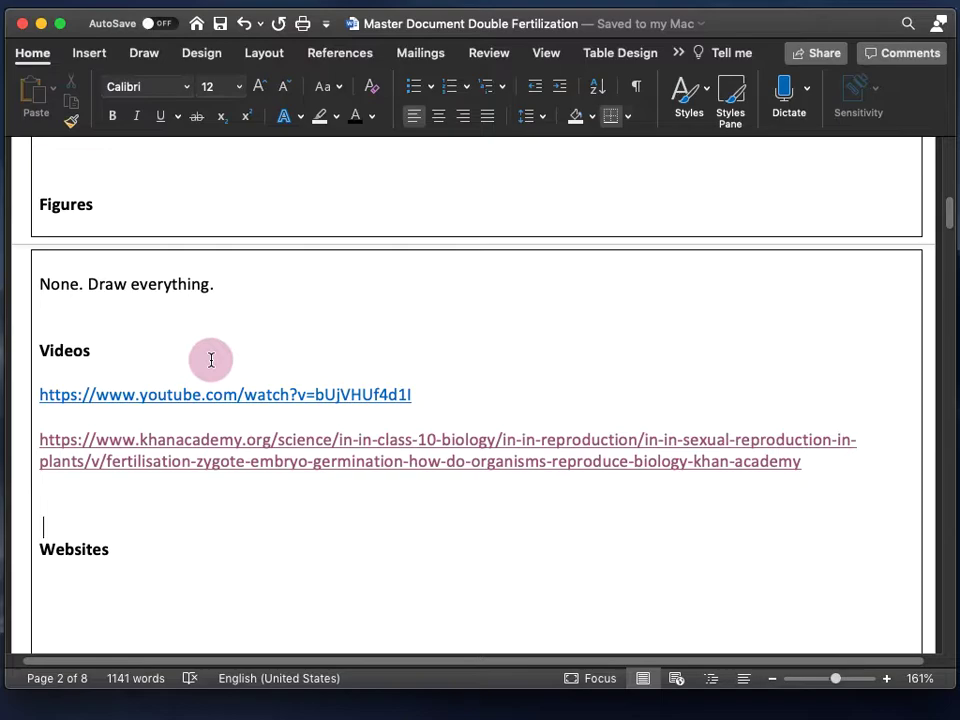
# Step: Enter "Fusion of nuclei" and "Movement of sperm cells/sperm nuclei" on separate lines under Common misconceptions/content to emphasize
pyautogui.scroll(-10, 214, 358)
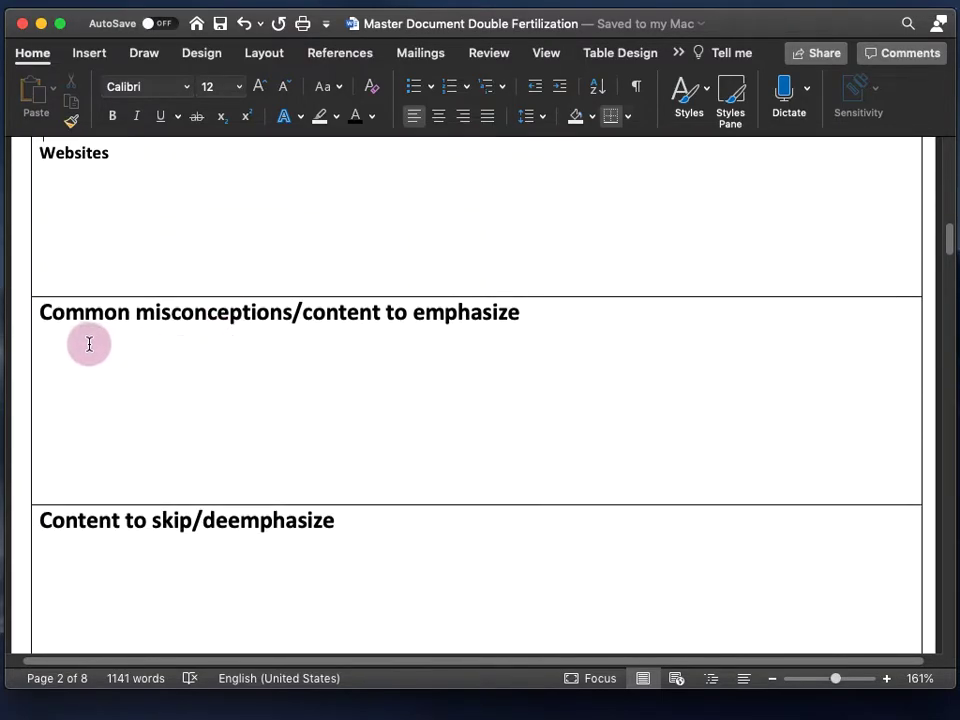
pyautogui.moveTo(47, 315); pyautogui.dragTo(521, 317)
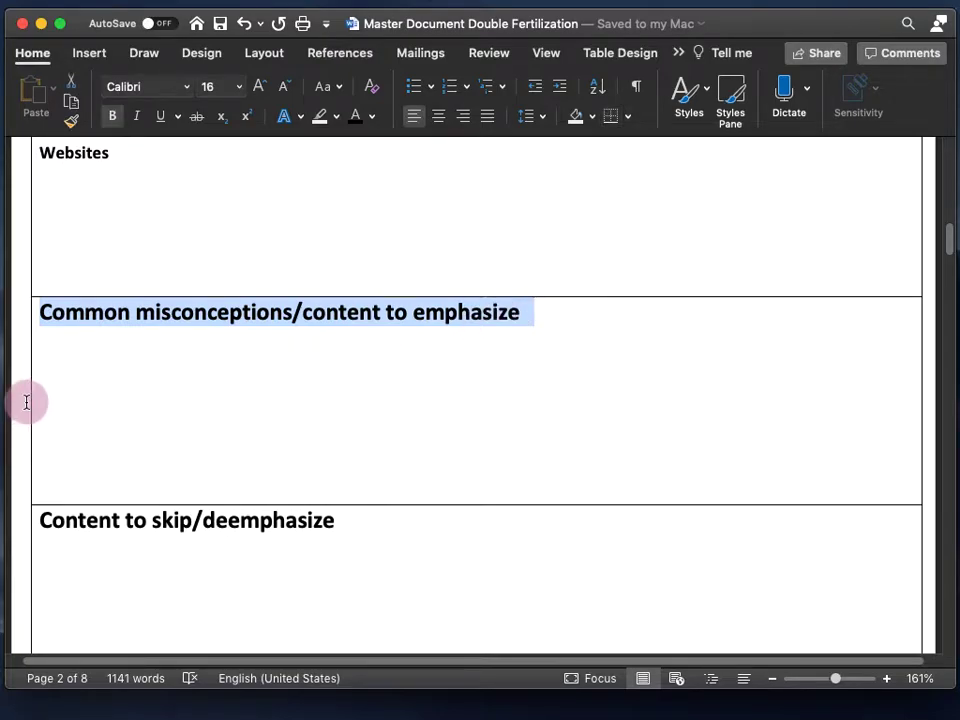
pyautogui.click(66, 369)
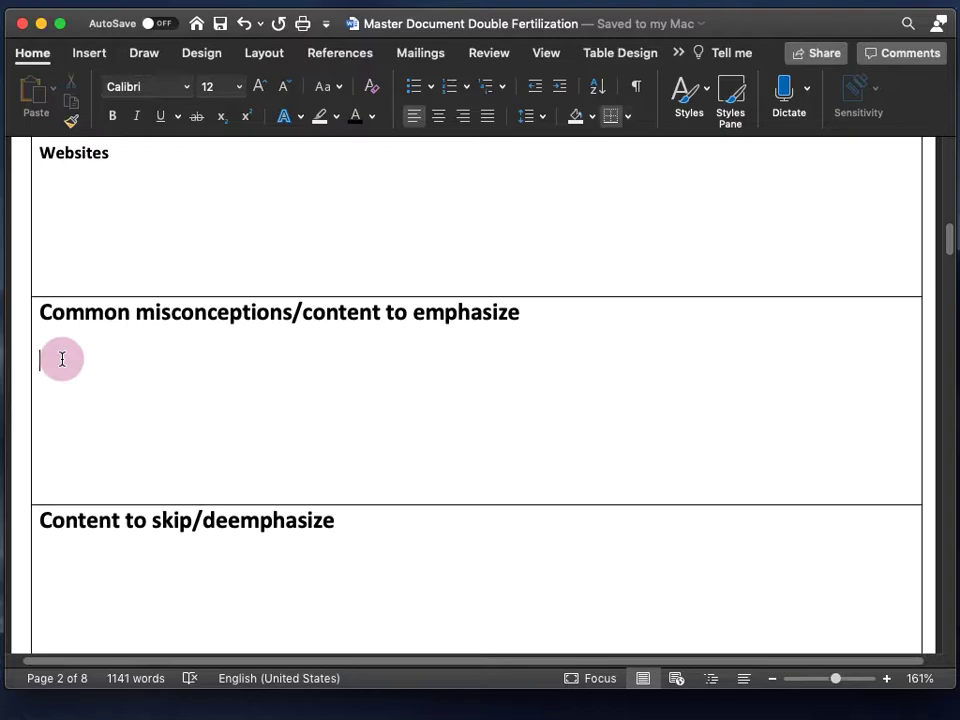
pyautogui.scroll(-6, 62, 359)
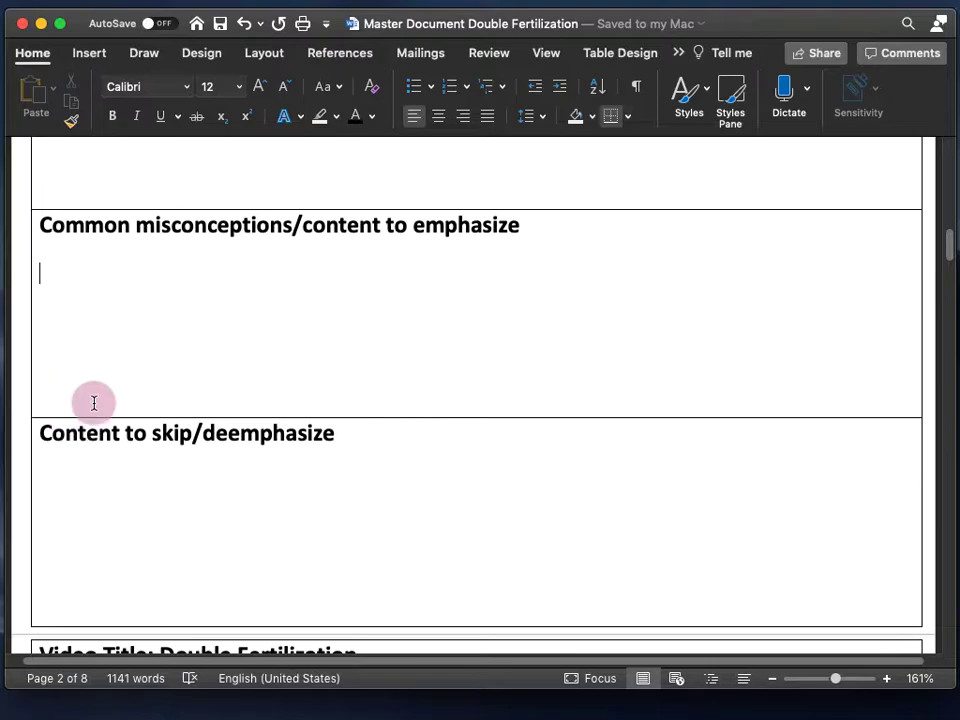
pyautogui.moveTo(38, 235); pyautogui.dragTo(343, 236)
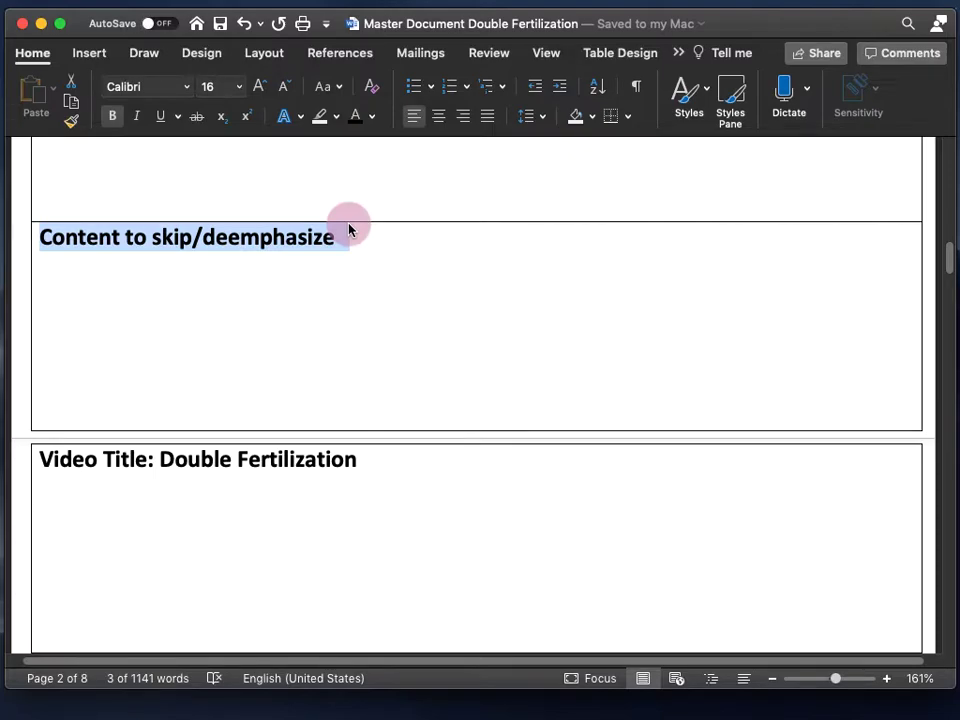
pyautogui.scroll(5, 348, 230)
pyautogui.click(96, 377)
pyautogui.write('Fusion of nuclei Movement of sperm cells/sperm nuclei')
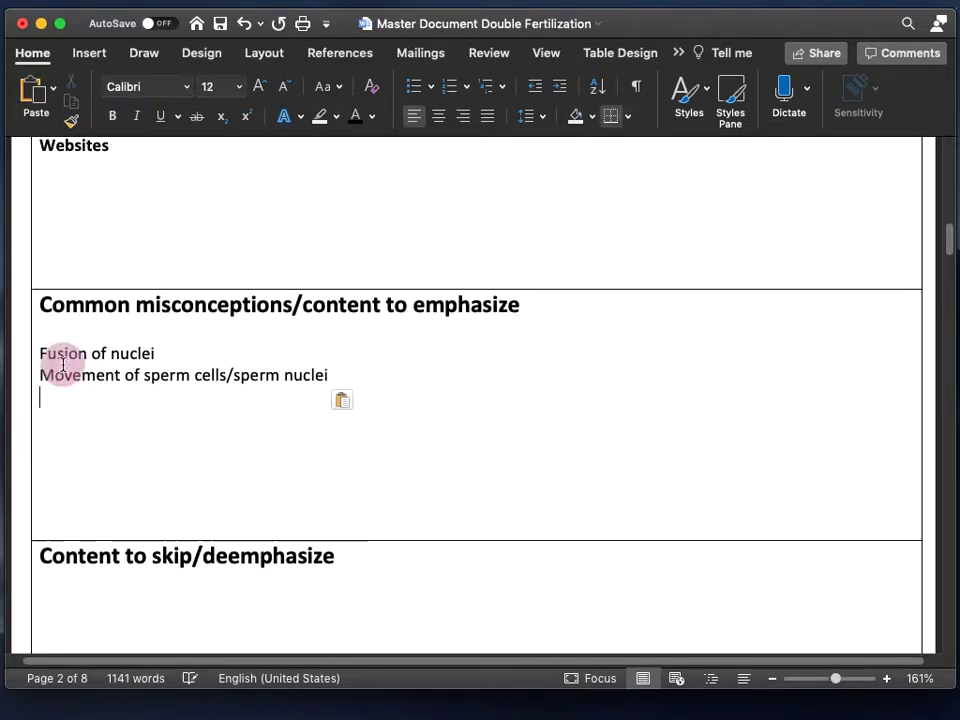
pyautogui.moveTo(42, 352); pyautogui.dragTo(149, 360)
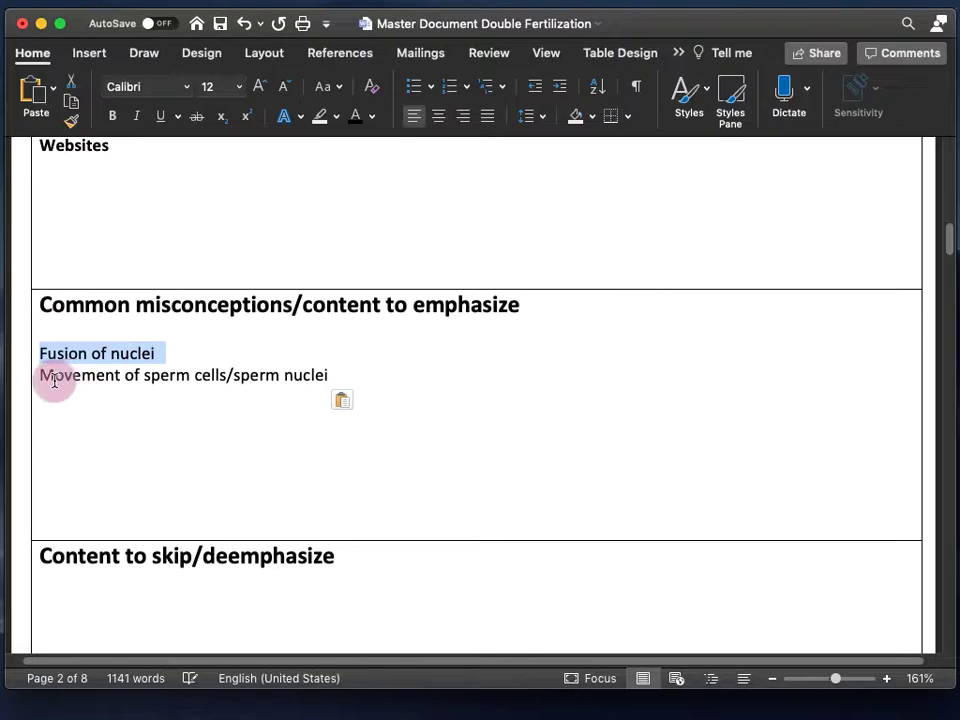
pyautogui.moveTo(40, 375); pyautogui.dragTo(338, 375)
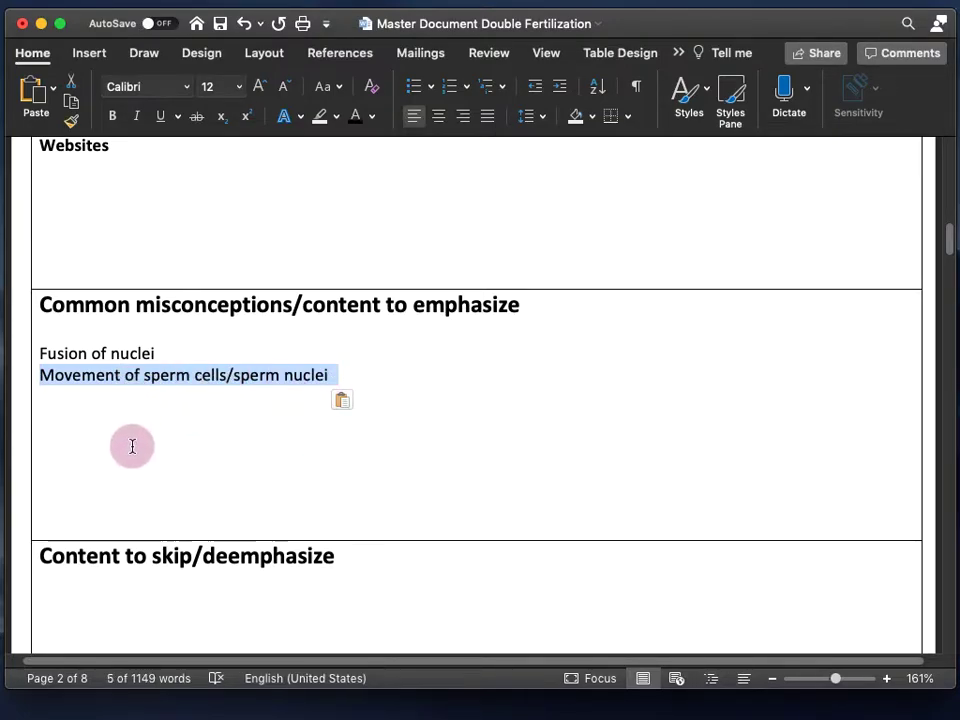
# Step: Enter "Fruit formation" under the Content to skip/deemphasize heading
pyautogui.click(904, 456)
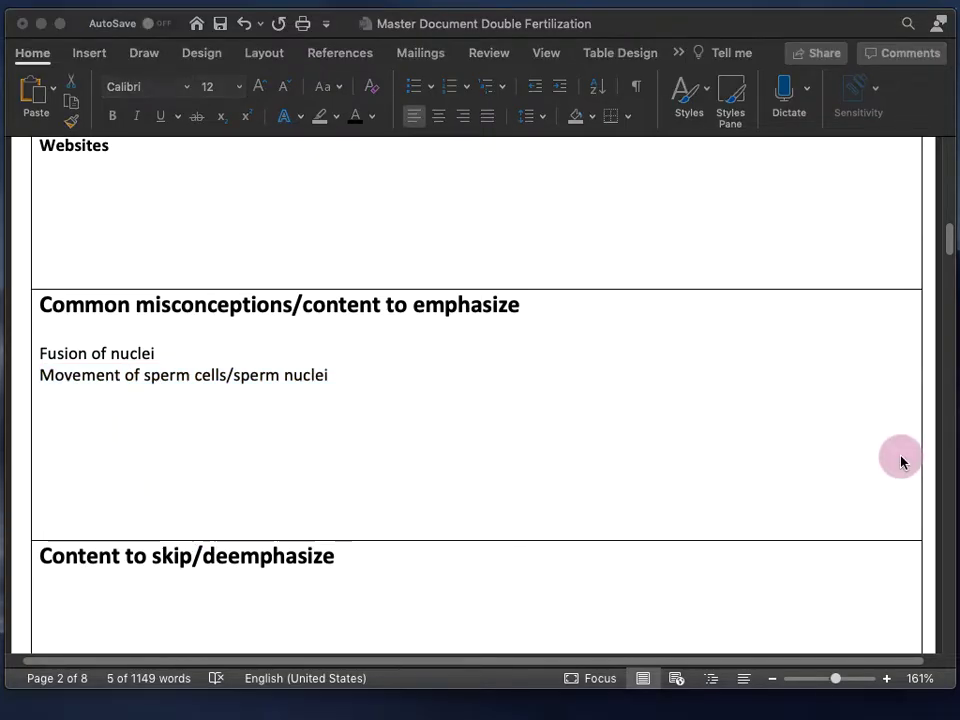
pyautogui.scroll(-5, 120, 430)
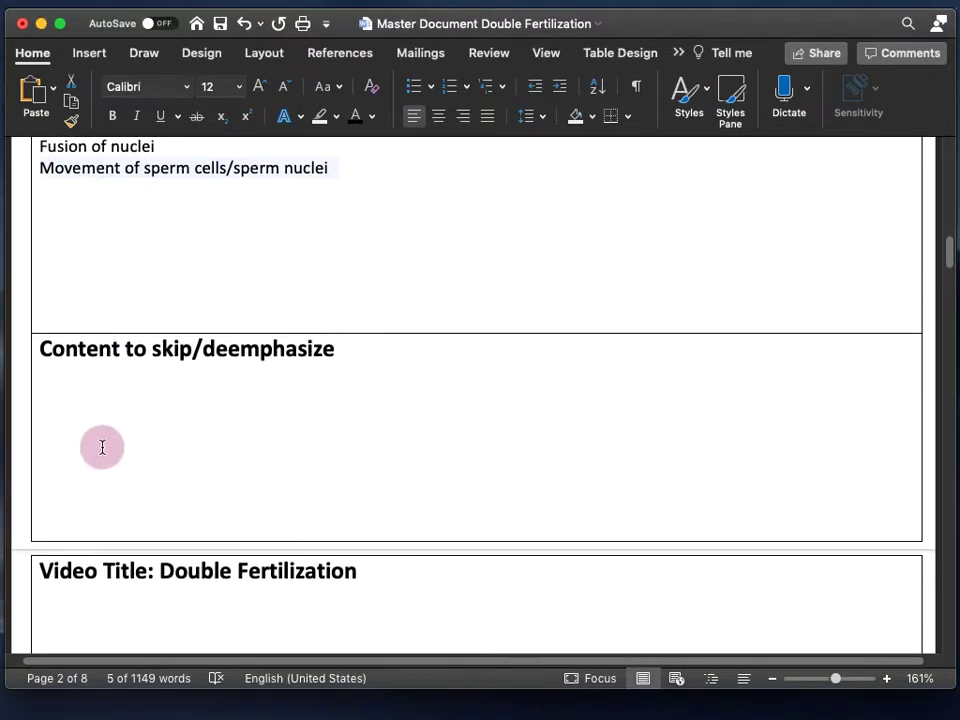
pyautogui.click(86, 403)
pyautogui.write('Fruit formation')
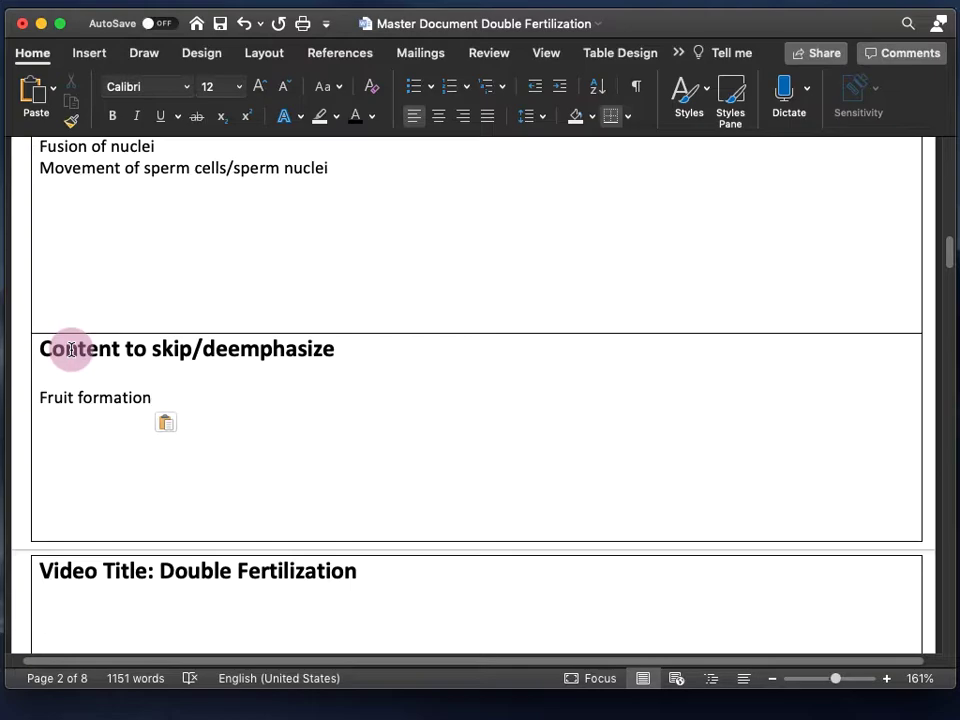
pyautogui.scroll(4, 272, 279)
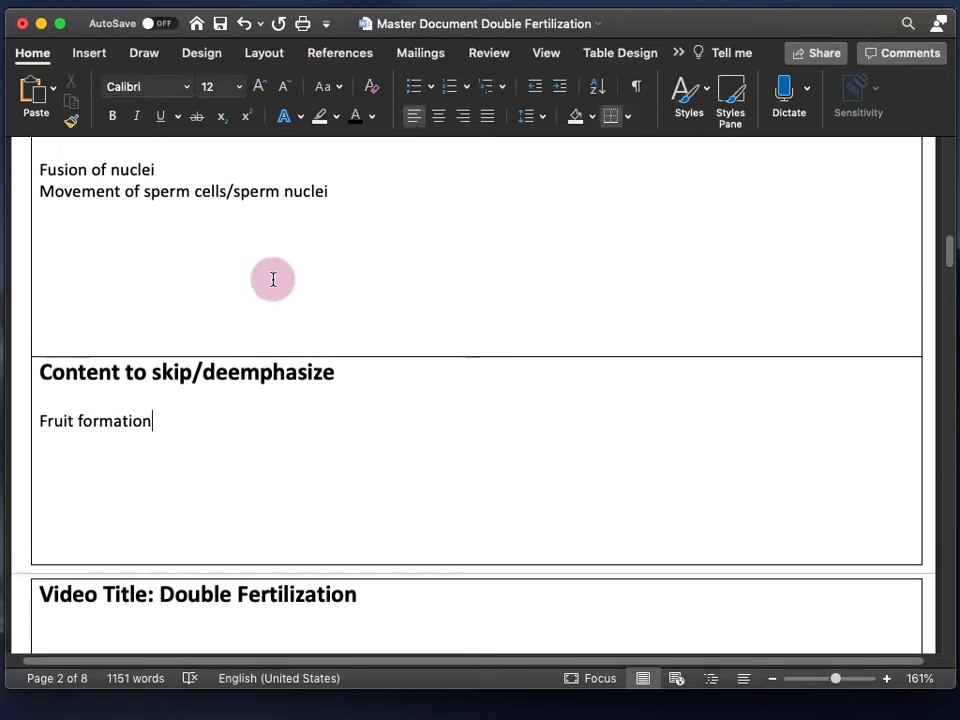
pyautogui.scroll(-3, 272, 279)
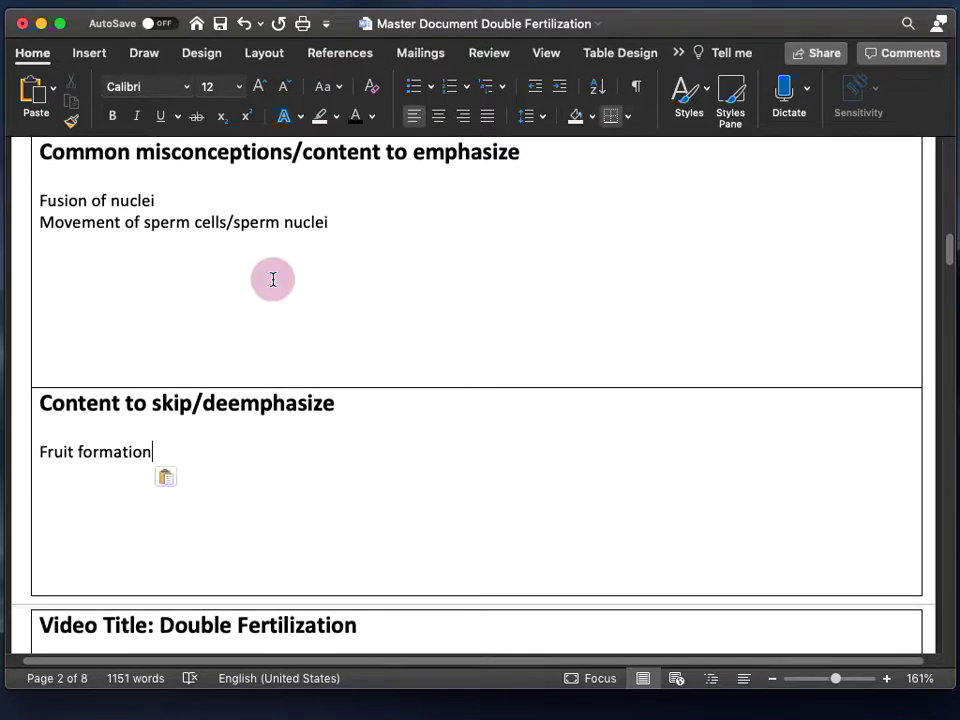
# Step: Enter "Double Fertilization" after the Video Title label
pyautogui.press('cmd+z')
pyautogui.scroll(-8, 171, 242)
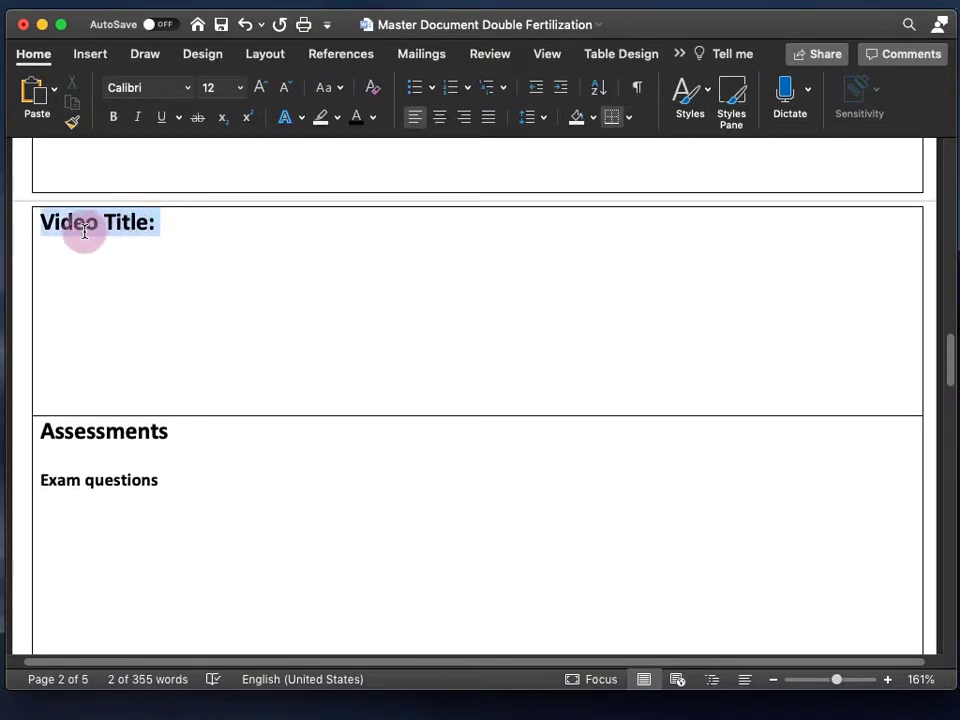
pyautogui.tripleClick(52, 226)
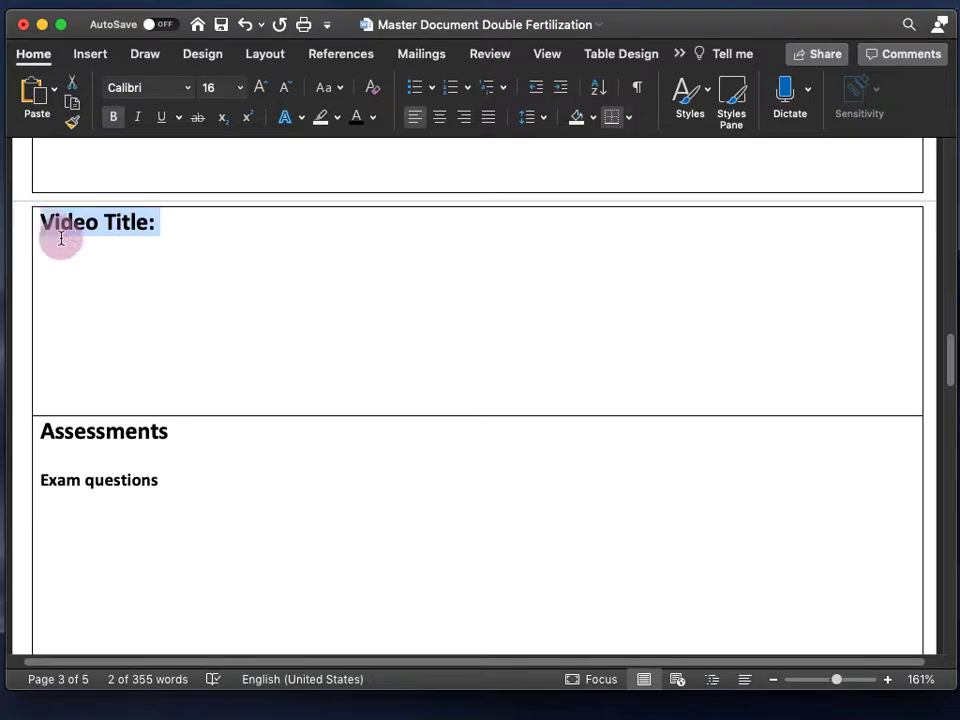
pyautogui.click(187, 226)
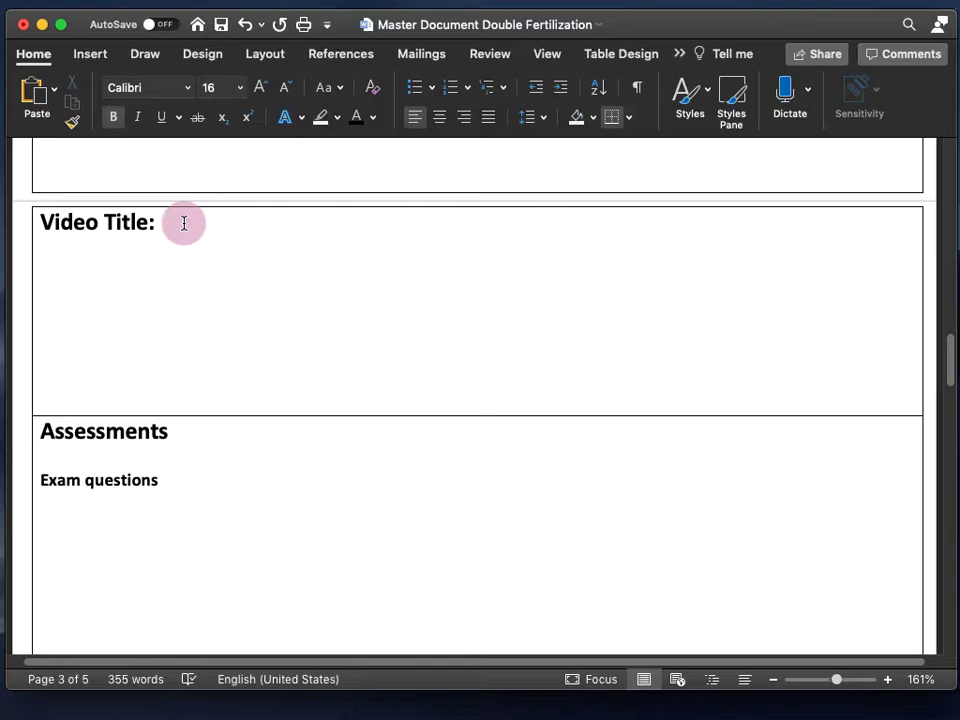
pyautogui.write('Doul')
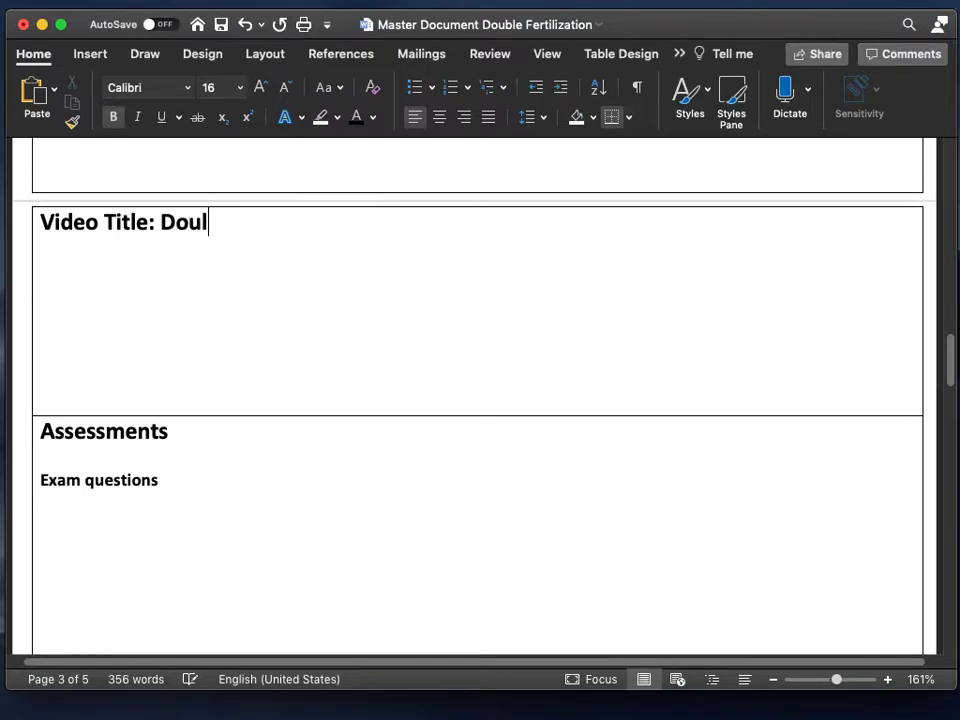
pyautogui.write('ble Fertili')
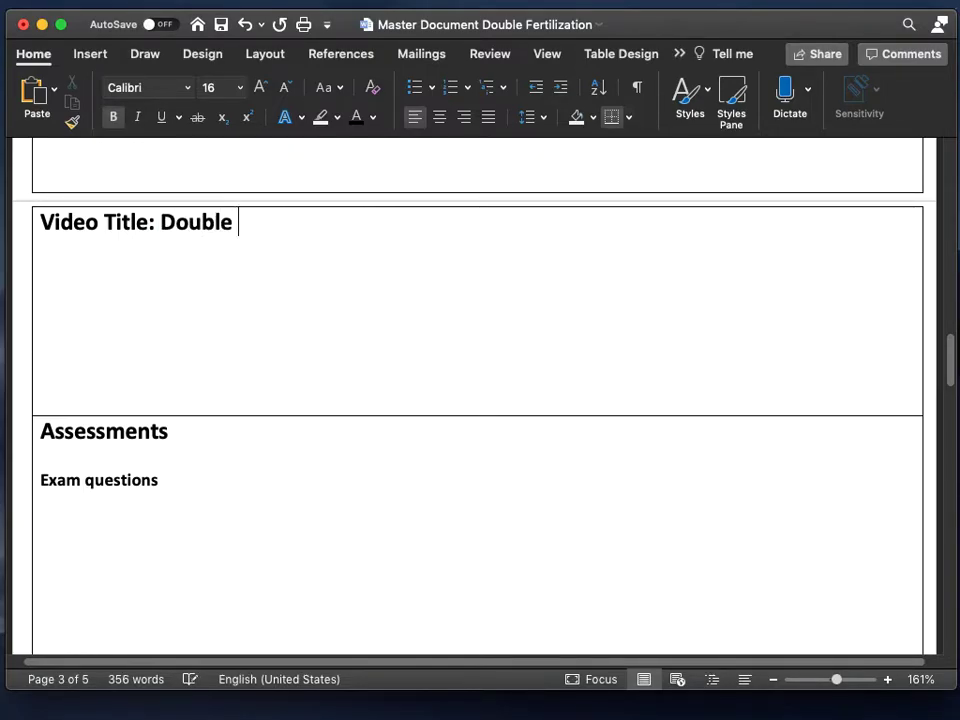
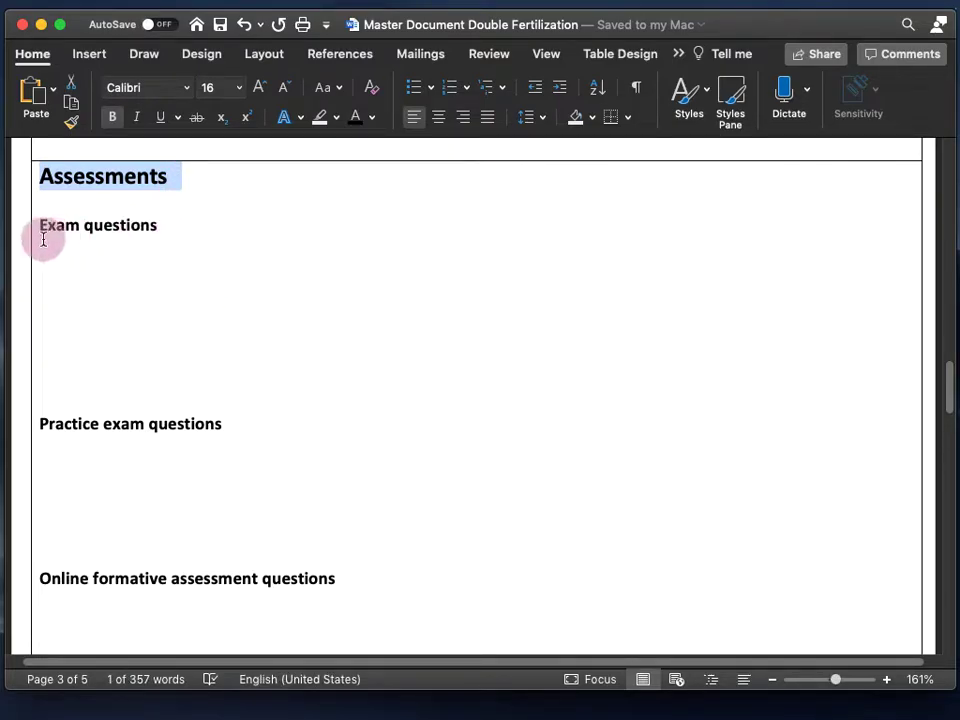
# Step: Review the Exam, Practice exam, Online formative assessment and In-class question headings in the Assessments section
pyautogui.moveTo(41, 224); pyautogui.dragTo(166, 229)
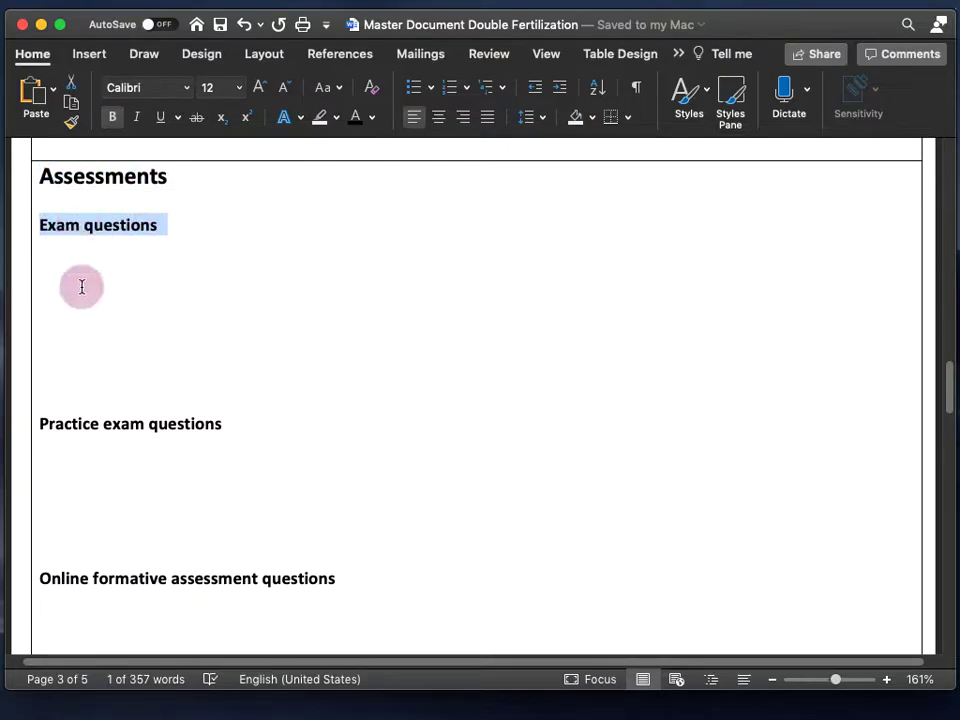
pyautogui.moveTo(236, 429); pyautogui.dragTo(71, 433)
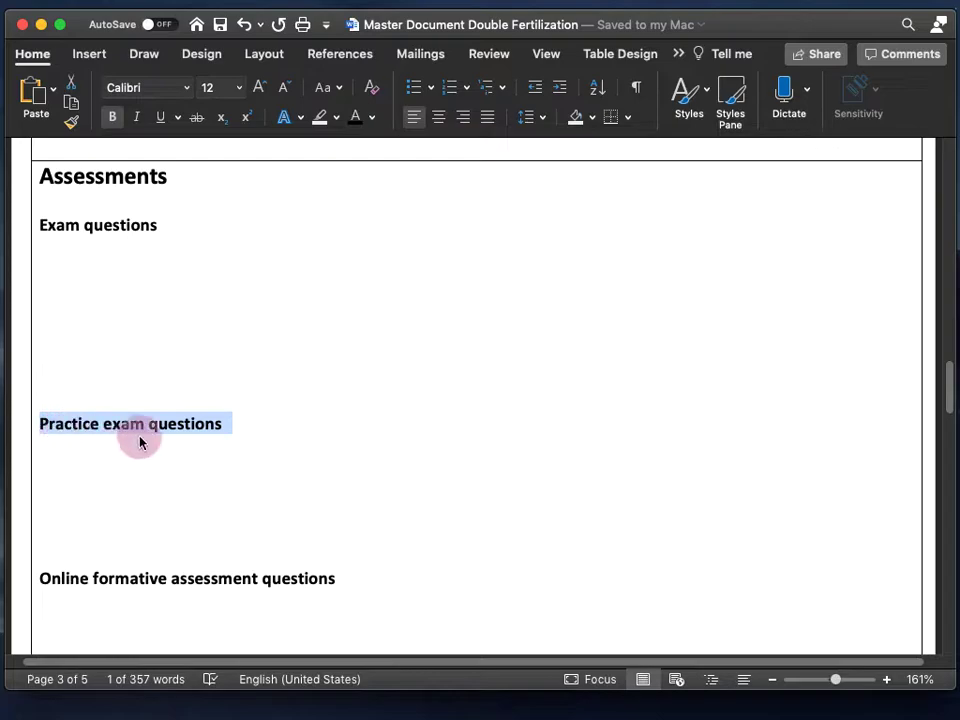
pyautogui.scroll(-3, 170, 460)
pyautogui.moveTo(343, 454); pyautogui.dragTo(39, 450)
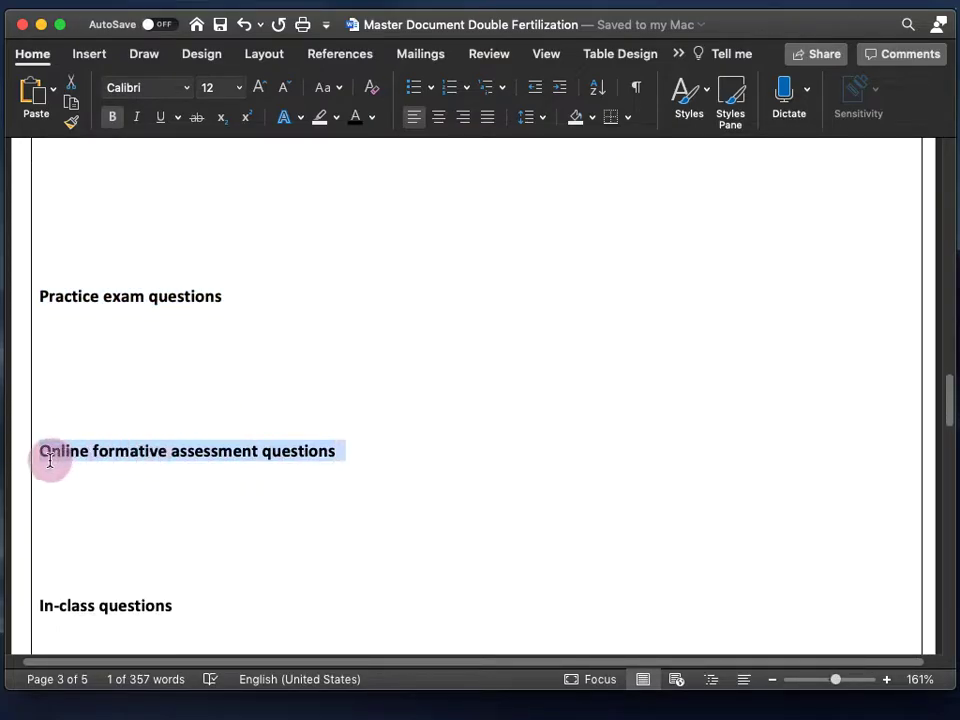
pyautogui.scroll(-1, 230, 465)
pyautogui.scroll(-3, 230, 490)
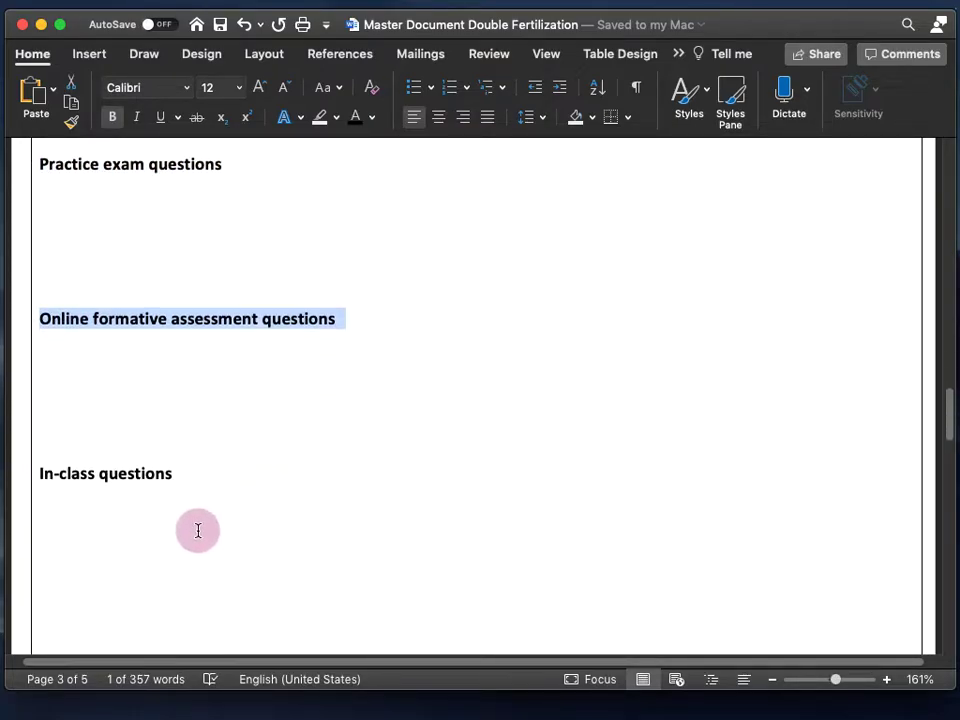
pyautogui.moveTo(182, 474); pyautogui.dragTo(34, 477)
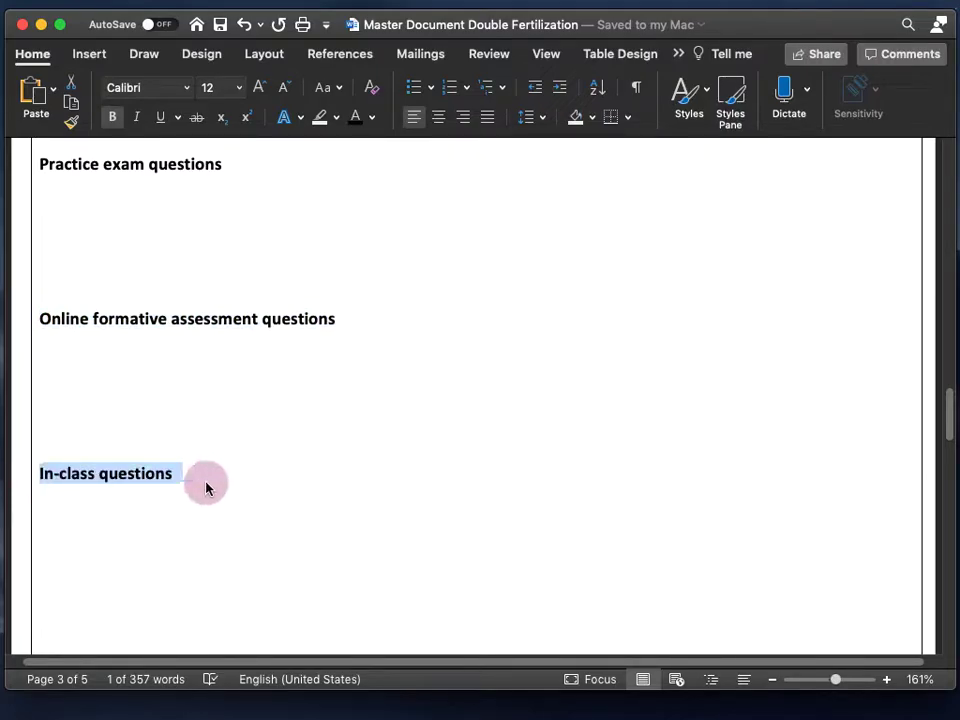
pyautogui.scroll(9, 225, 470)
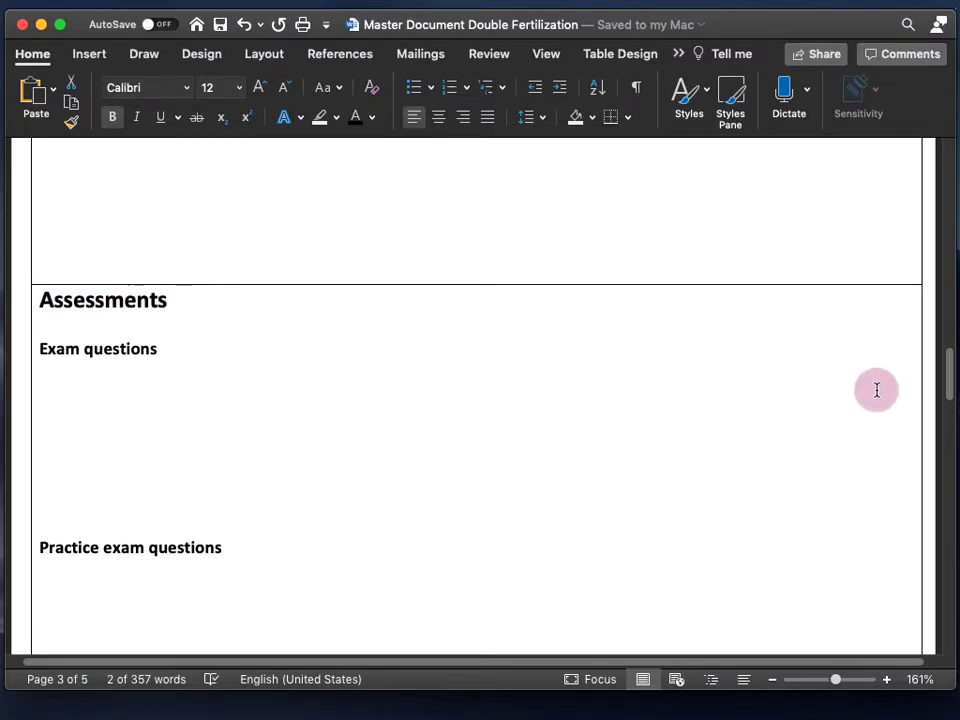
# Step: Check Learning Objective 1 at the start of the document against the question categories under Assessments
pyautogui.moveTo(949, 374); pyautogui.dragTo(952, 172)
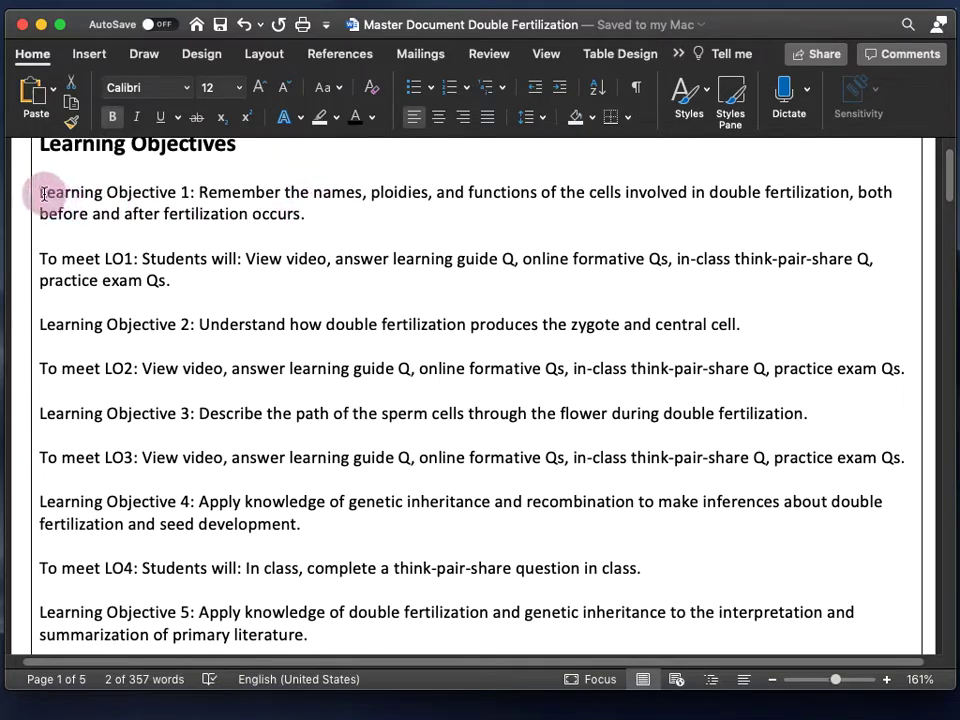
pyautogui.moveTo(40, 192); pyautogui.dragTo(189, 192)
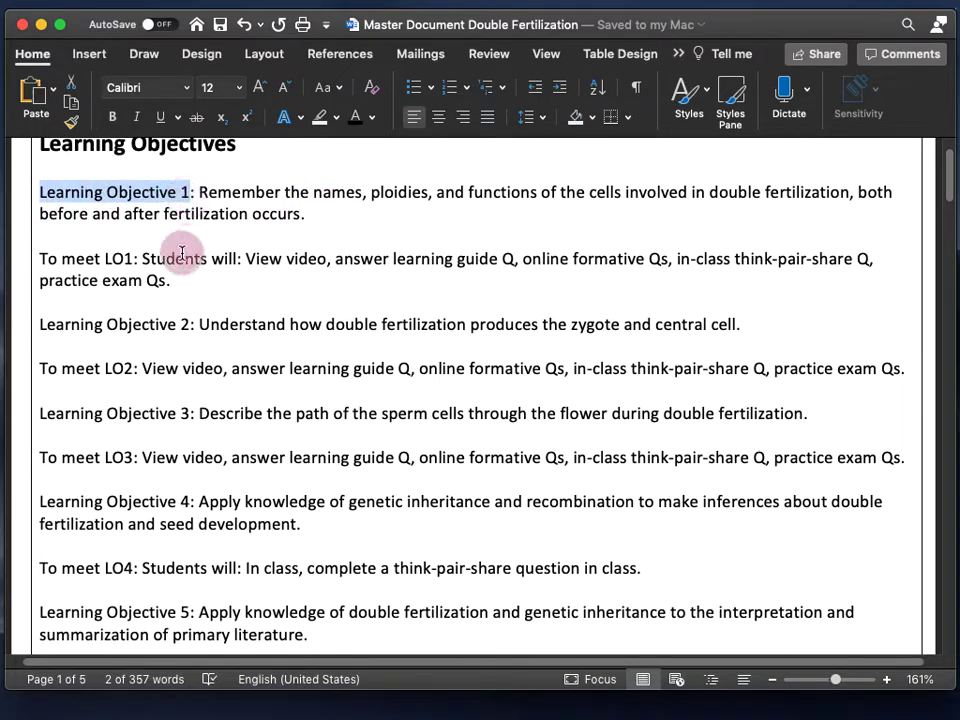
pyautogui.scroll(-15, 189, 242)
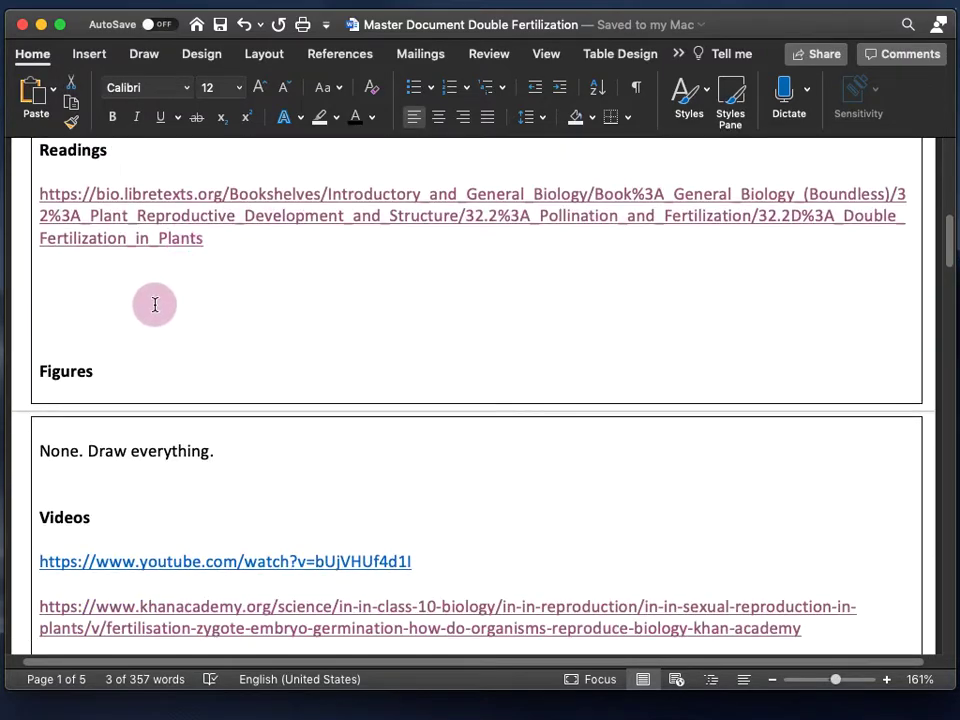
pyautogui.scroll(-15, 157, 291)
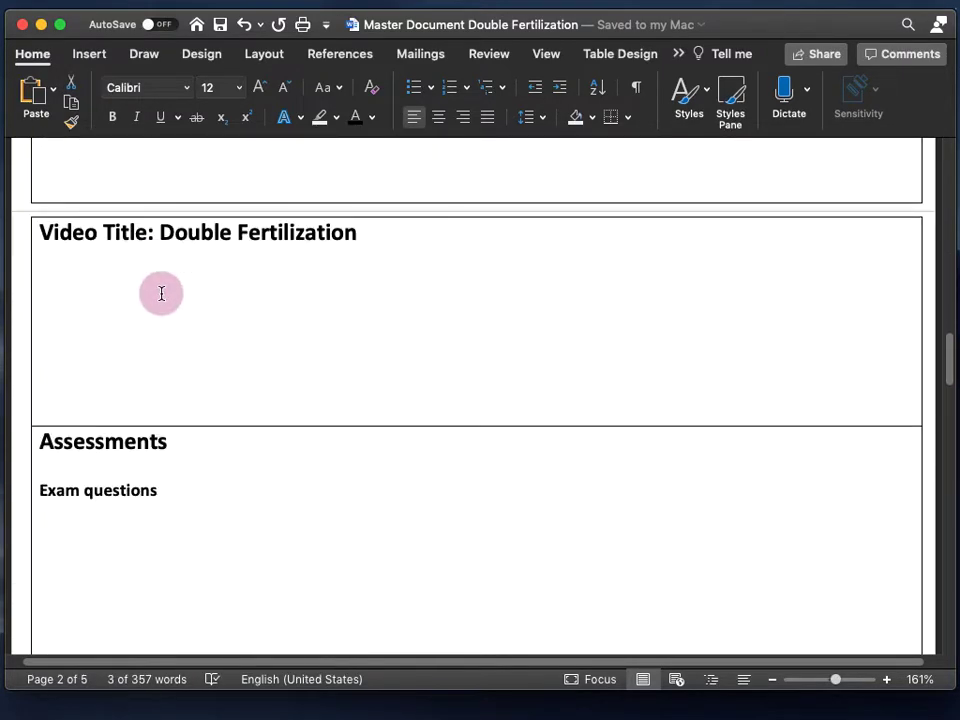
pyautogui.scroll(-3, 140, 330)
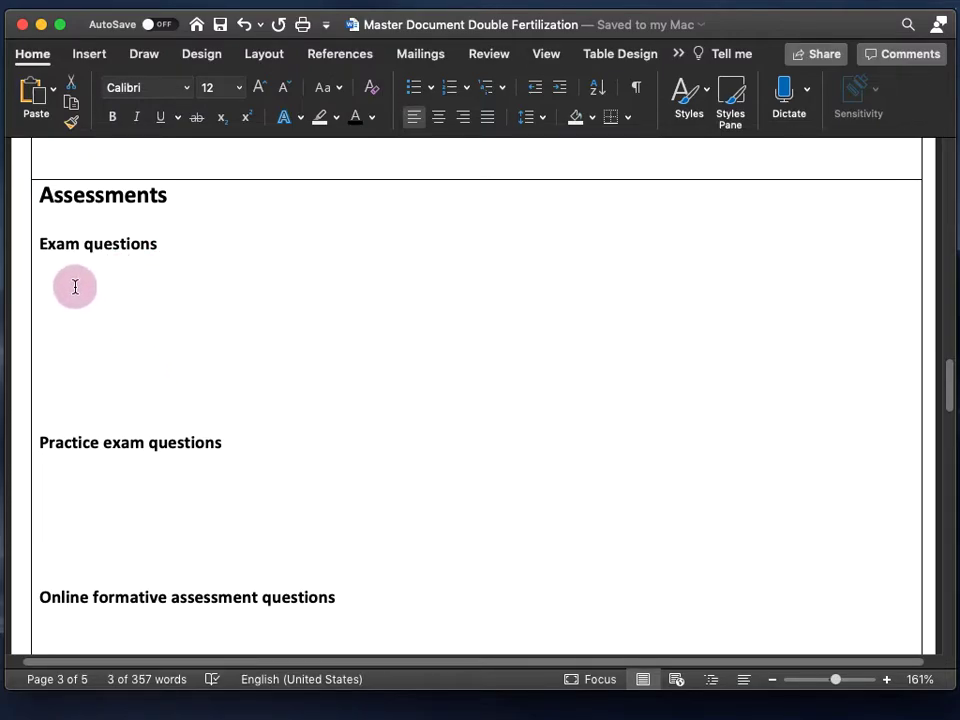
pyautogui.scroll(-3, 190, 350)
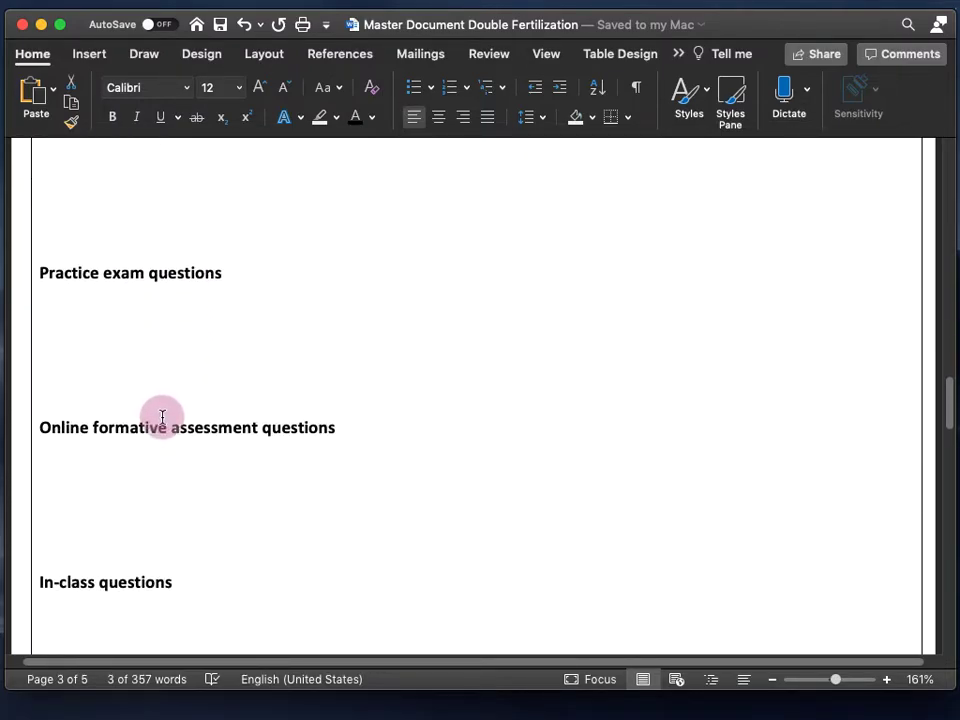
pyautogui.scroll(-4, 182, 411)
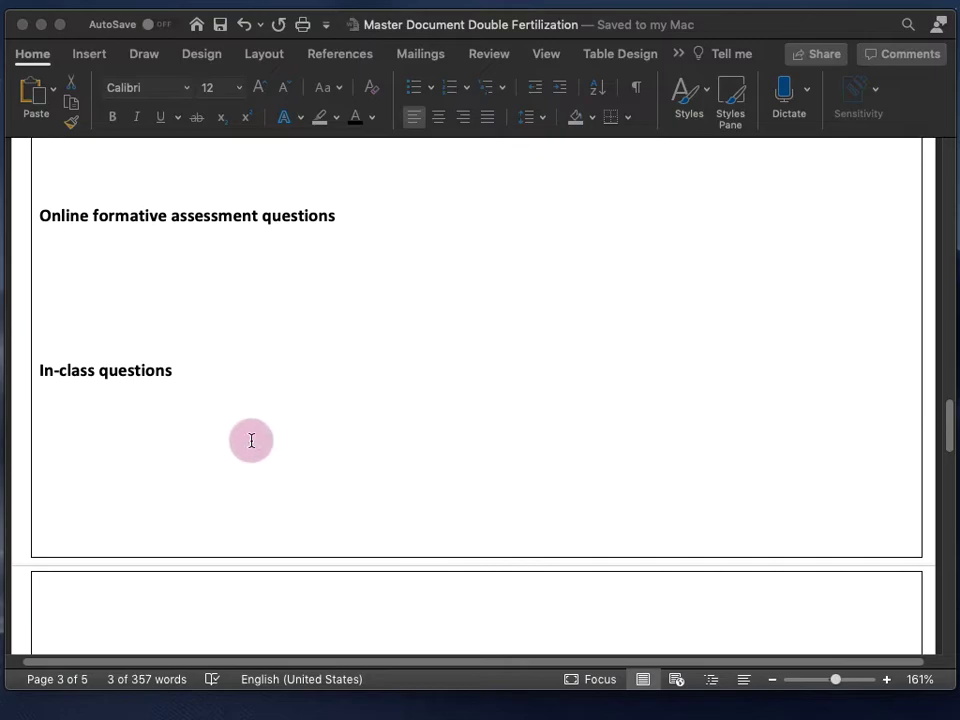
# Step: Replace the Assessments subheadings, from Exam questions through the space below In-class questions, with the copied set of assessment questions
pyautogui.click(152, 431)
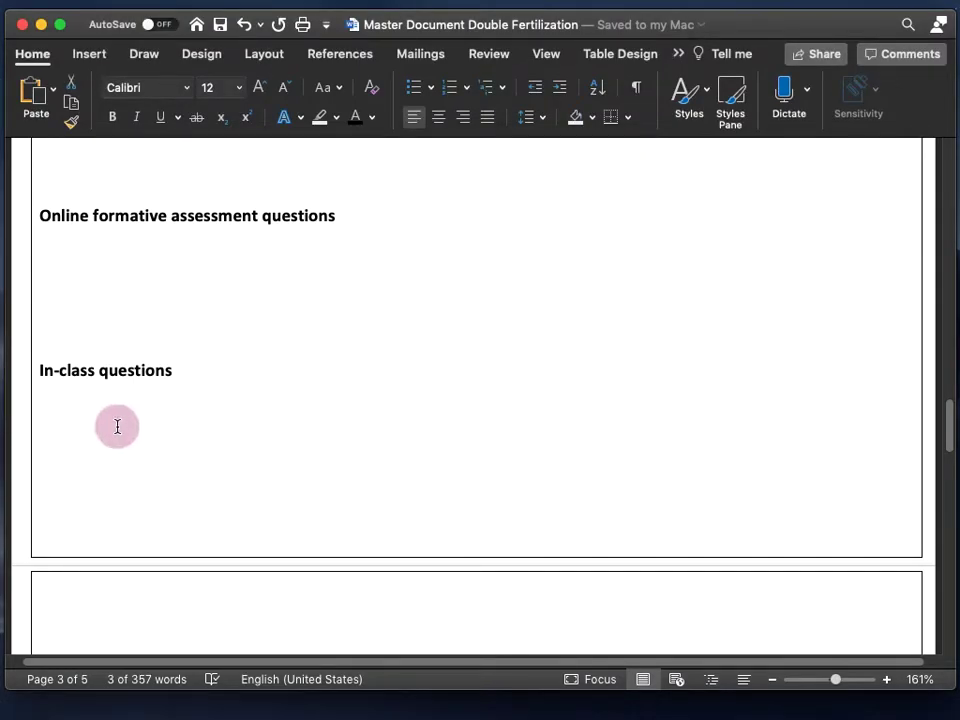
pyautogui.click(101, 458)
pyautogui.scroll(5, 100, 467)
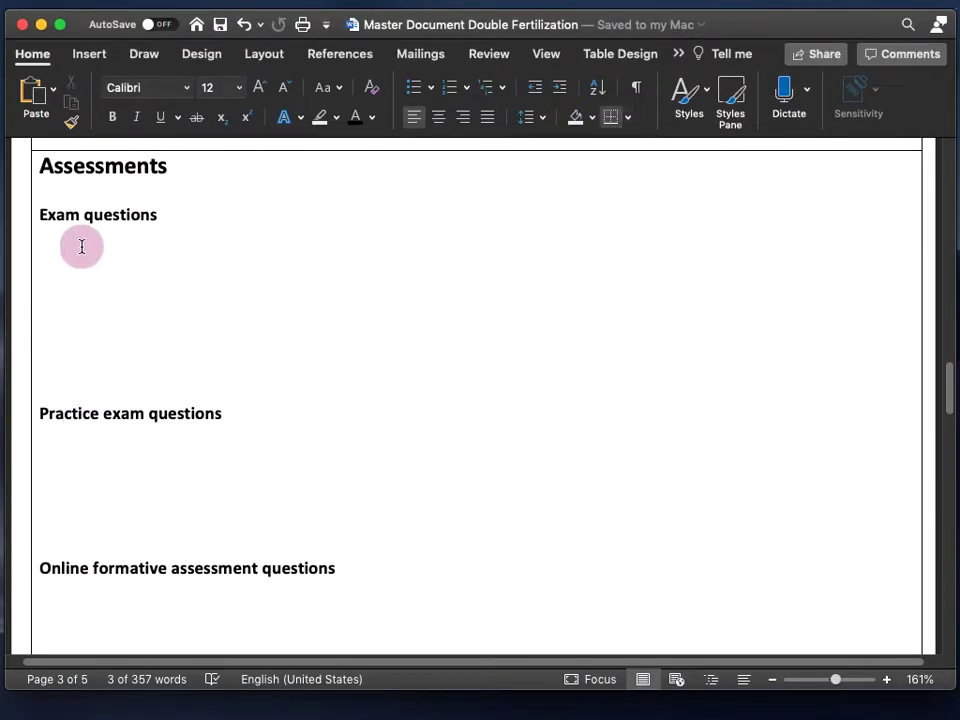
pyautogui.keyDown('shift'); pyautogui.click(41, 222); pyautogui.keyUp('shift')
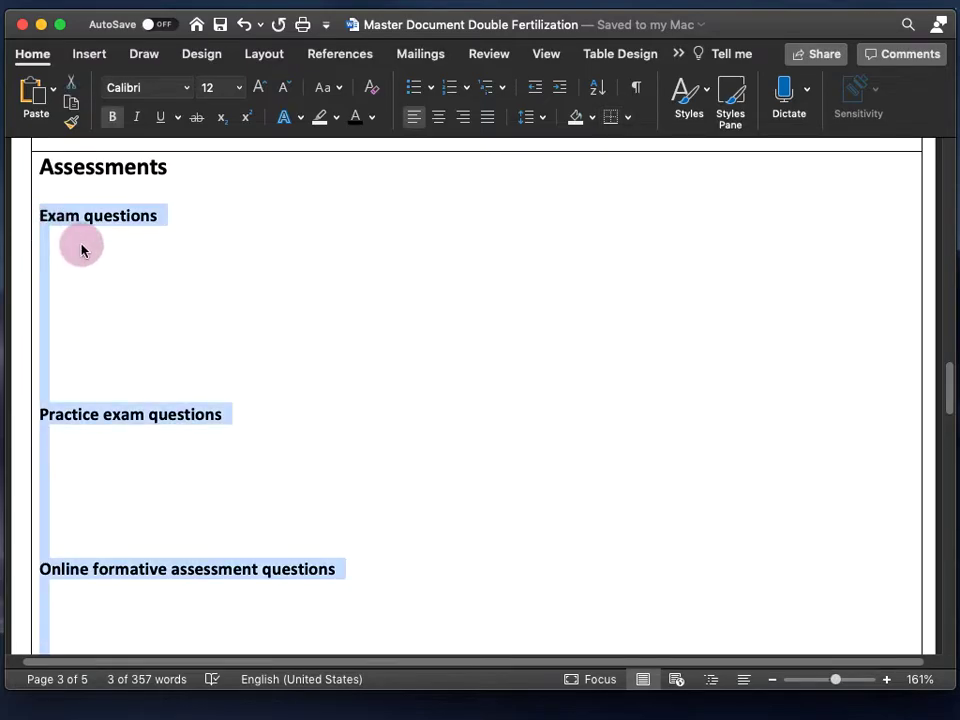
pyautogui.press('super+v')
# Step: Review the cell-function matching question and the LO1 and 2 question on passing on chromosomes, including its bold answers
pyautogui.scroll(3, 155, 444)
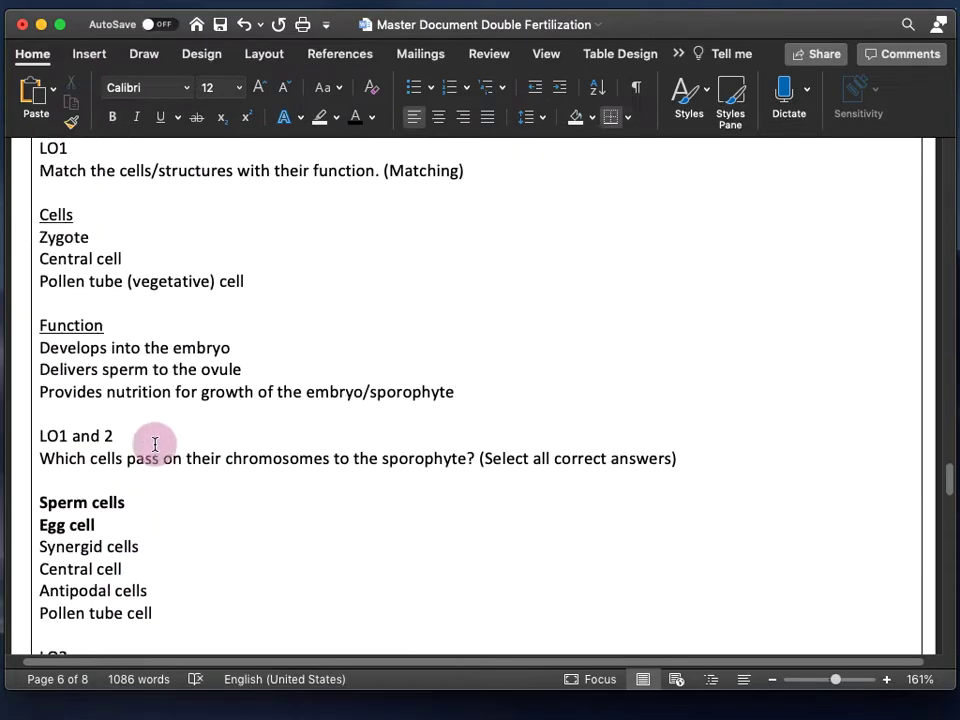
pyautogui.scroll(3, 155, 444)
pyautogui.scroll(-5, 154, 381)
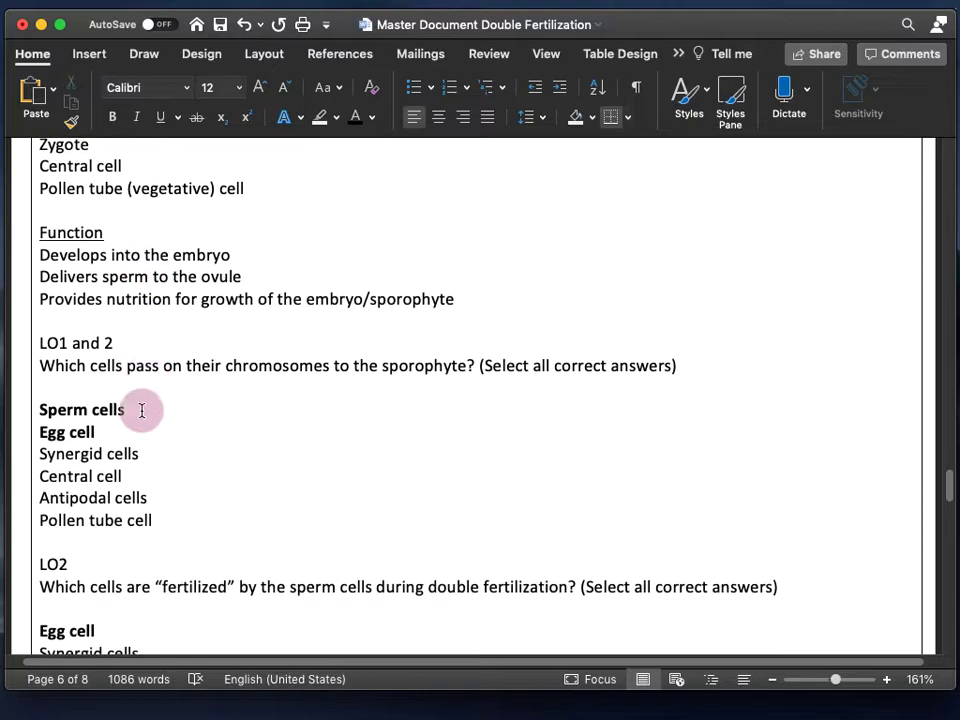
pyautogui.scroll(-2, 146, 419)
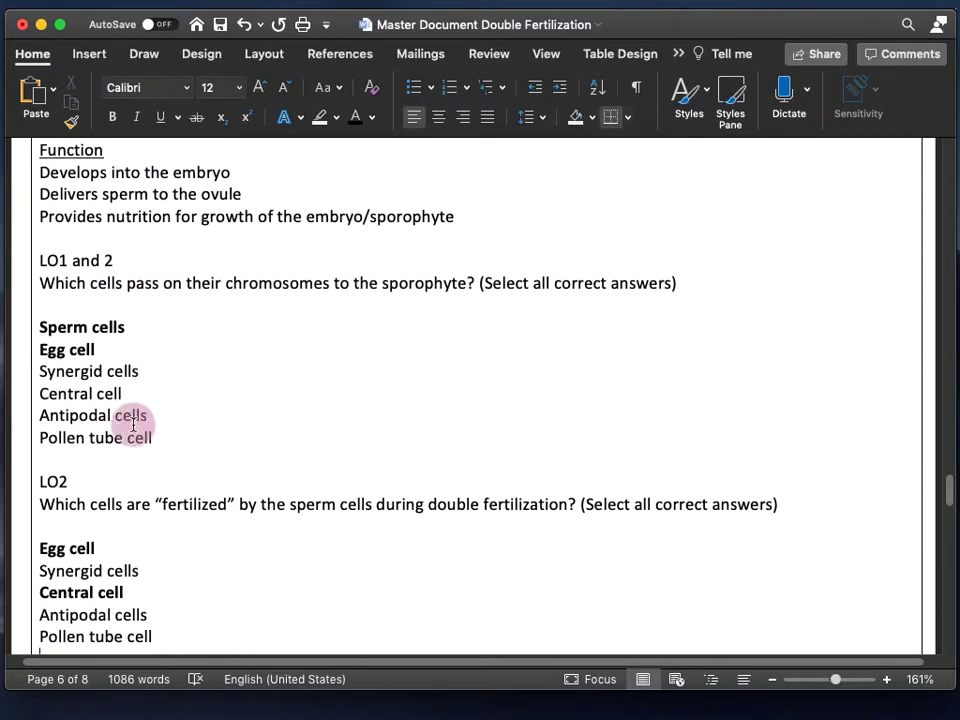
pyautogui.moveTo(121, 345); pyautogui.dragTo(39, 326)
pyautogui.click(127, 347)
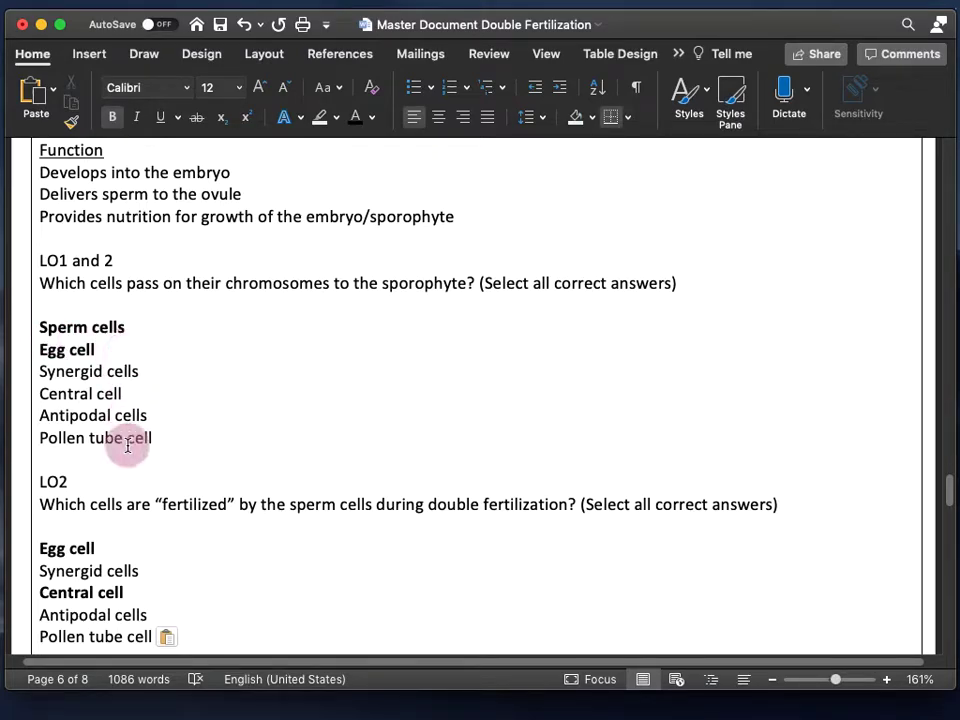
# Step: Examine the LO5 graph-interpretation question with its parts a to d and its learning objective label
pyautogui.scroll(15, 129, 444)
pyautogui.scroll(15, 129, 438)
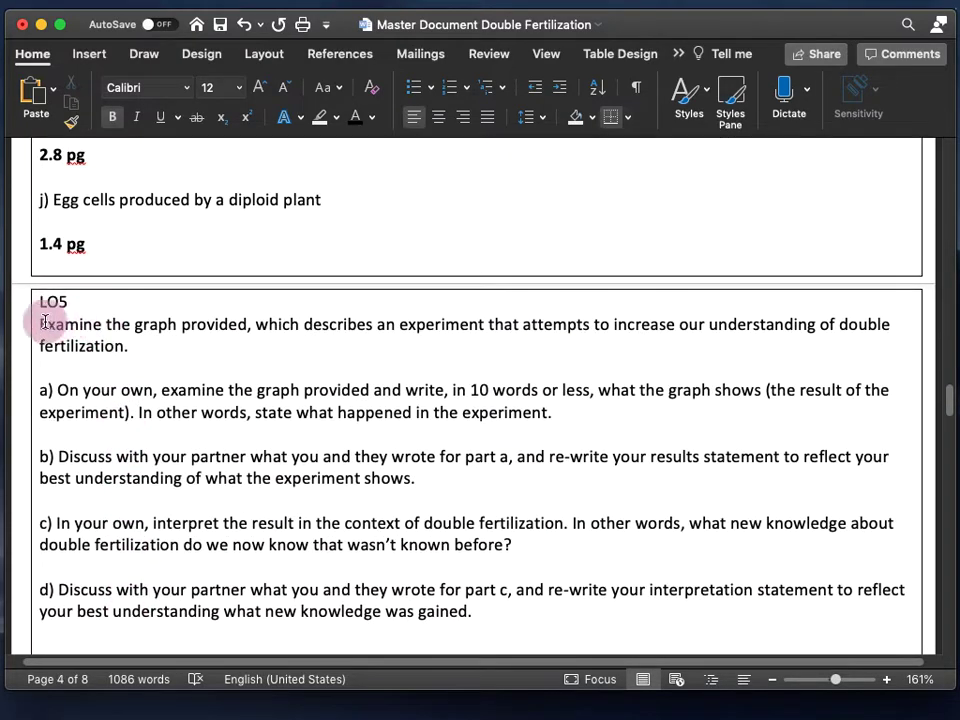
pyautogui.moveTo(40, 324); pyautogui.dragTo(135, 344)
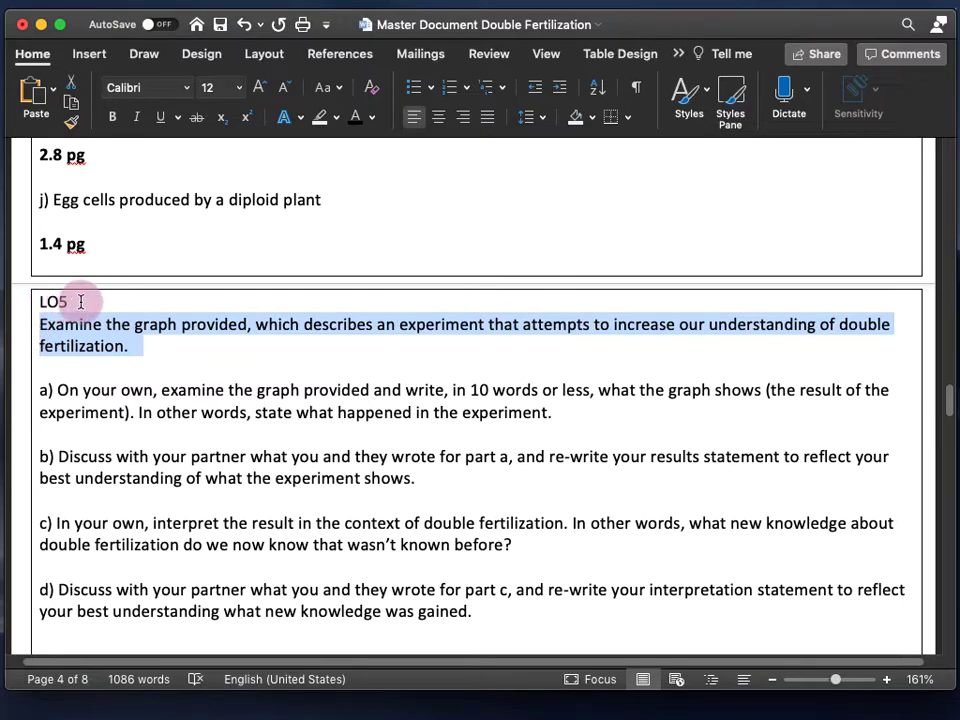
pyautogui.click(48, 305)
pyautogui.doubleClick(48, 305)
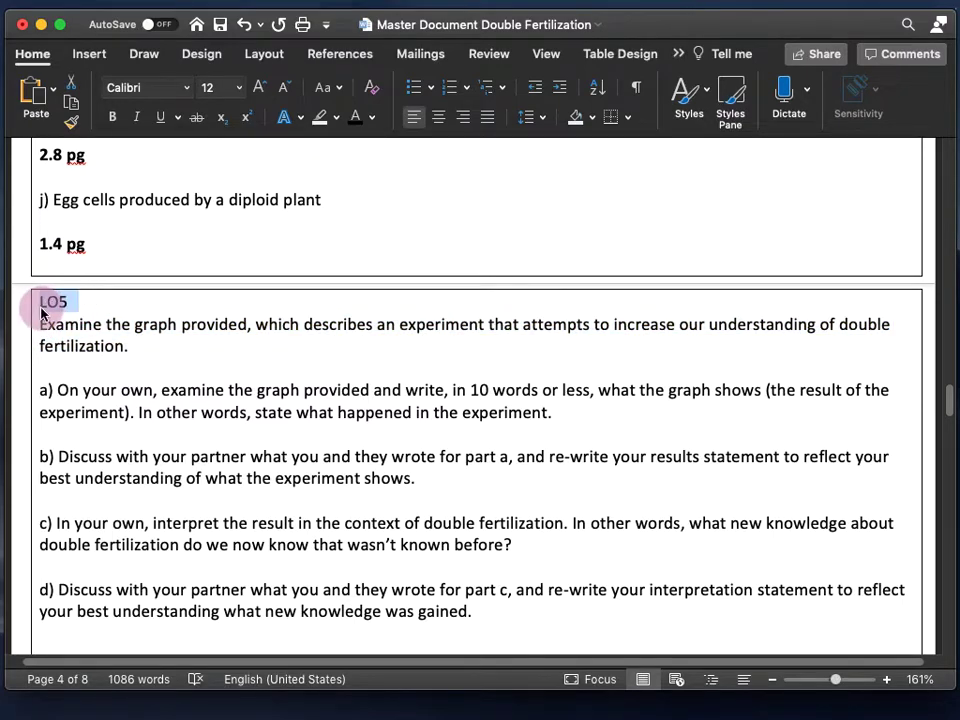
pyautogui.click(110, 347)
pyautogui.moveTo(39, 326); pyautogui.dragTo(491, 608)
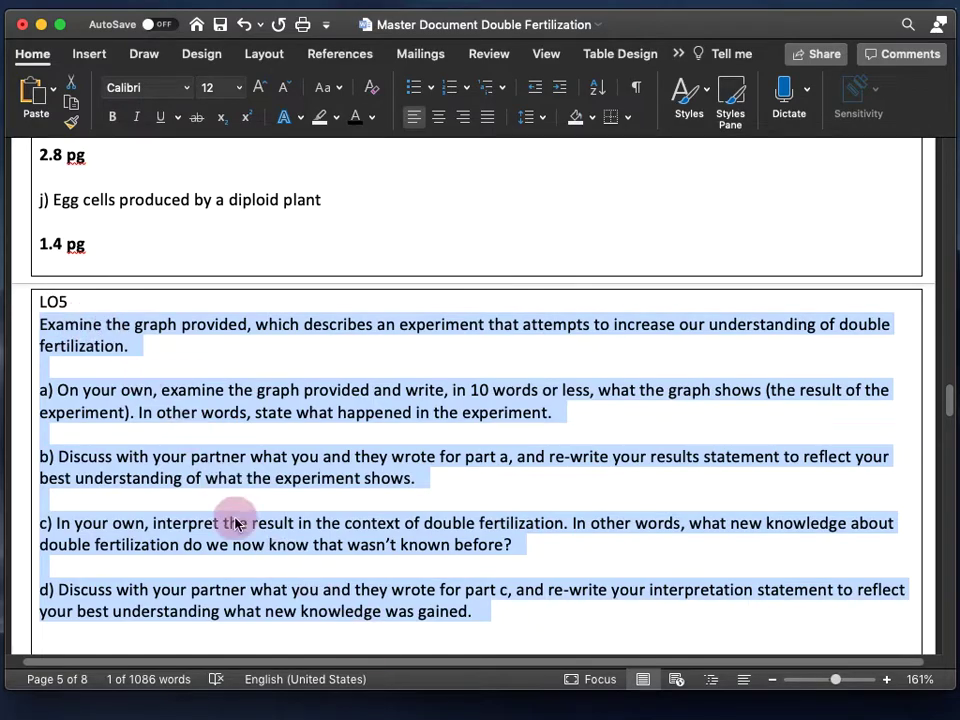
pyautogui.moveTo(86, 300); pyautogui.dragTo(40, 300)
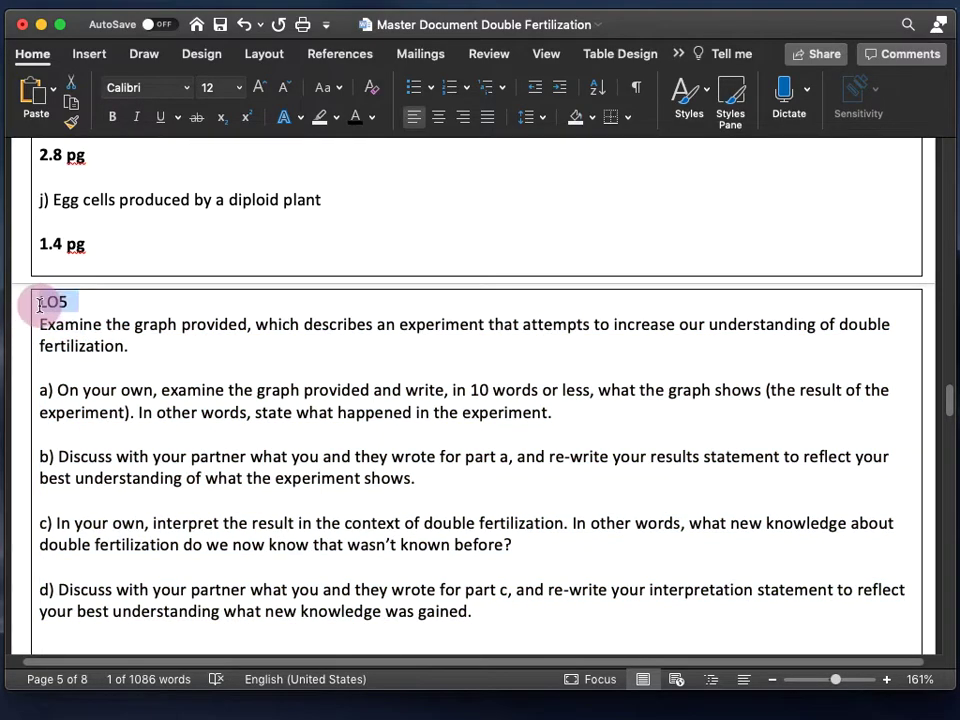
# Step: Check the learning objective labels on the coffee breeder question, the nuclear fusion question and the chromosome number question under Assessments
pyautogui.scroll(15, 75, 430)
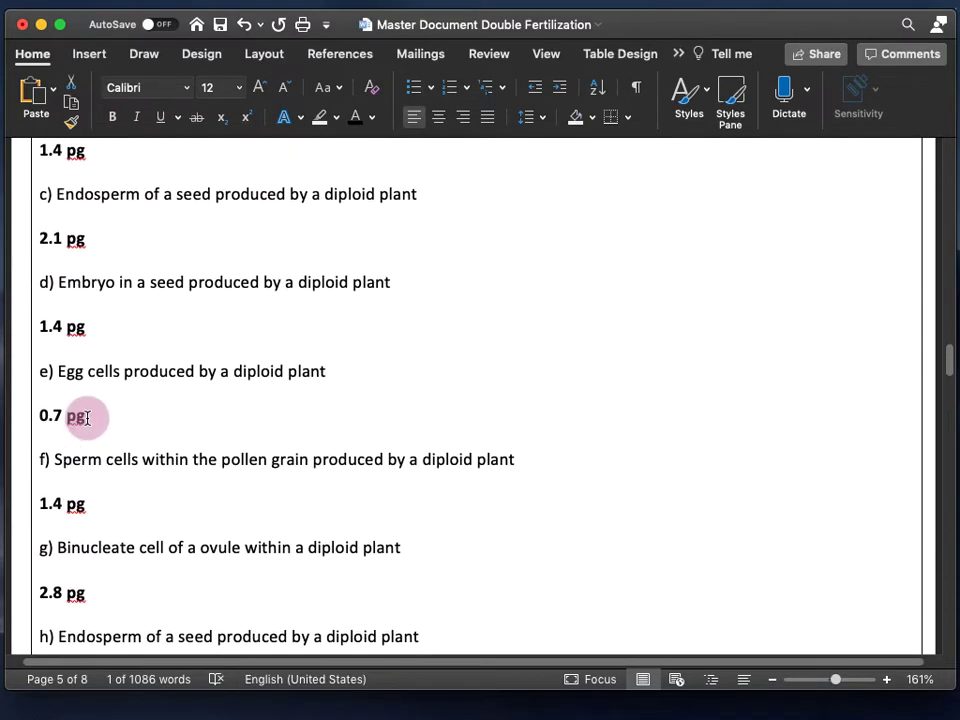
pyautogui.scroll(10, 88, 420)
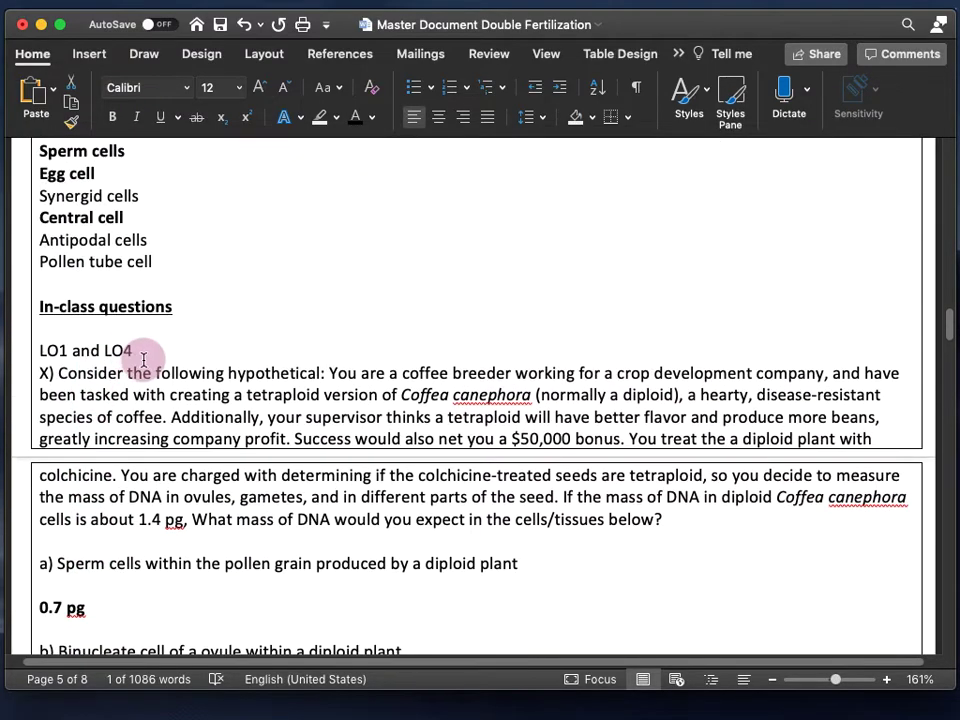
pyautogui.moveTo(112, 350); pyautogui.dragTo(47, 349)
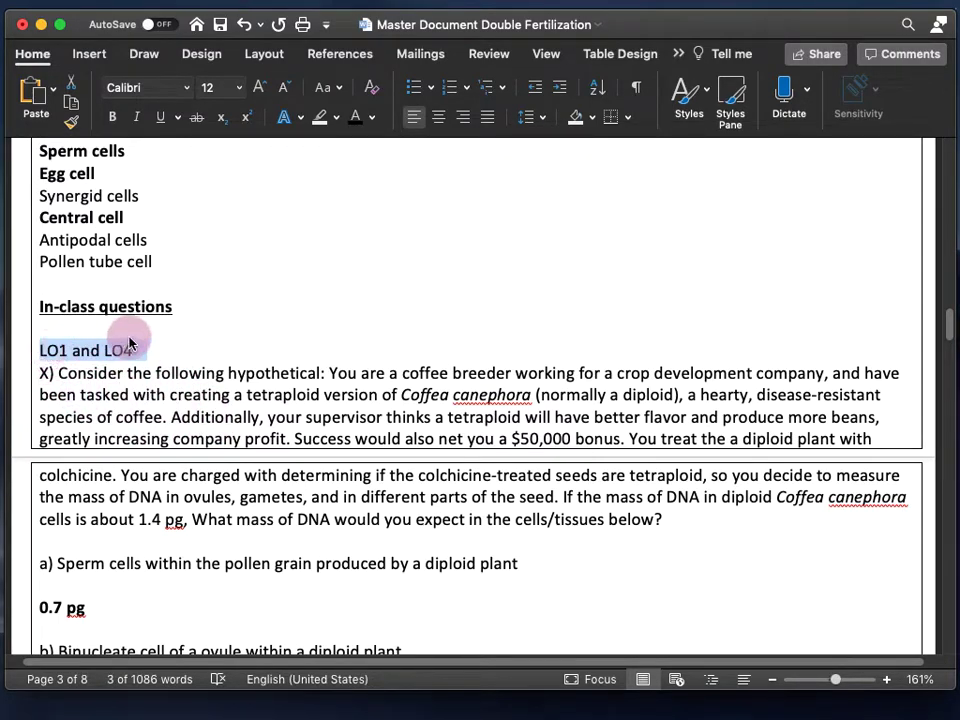
pyautogui.scroll(5, 111, 422)
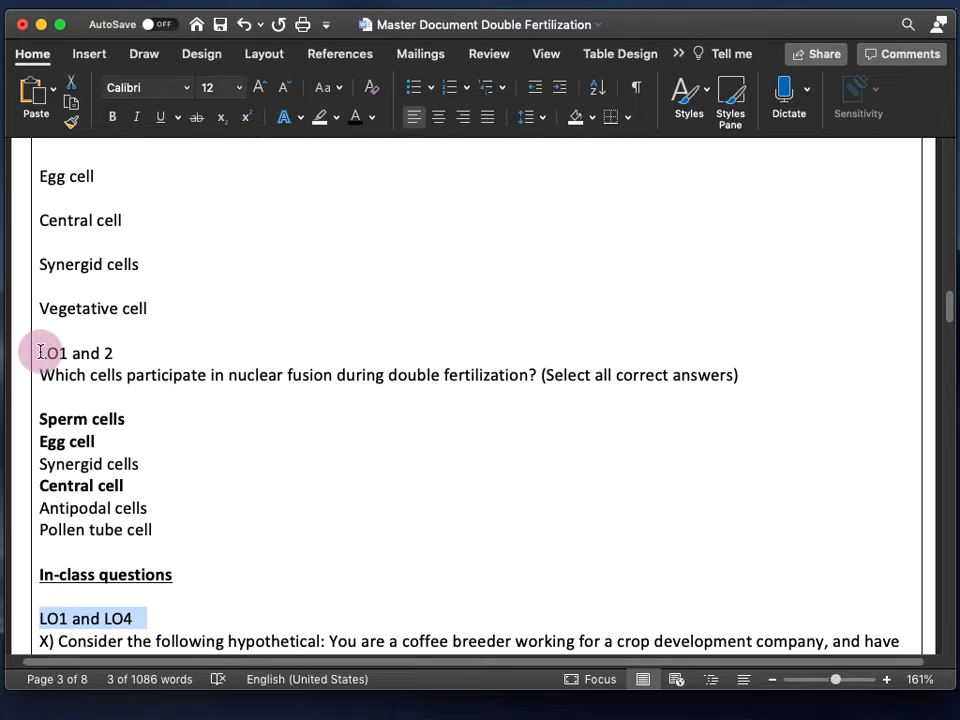
pyautogui.moveTo(40, 352); pyautogui.dragTo(128, 352)
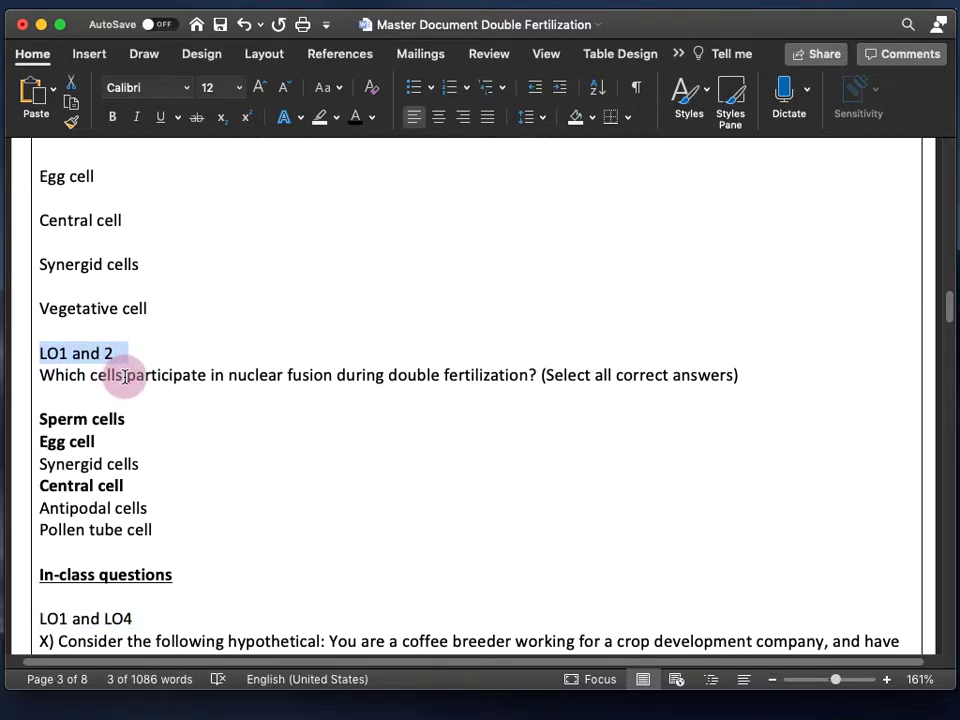
pyautogui.scroll(5, 81, 508)
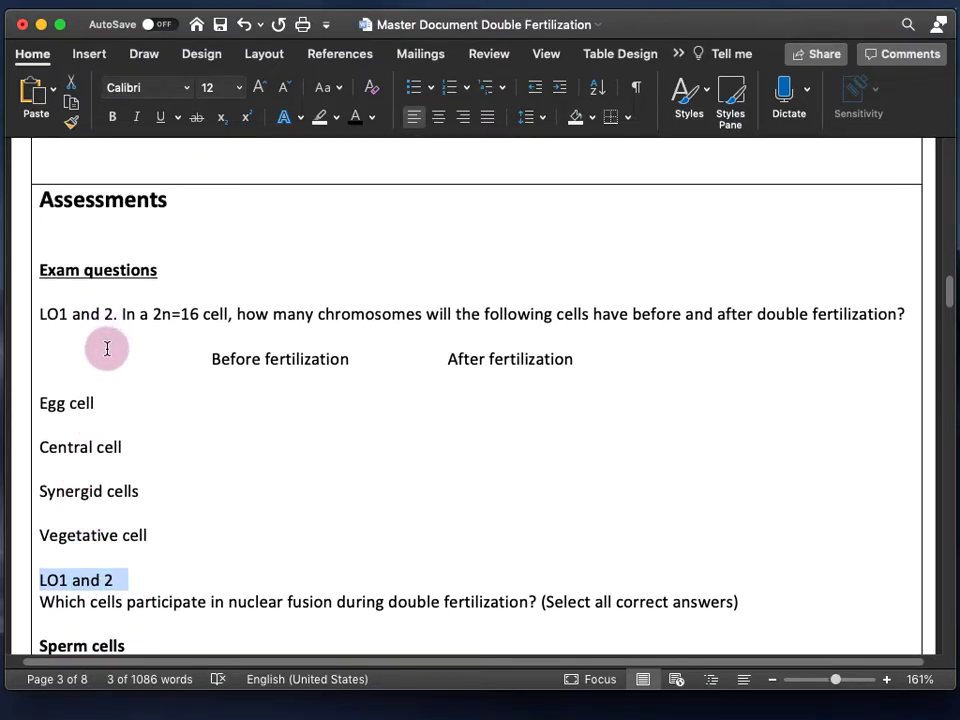
# Step: Find the LO2 in-class question on the central cell/endosperm as a distinct organism, and switch to the Bloom's Taxonomy image to compare its level
pyautogui.scroll(-5, 107, 347)
pyautogui.scroll(-6, 118, 293)
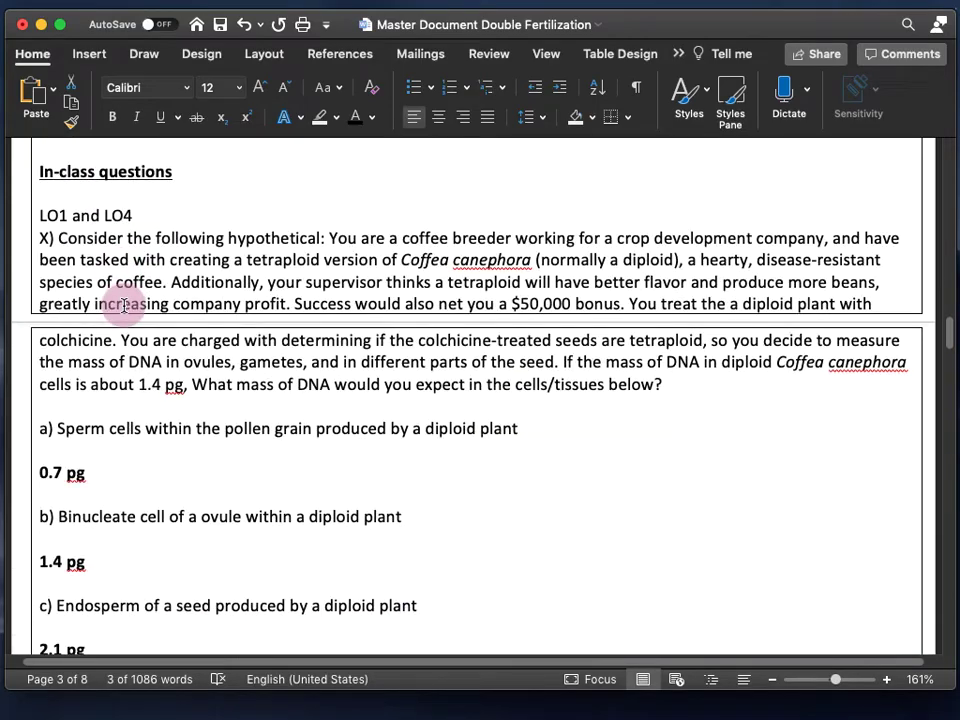
pyautogui.scroll(-9, 124, 268)
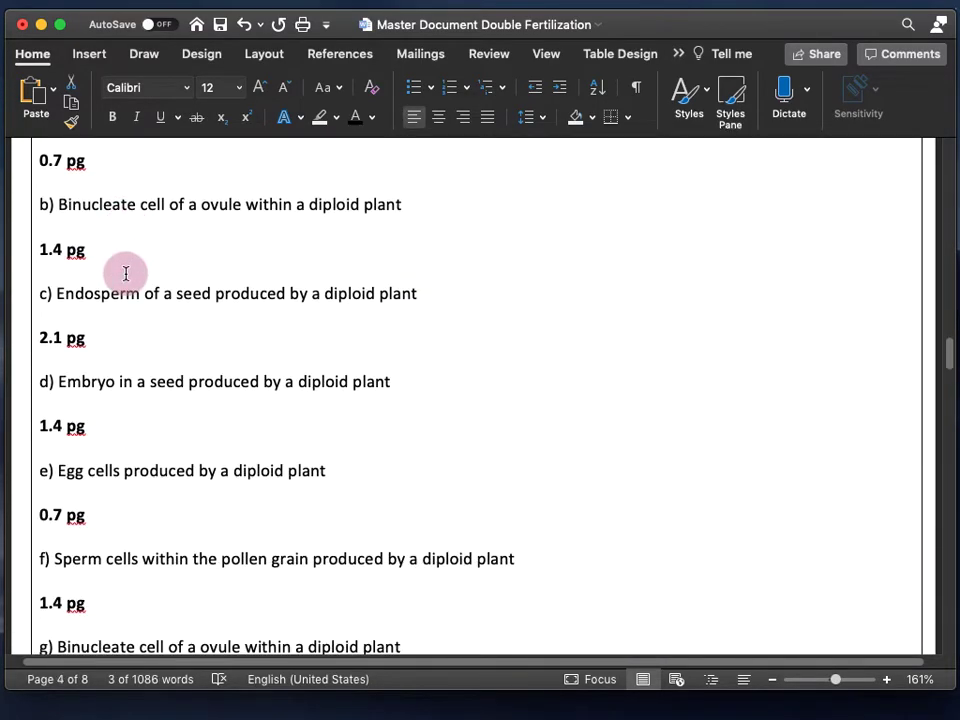
pyautogui.scroll(-10, 120, 337)
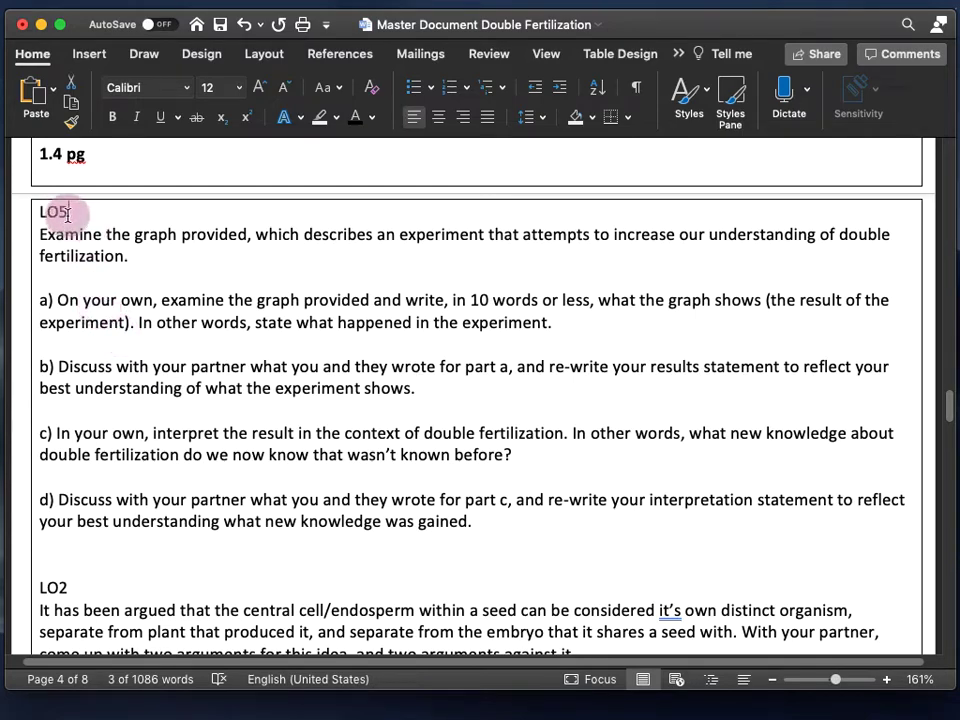
pyautogui.scroll(-3, 117, 320)
pyautogui.scroll(-1, 110, 330)
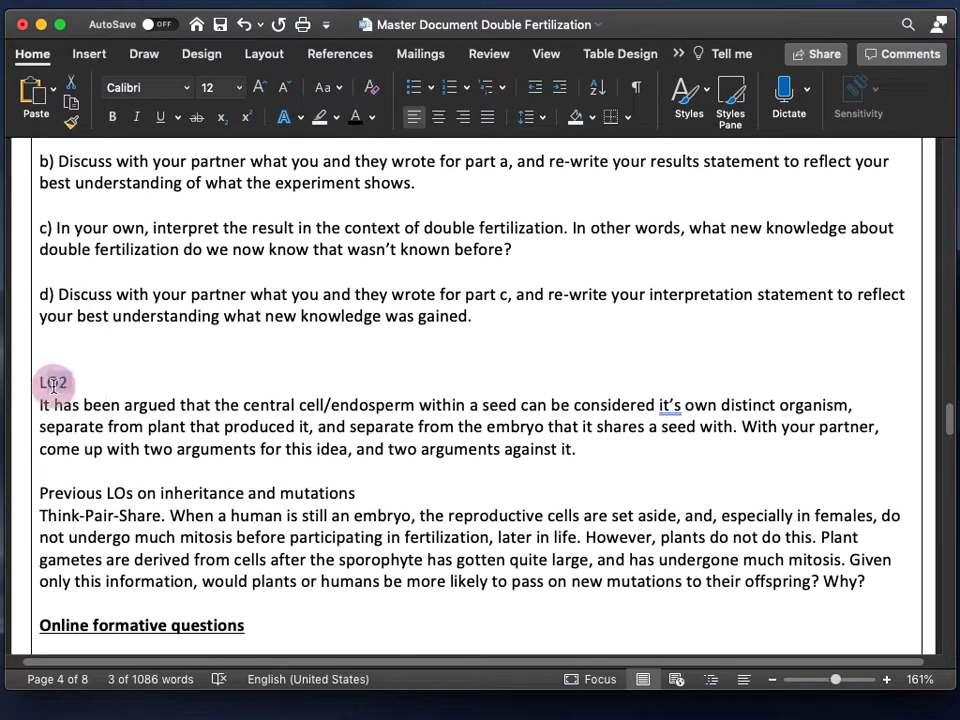
pyautogui.moveTo(65, 390); pyautogui.dragTo(118, 373)
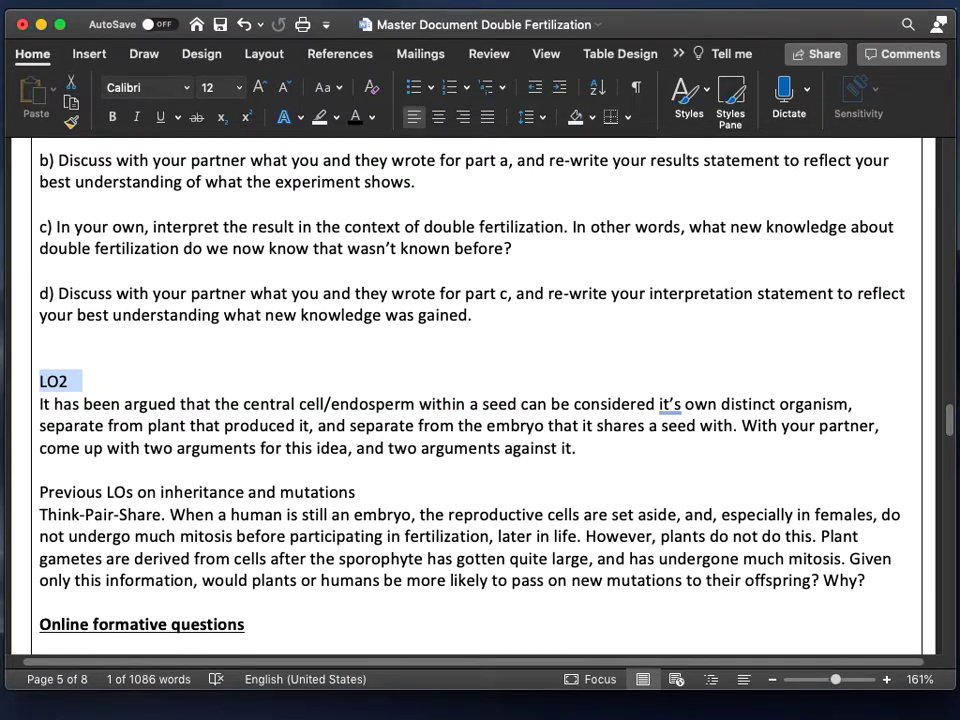
pyautogui.press('super+Tab')
pyautogui.moveTo(604, 154); pyautogui.dragTo(744, 139)
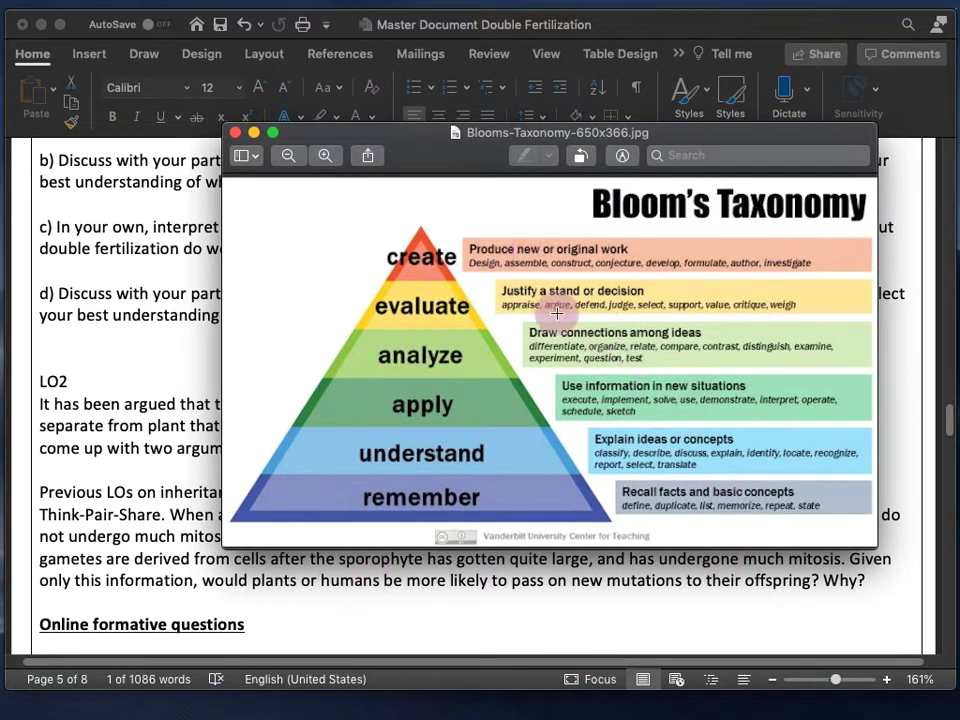
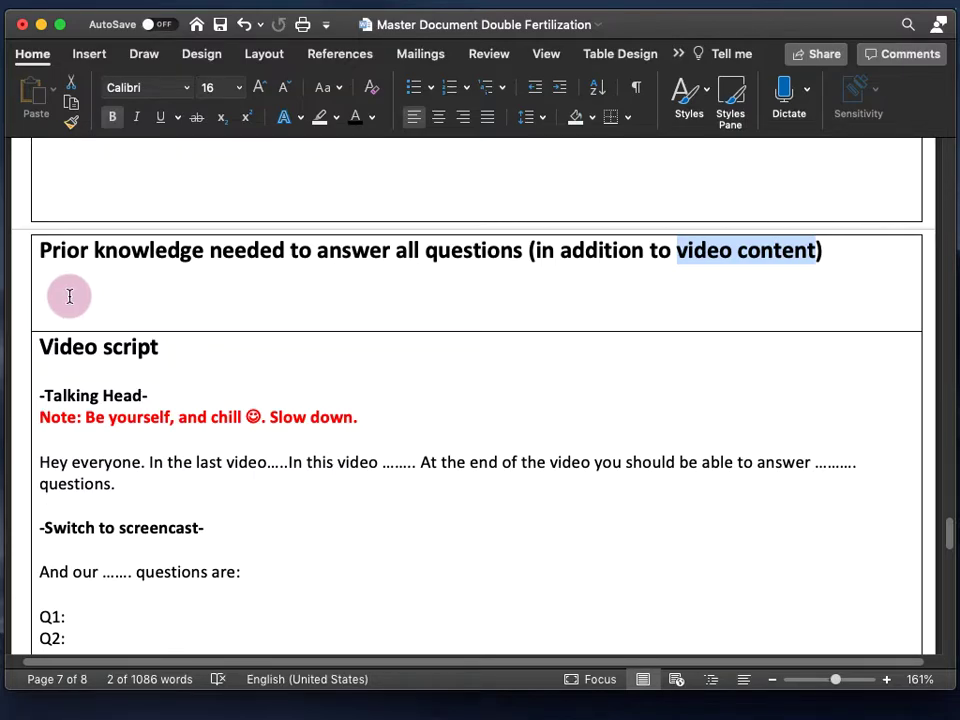
# Step: Paste the copied topic list, from pollen structure to somatic vs. germline mutations, under the heading Prior knowledge needed to answer all questions
pyautogui.moveTo(43, 250); pyautogui.dragTo(316, 252)
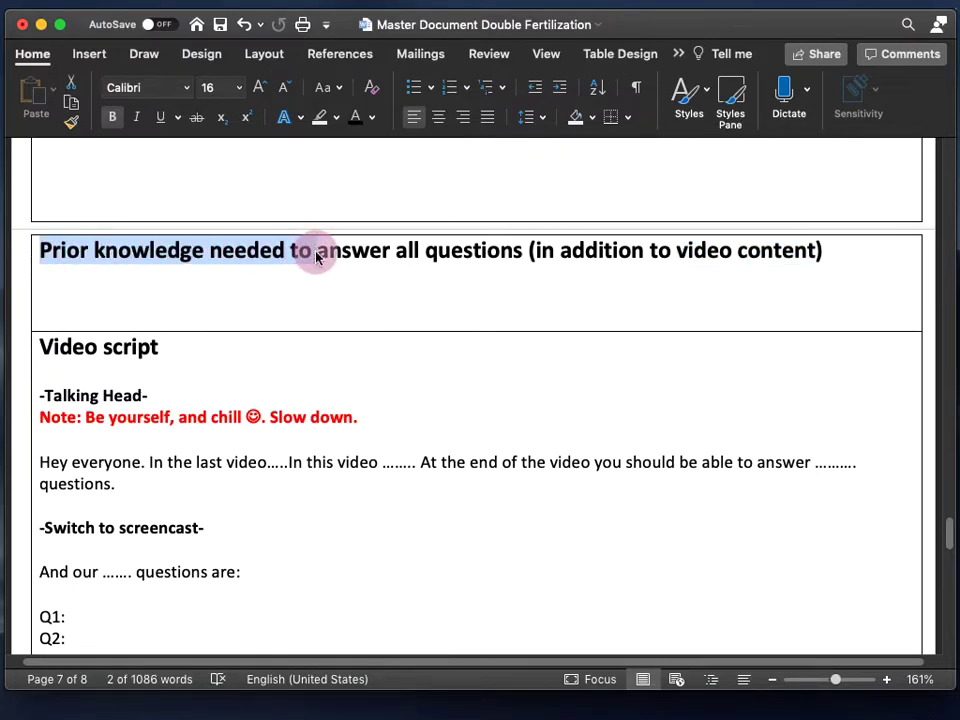
pyautogui.moveTo(530, 250); pyautogui.dragTo(822, 251)
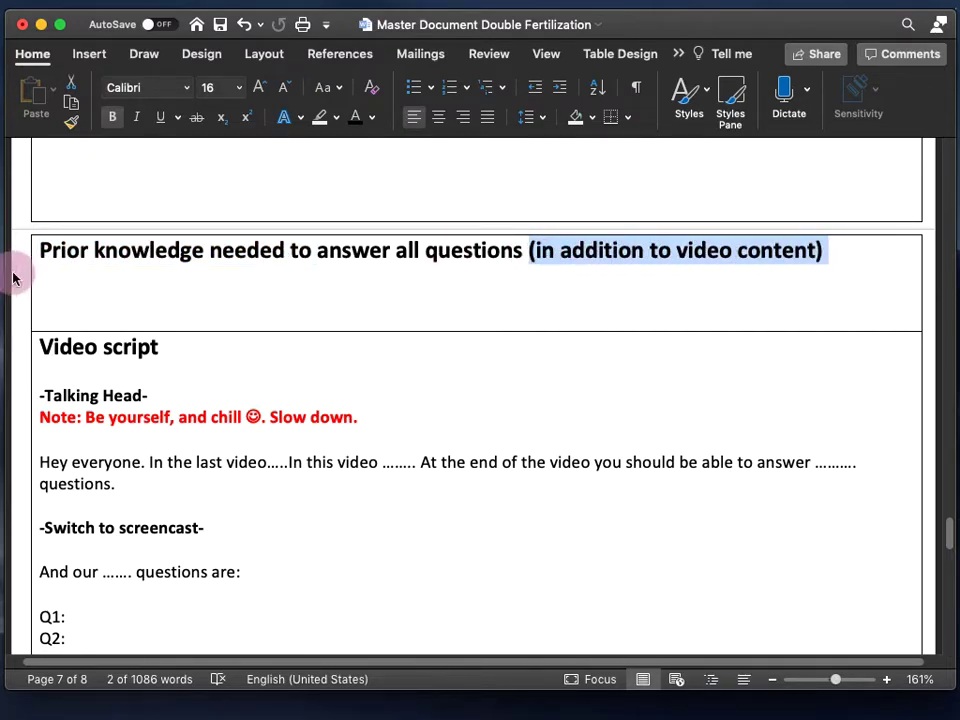
pyautogui.click(62, 283)
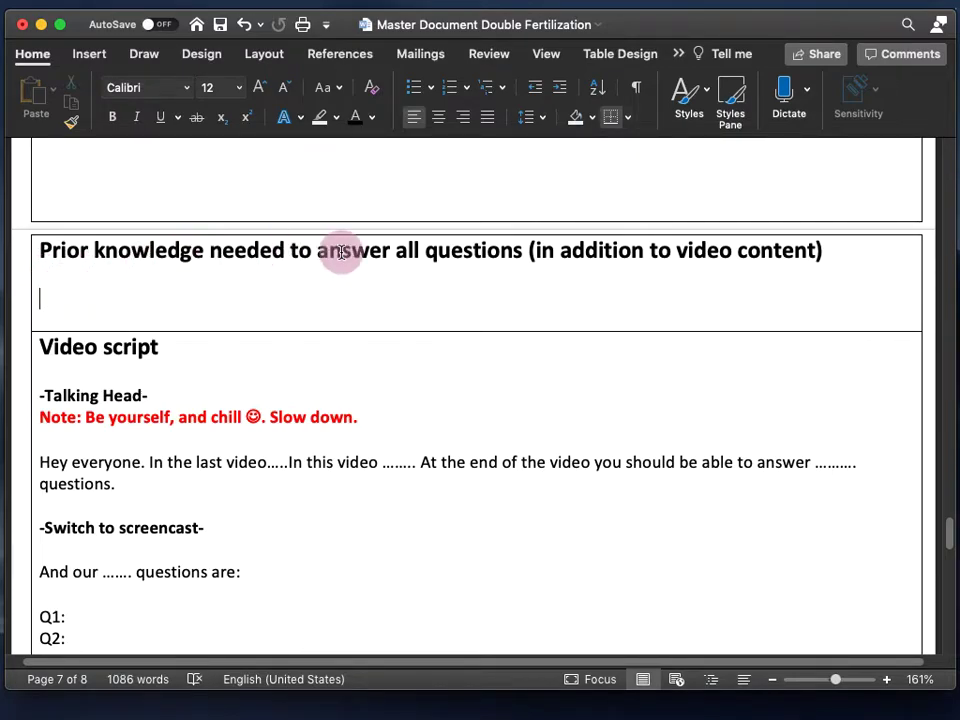
pyautogui.click(834, 252)
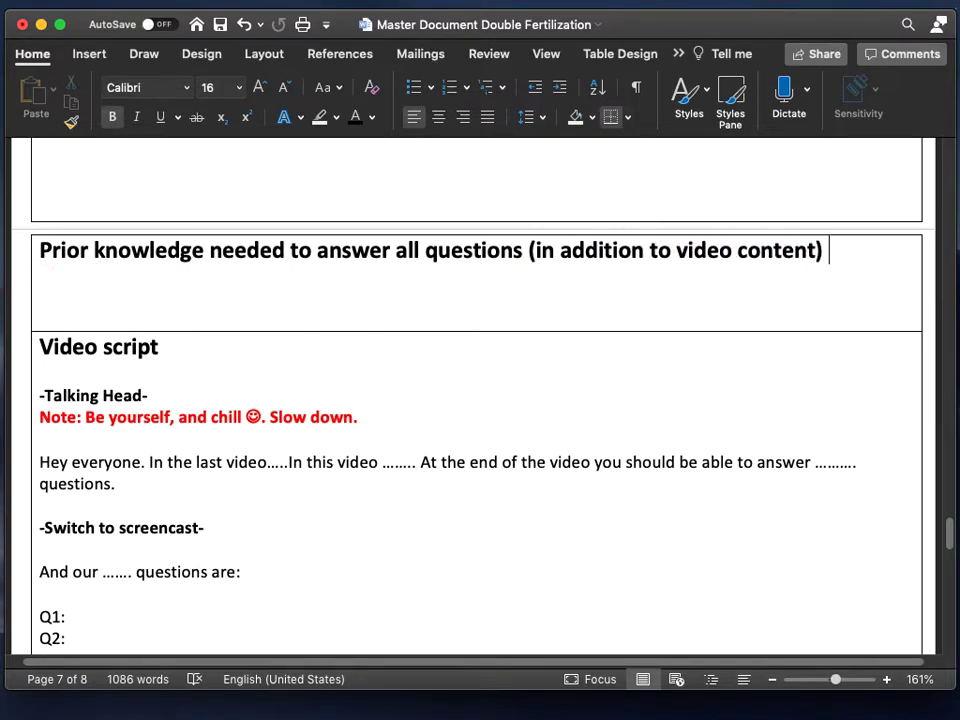
pyautogui.click(76, 278)
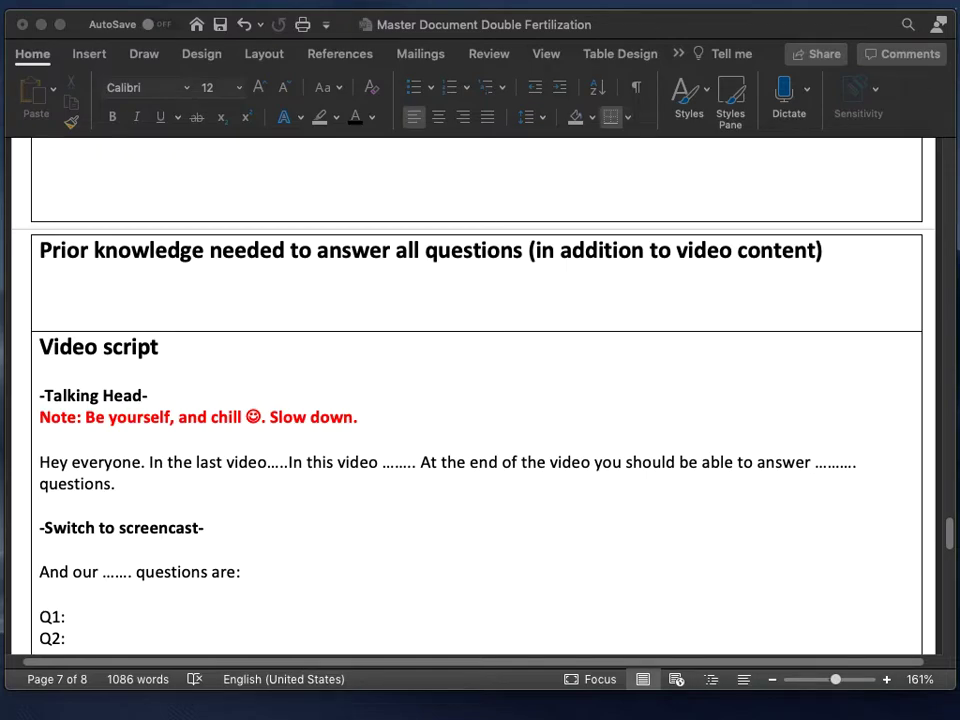
pyautogui.write('Pollen structure and cells within pollen grain: Covered in previous video, review SCs and VC. Ovule structure and cells within ovule: Covered in previous video, review CC and egg cell. Nuclear fusion: Covered in previous video Parts of the flower: Covered in previous video How DNA mass corresponds to ploidy What a sporophyte is What a gametophyte is Inheritance of somatic mutations vs. germline mutations')
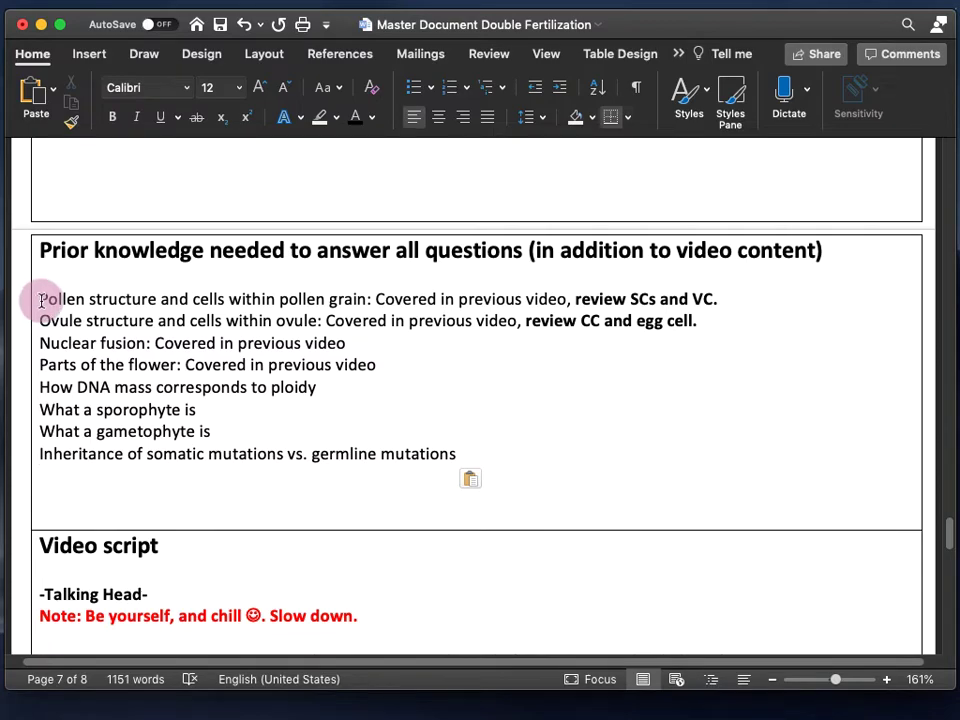
# Step: Review the prior knowledge list as a whole, including its entry on the parts of the flower
pyautogui.moveTo(42, 299); pyautogui.dragTo(481, 456)
pyautogui.click(481, 456)
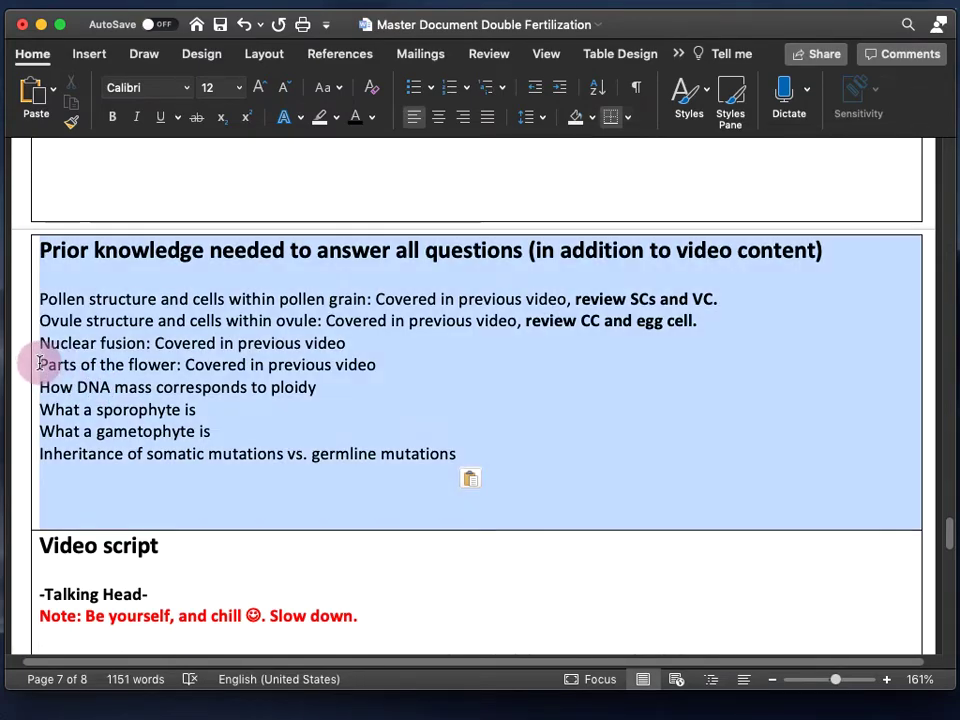
pyautogui.click(40, 366)
pyautogui.click(114, 364)
pyautogui.moveTo(43, 364); pyautogui.dragTo(377, 364)
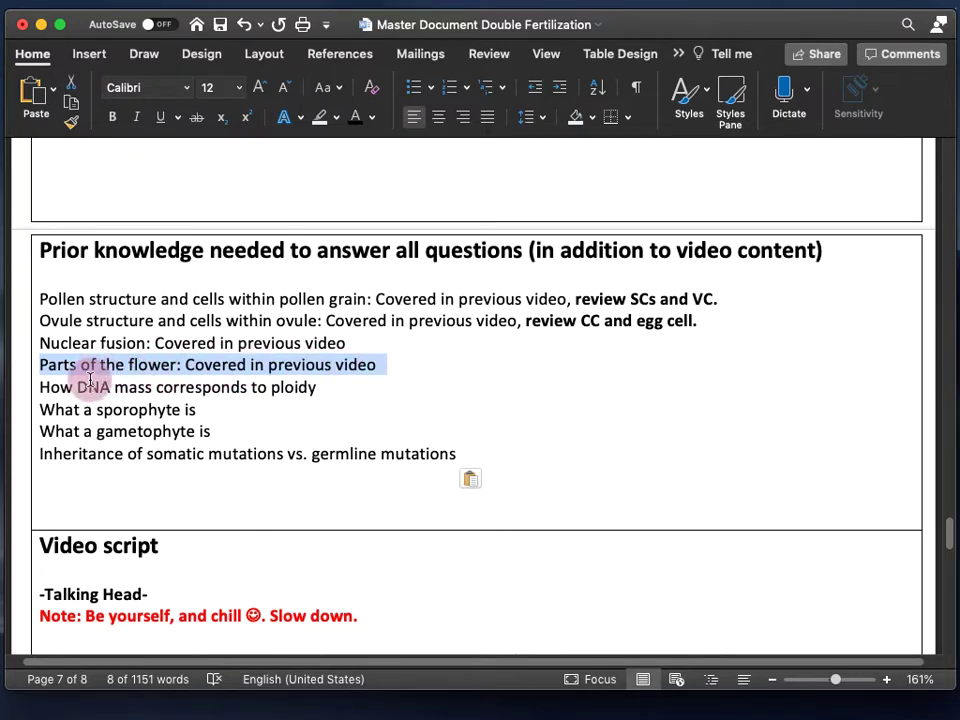
# Step: Examine the pollen and ovule structure entries with their previous-video notes and bold review reminders, finishing with the full prior knowledge list
pyautogui.click(52, 300)
pyautogui.moveTo(52, 300); pyautogui.dragTo(720, 318)
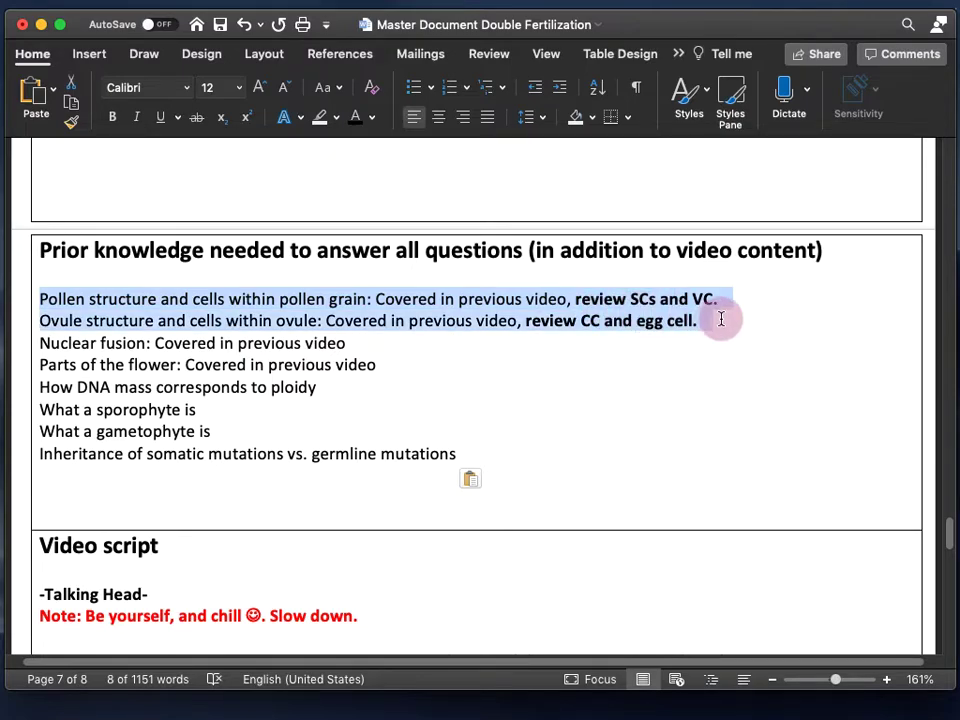
pyautogui.click(43, 299)
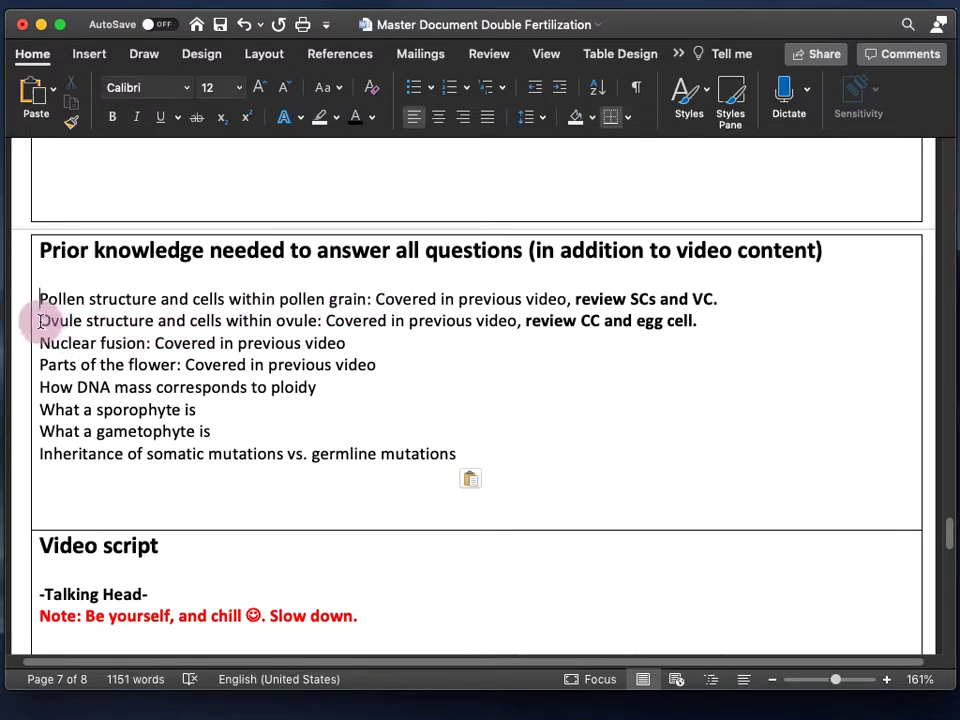
pyautogui.moveTo(39, 321); pyautogui.dragTo(330, 321)
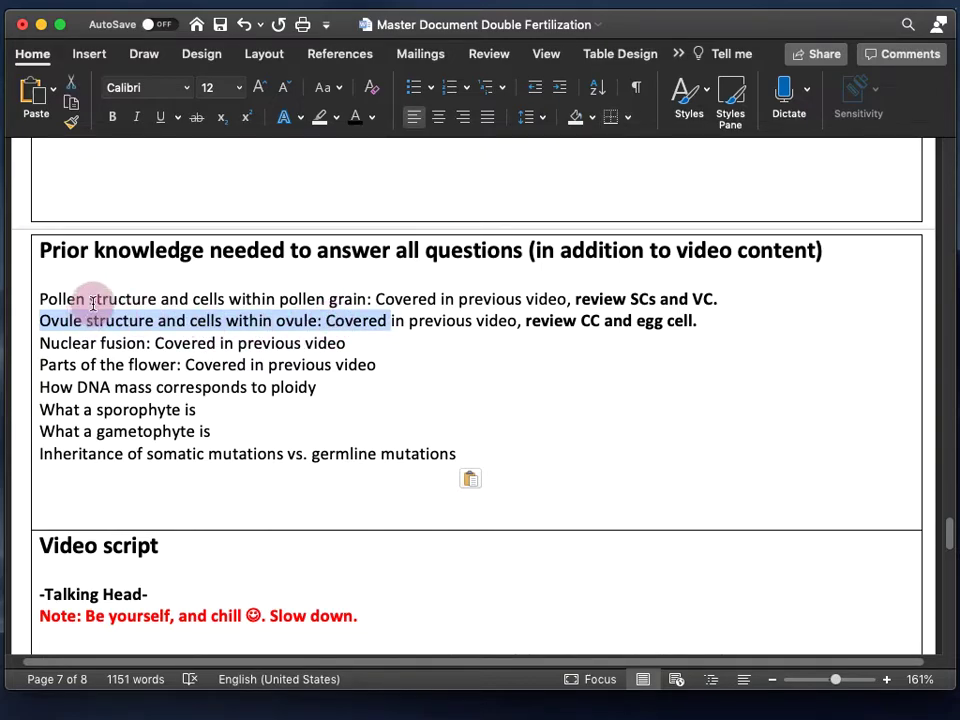
pyautogui.moveTo(376, 302); pyautogui.dragTo(568, 300)
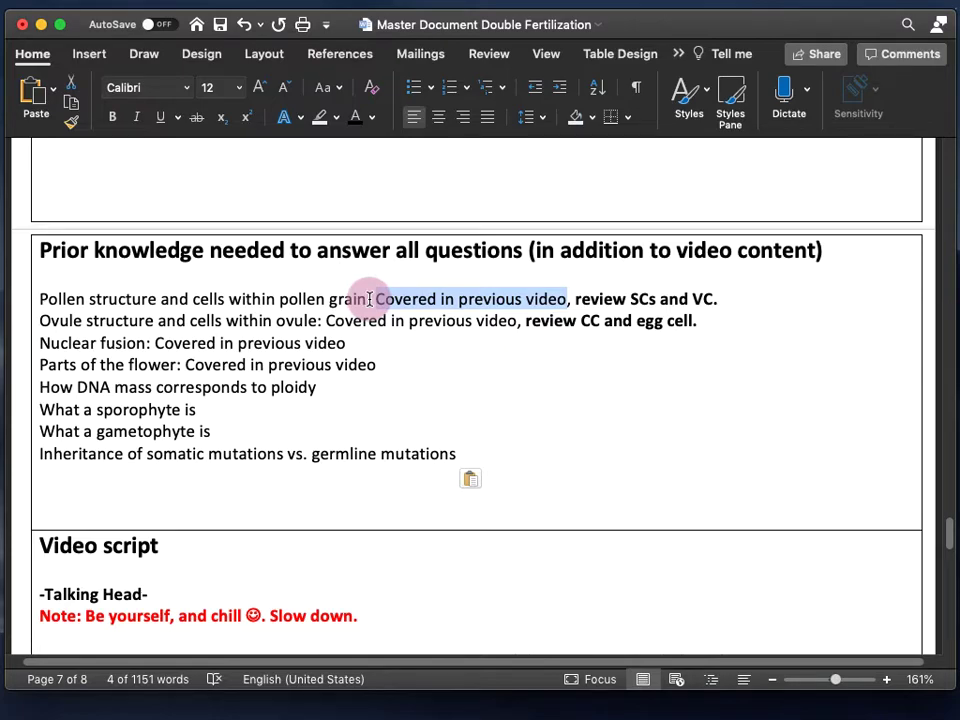
pyautogui.click(333, 320)
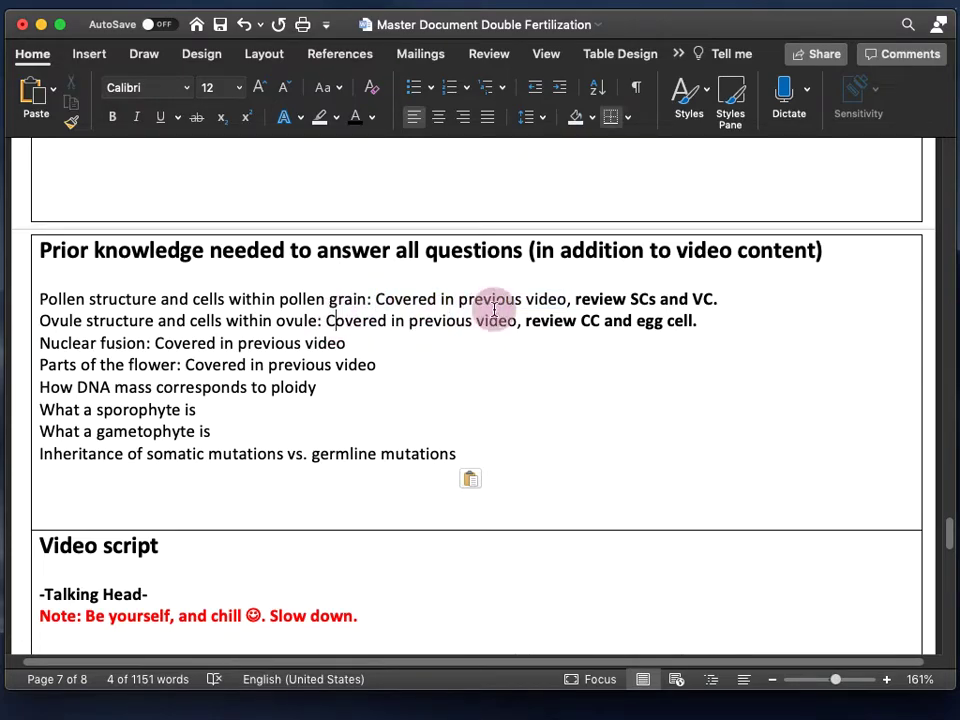
pyautogui.moveTo(576, 298); pyautogui.dragTo(729, 294)
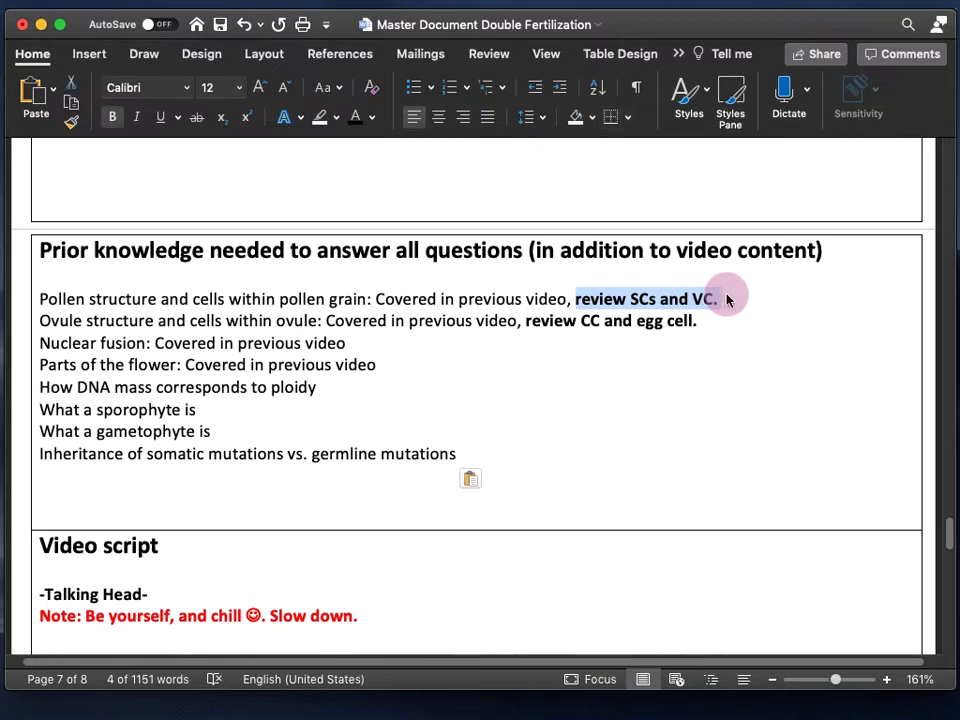
pyautogui.moveTo(526, 320); pyautogui.dragTo(697, 320)
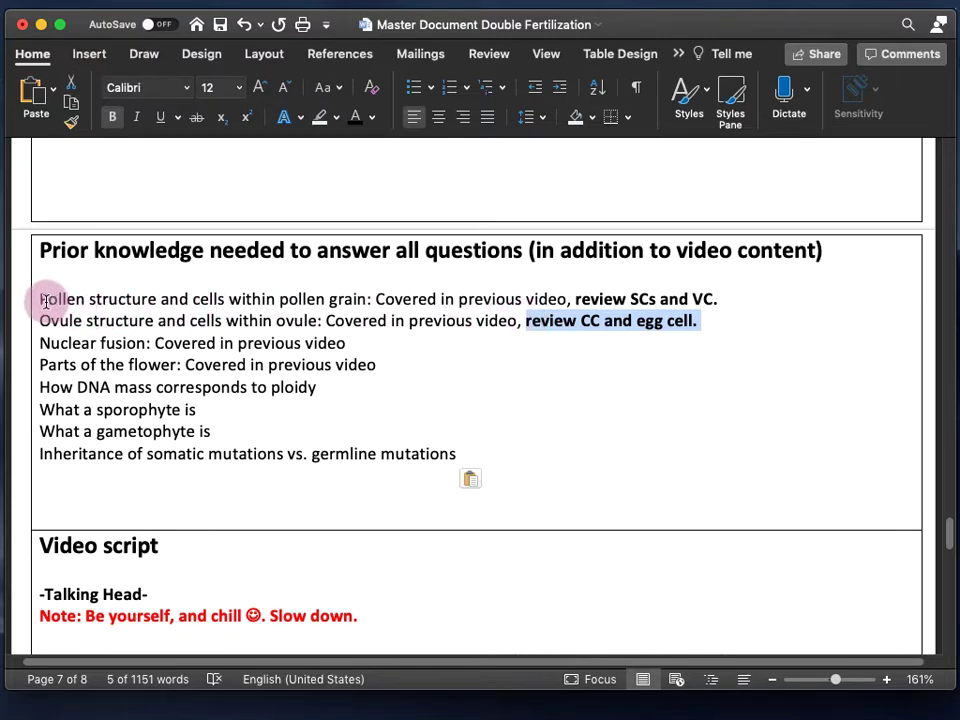
pyautogui.moveTo(40, 299); pyautogui.dragTo(712, 321)
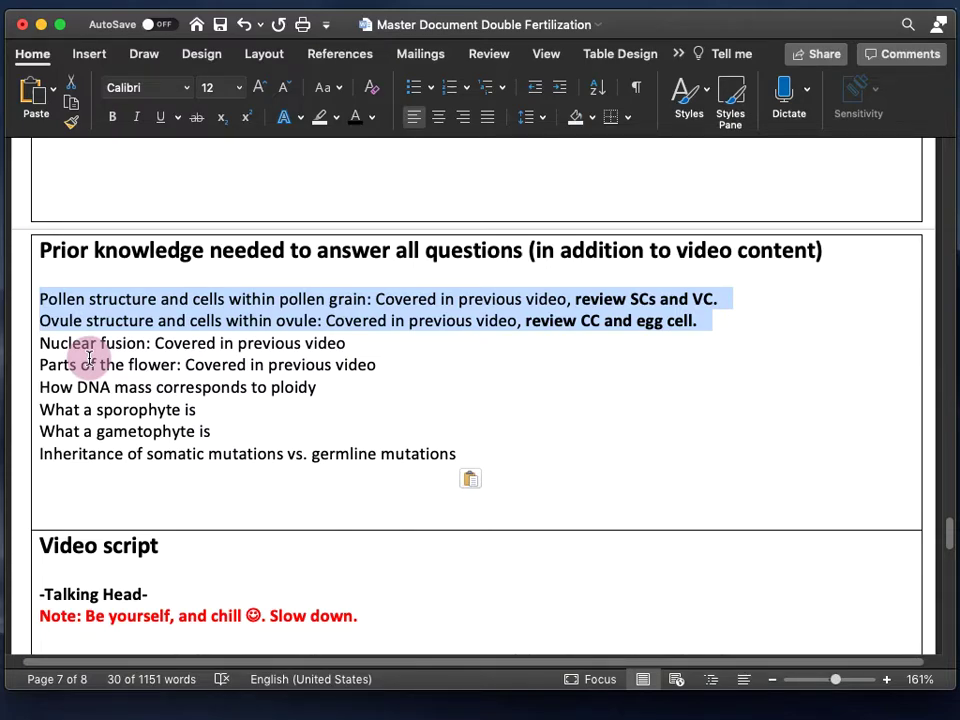
pyautogui.click(80, 346)
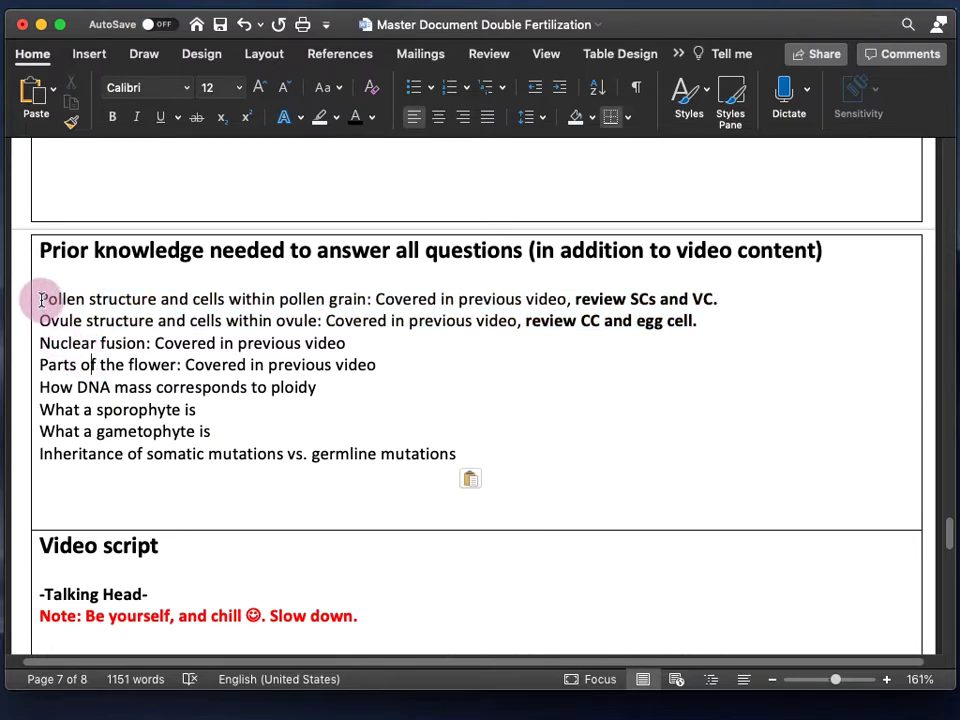
pyautogui.moveTo(43, 300); pyautogui.dragTo(485, 458)
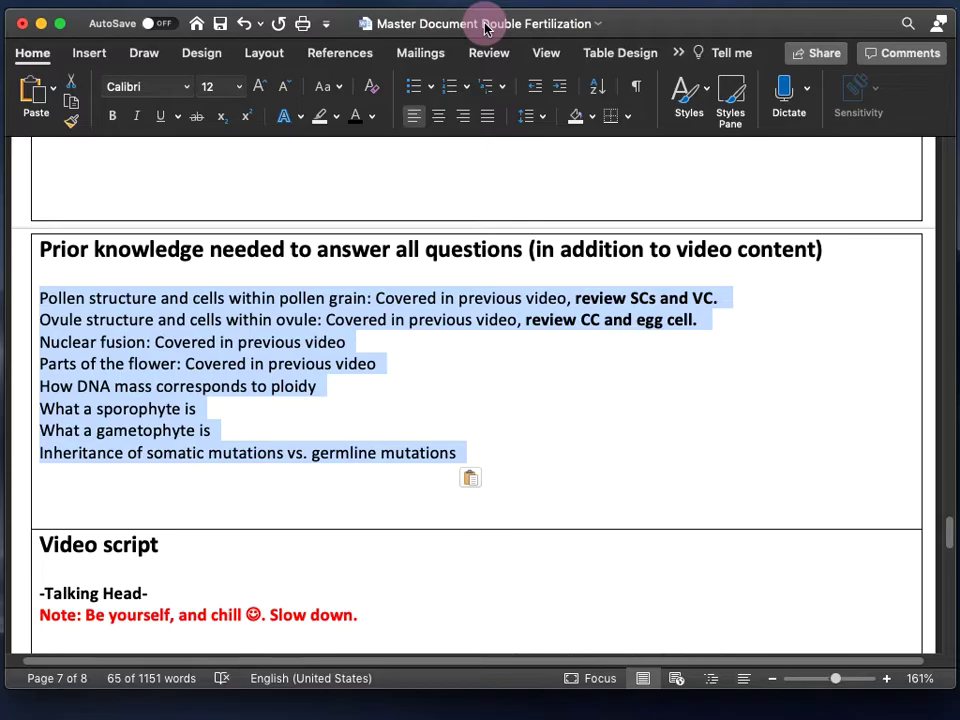
# Step: Return to the start of the document and look at Learning Objective 1 under Learning Objectives
pyautogui.click(321, 416)
pyautogui.scroll(-10, 328, 358)
pyautogui.scroll(5, 321, 358)
pyautogui.scroll(20, 321, 358)
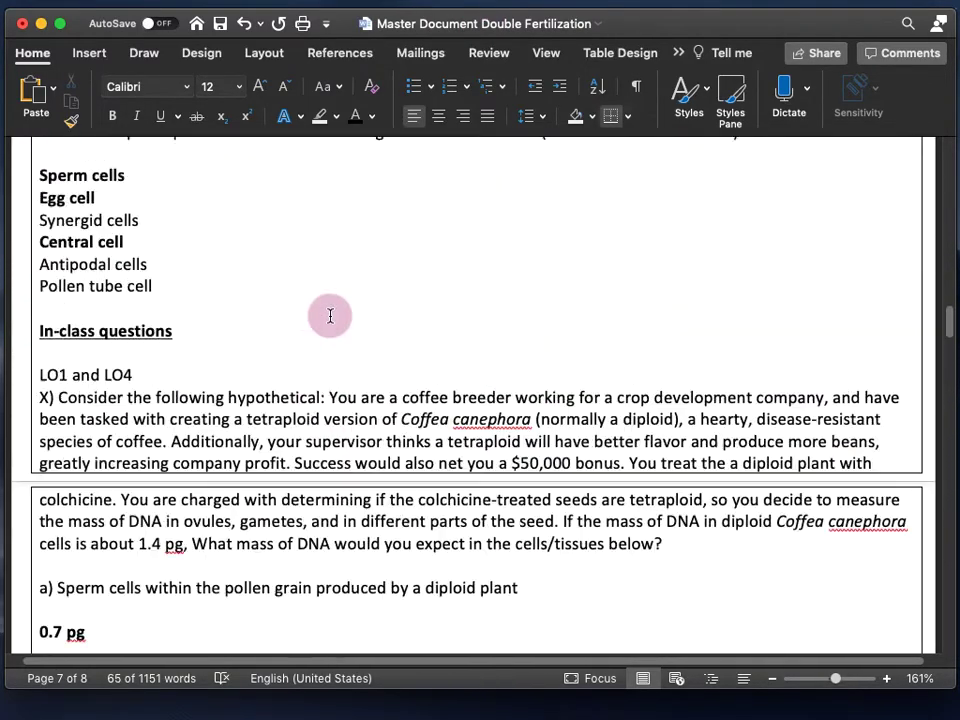
pyautogui.scroll(20, 330, 320)
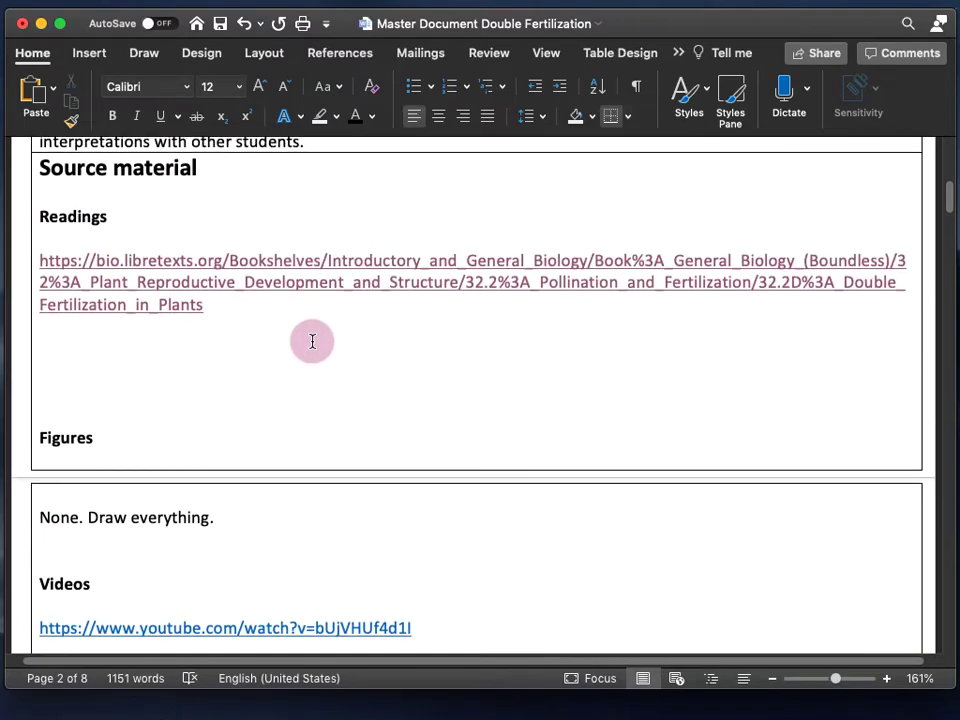
pyautogui.scroll(5, 323, 287)
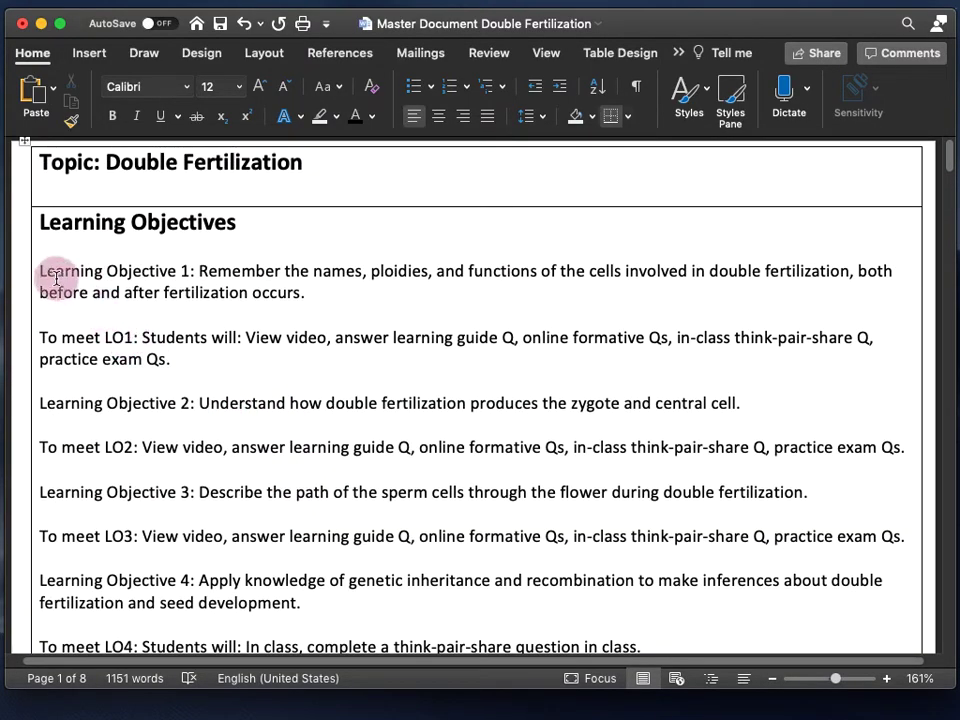
pyautogui.click(42, 271)
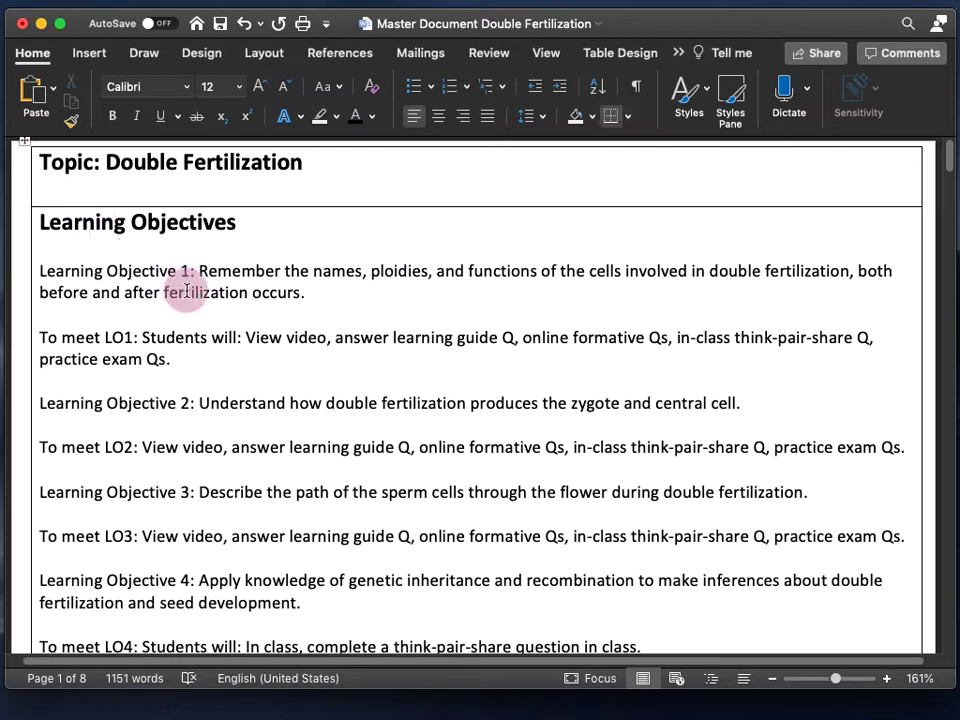
# Step: Select the Learning Objectives heading at the start of the document to point it out, and clear the selection
pyautogui.moveTo(43, 221); pyautogui.dragTo(242, 227)
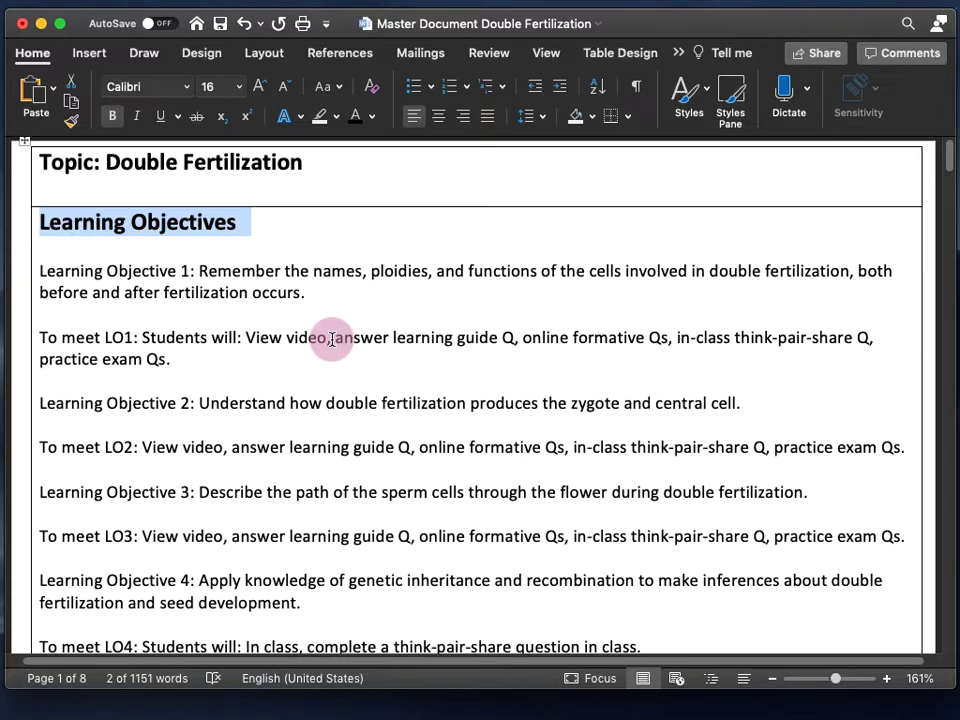
pyautogui.click(331, 339)
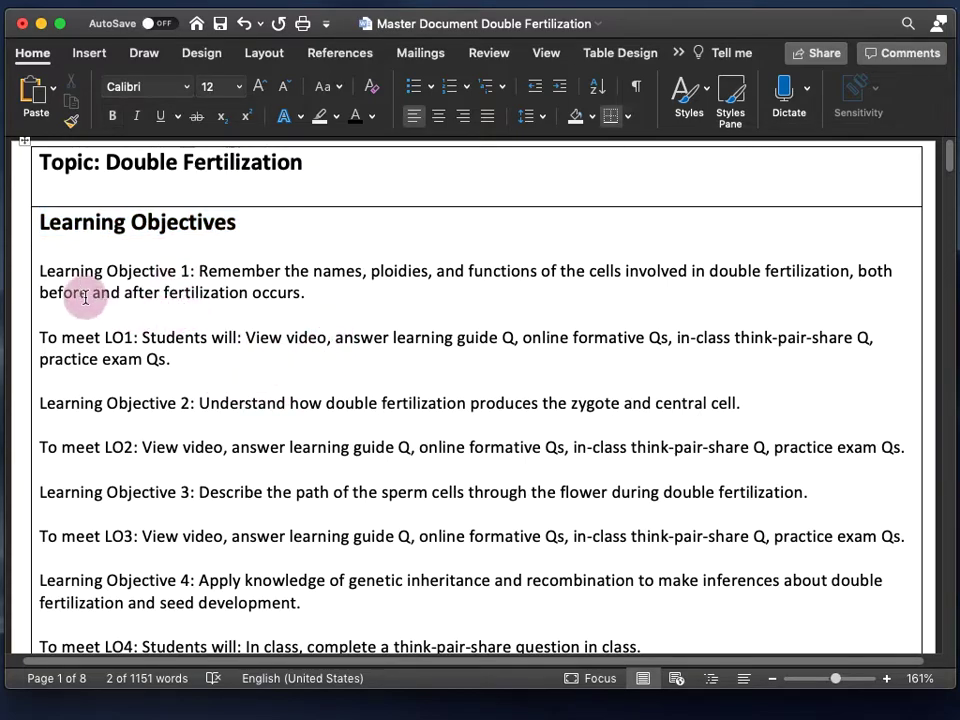
# Step: Under Exam questions, select the "LO1 and 2" label of the 2n=16 chromosome question to point it out, and clear the selection
pyautogui.scroll(-10, 321, 446)
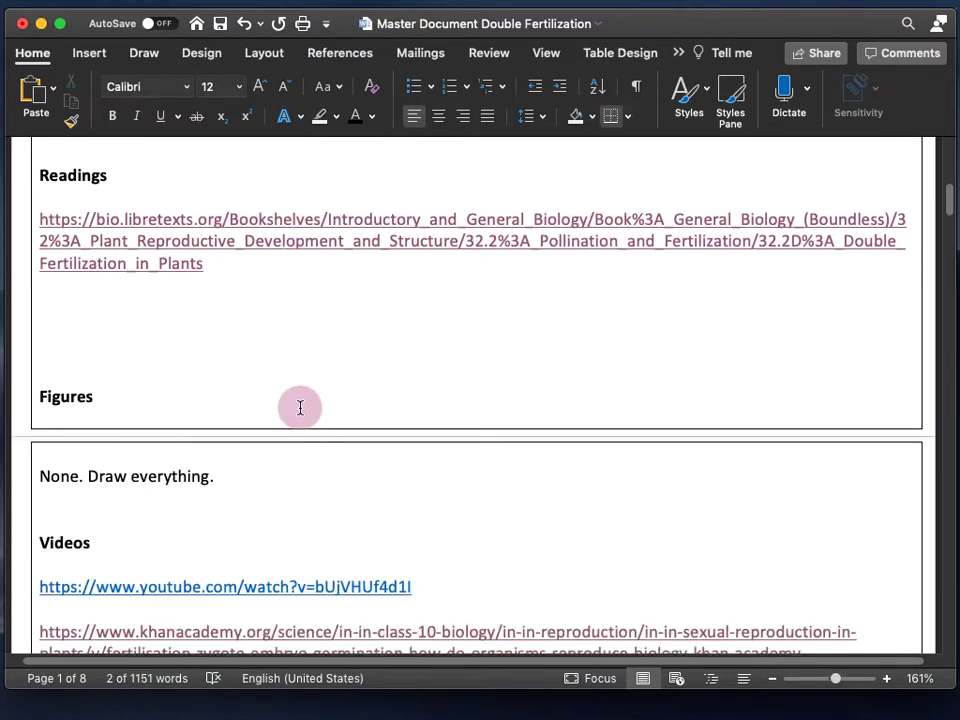
pyautogui.scroll(-15, 300, 407)
pyautogui.scroll(-5, 298, 410)
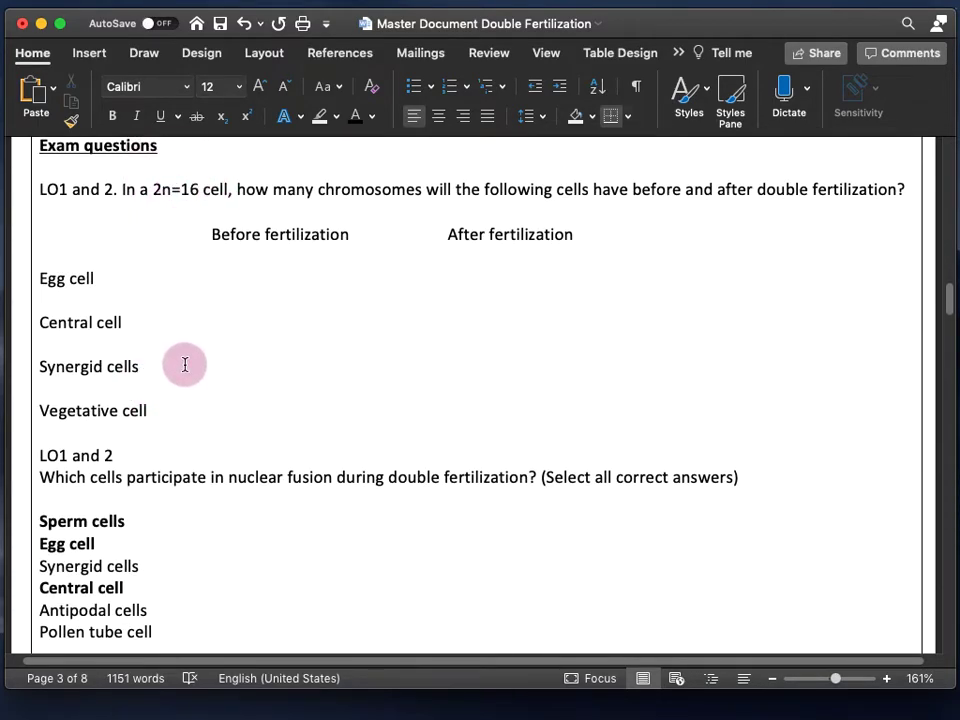
pyautogui.click(44, 188)
pyautogui.click(66, 186)
pyautogui.moveTo(43, 188); pyautogui.dragTo(115, 189)
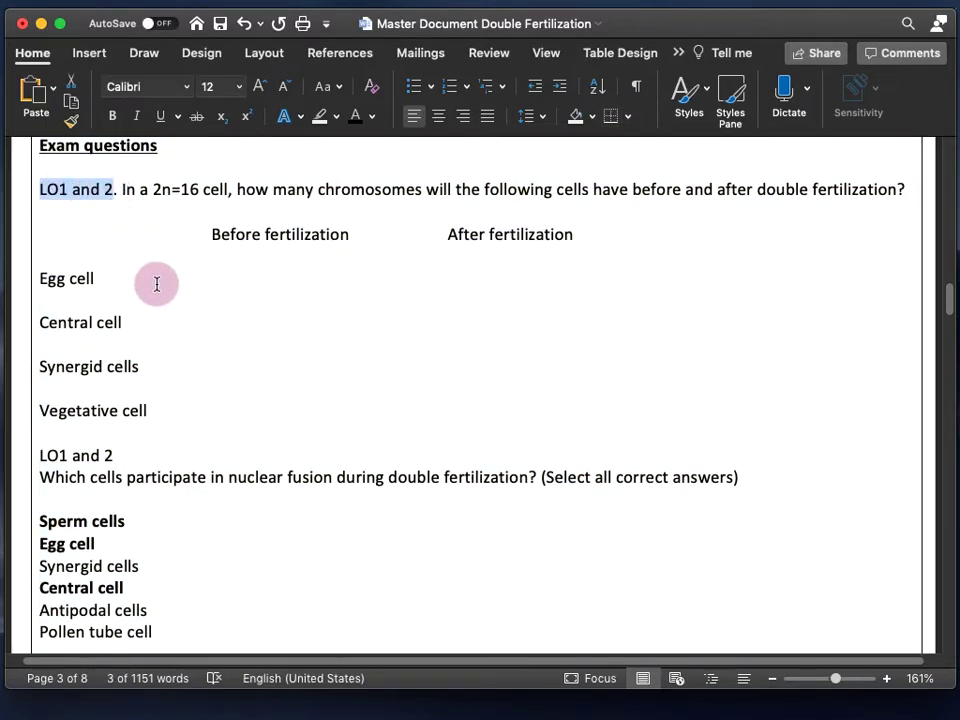
pyautogui.press('Right')
pyautogui.press('Right')
pyautogui.press('Right')
pyautogui.press('Right')
pyautogui.press('Right')
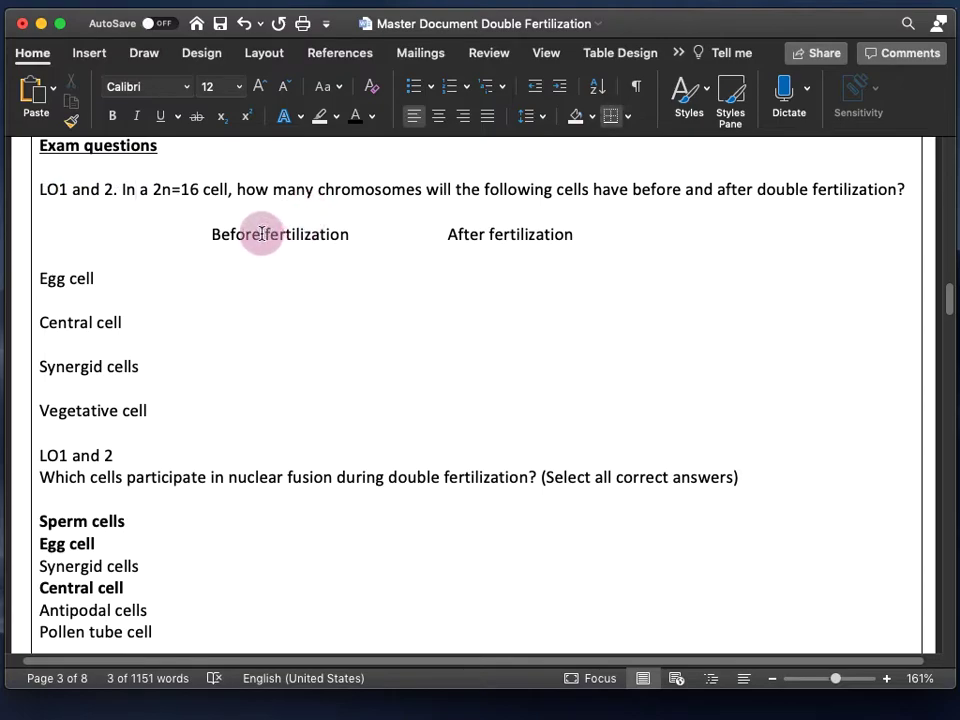